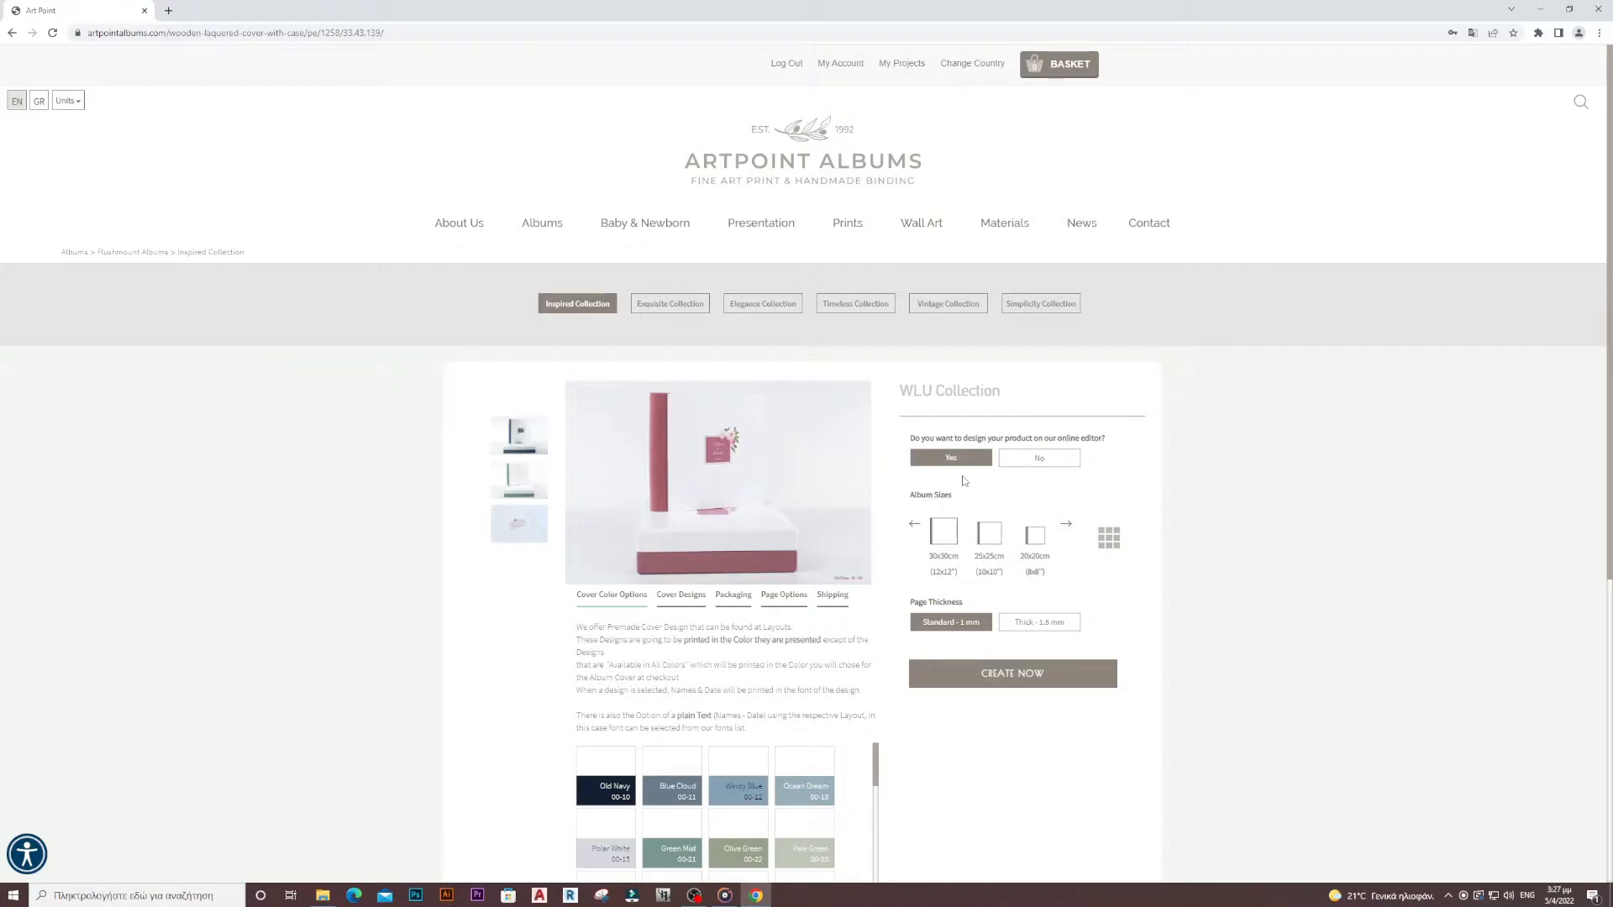
- Choose the 30x30cm (12x12'') album size with standard 1 mm pages and create the album in the online editor
{"action": "left_click", "coordinate": [1109, 539]}
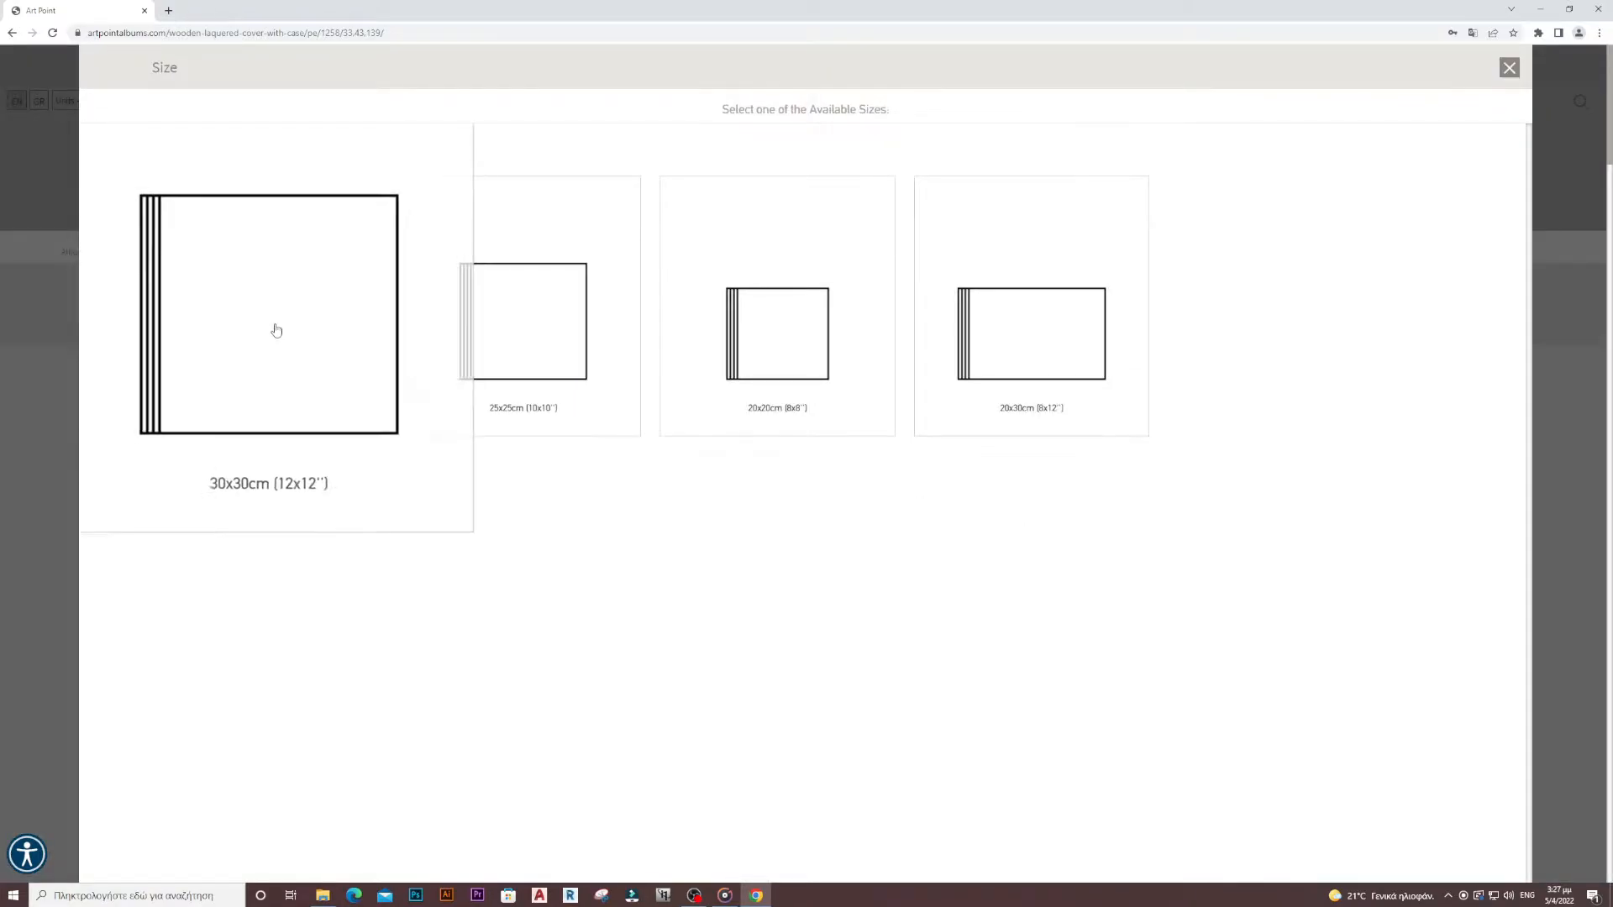
{"action": "left_click", "coordinate": [276, 329]}
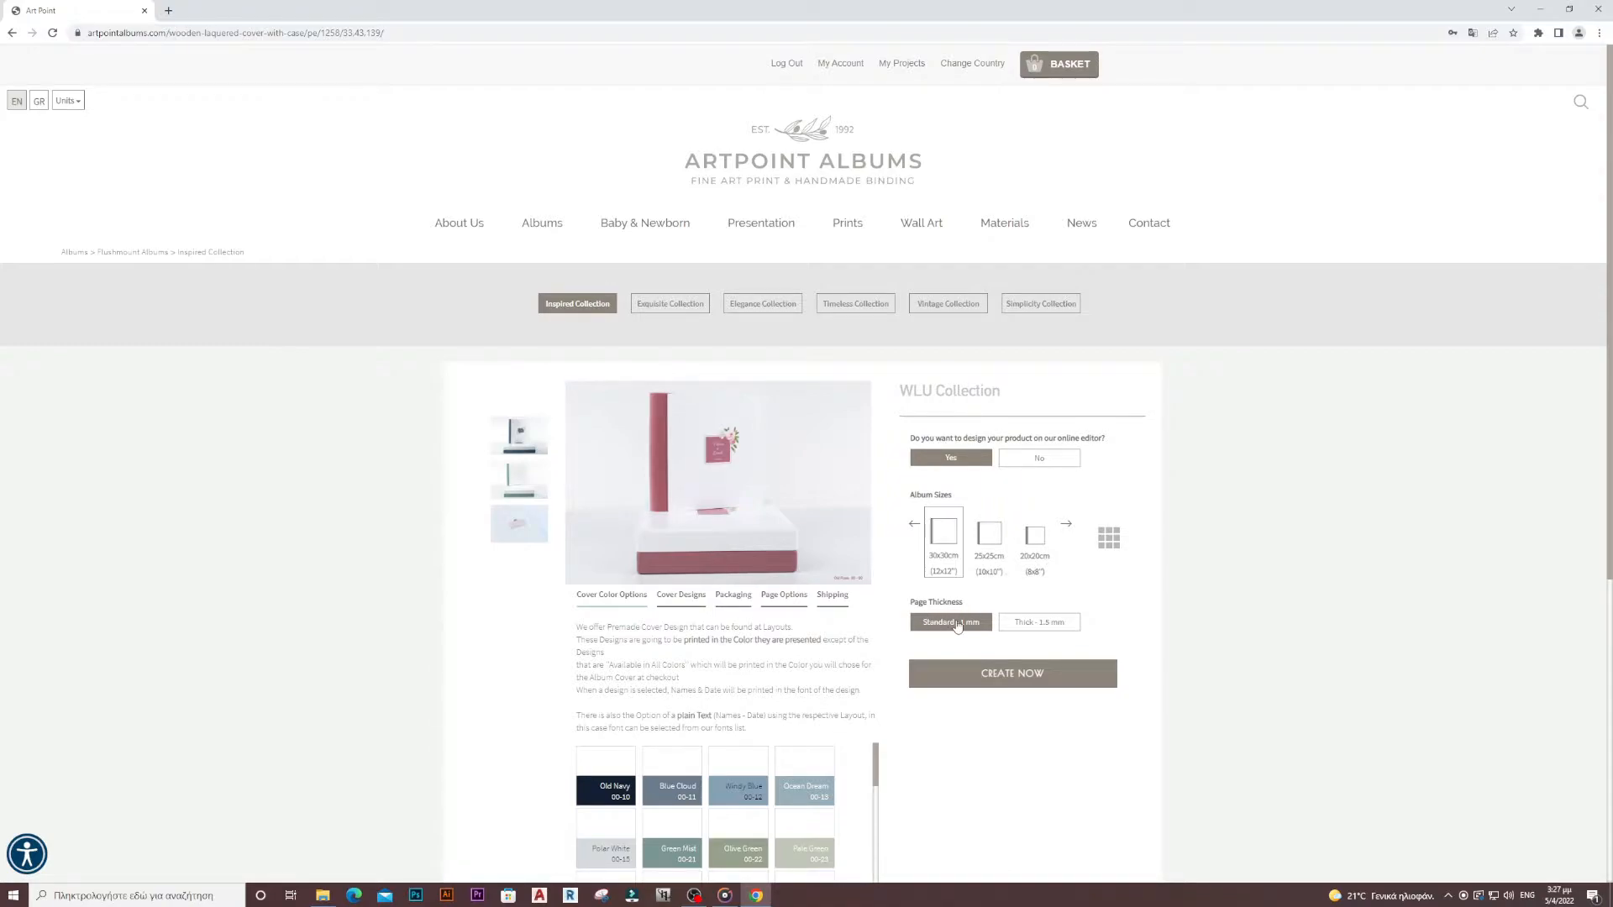
{"action": "left_click", "coordinate": [1025, 679]}
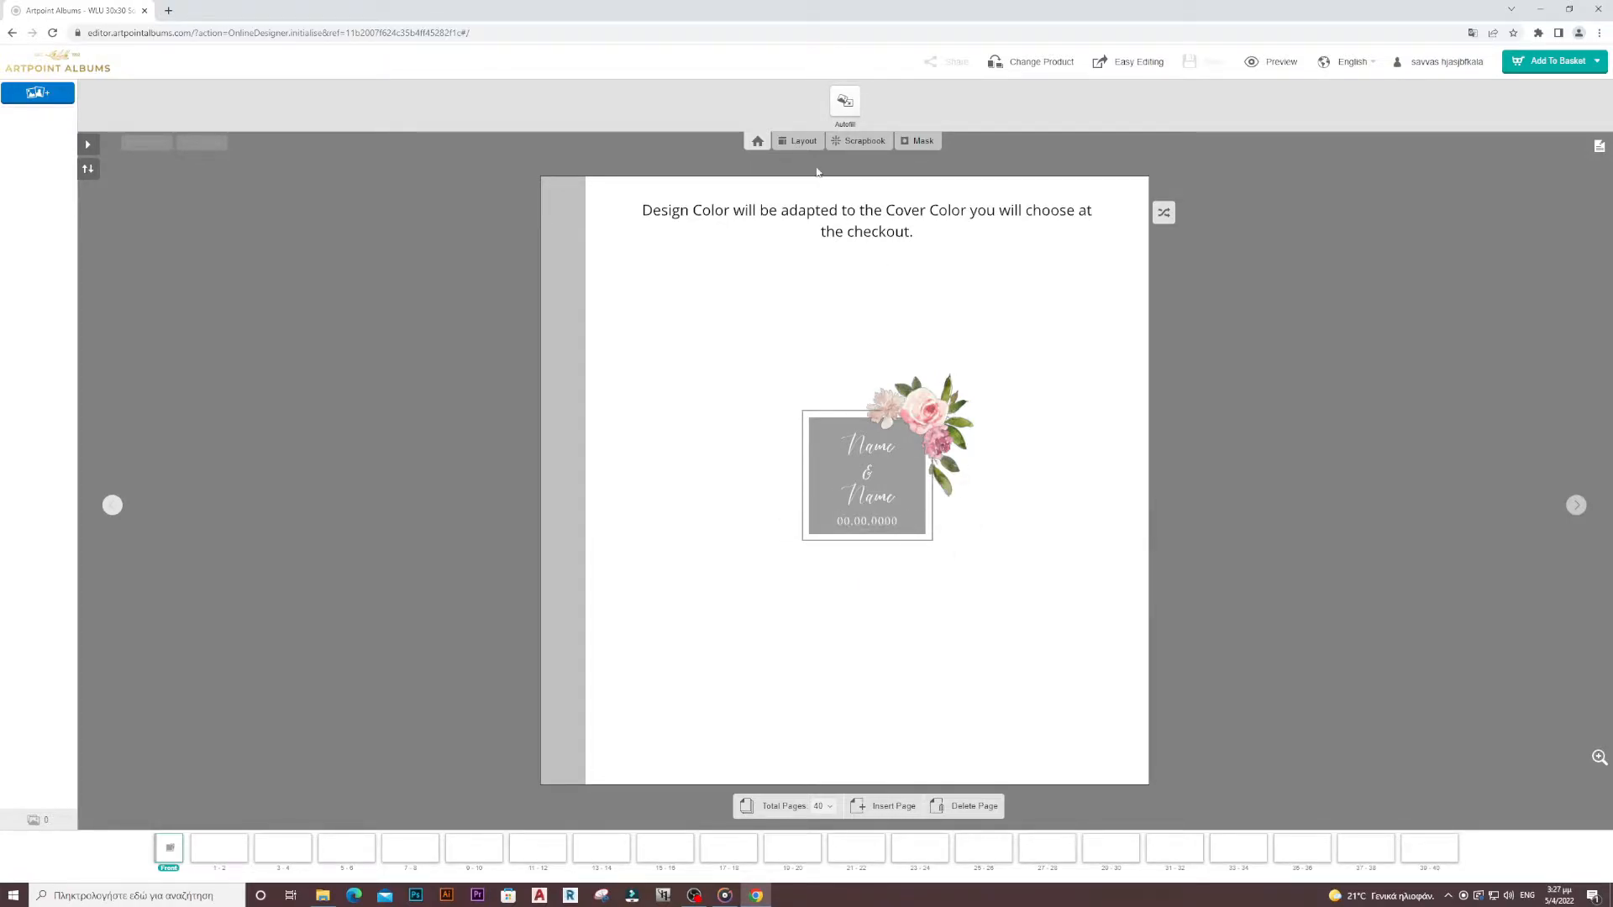
- Try the gold-framed watercolour layout on the front cover and switch back to the floral design
{"action": "left_click", "coordinate": [800, 143]}
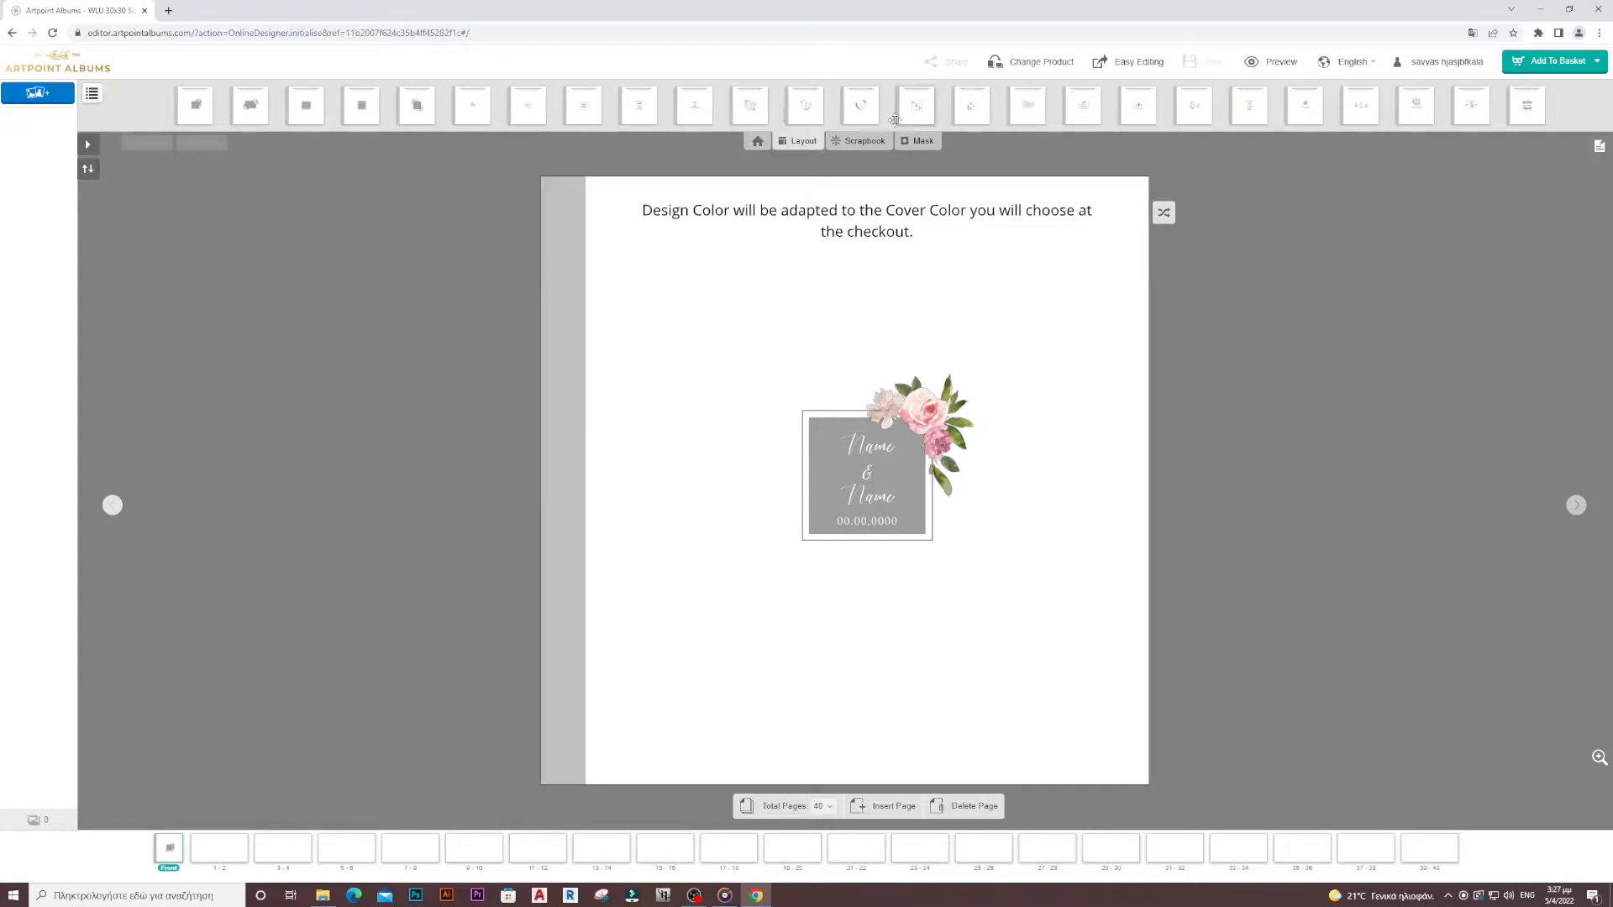
{"action": "left_click_drag", "start_coordinate": [417, 105], "coordinate": [813, 425]}
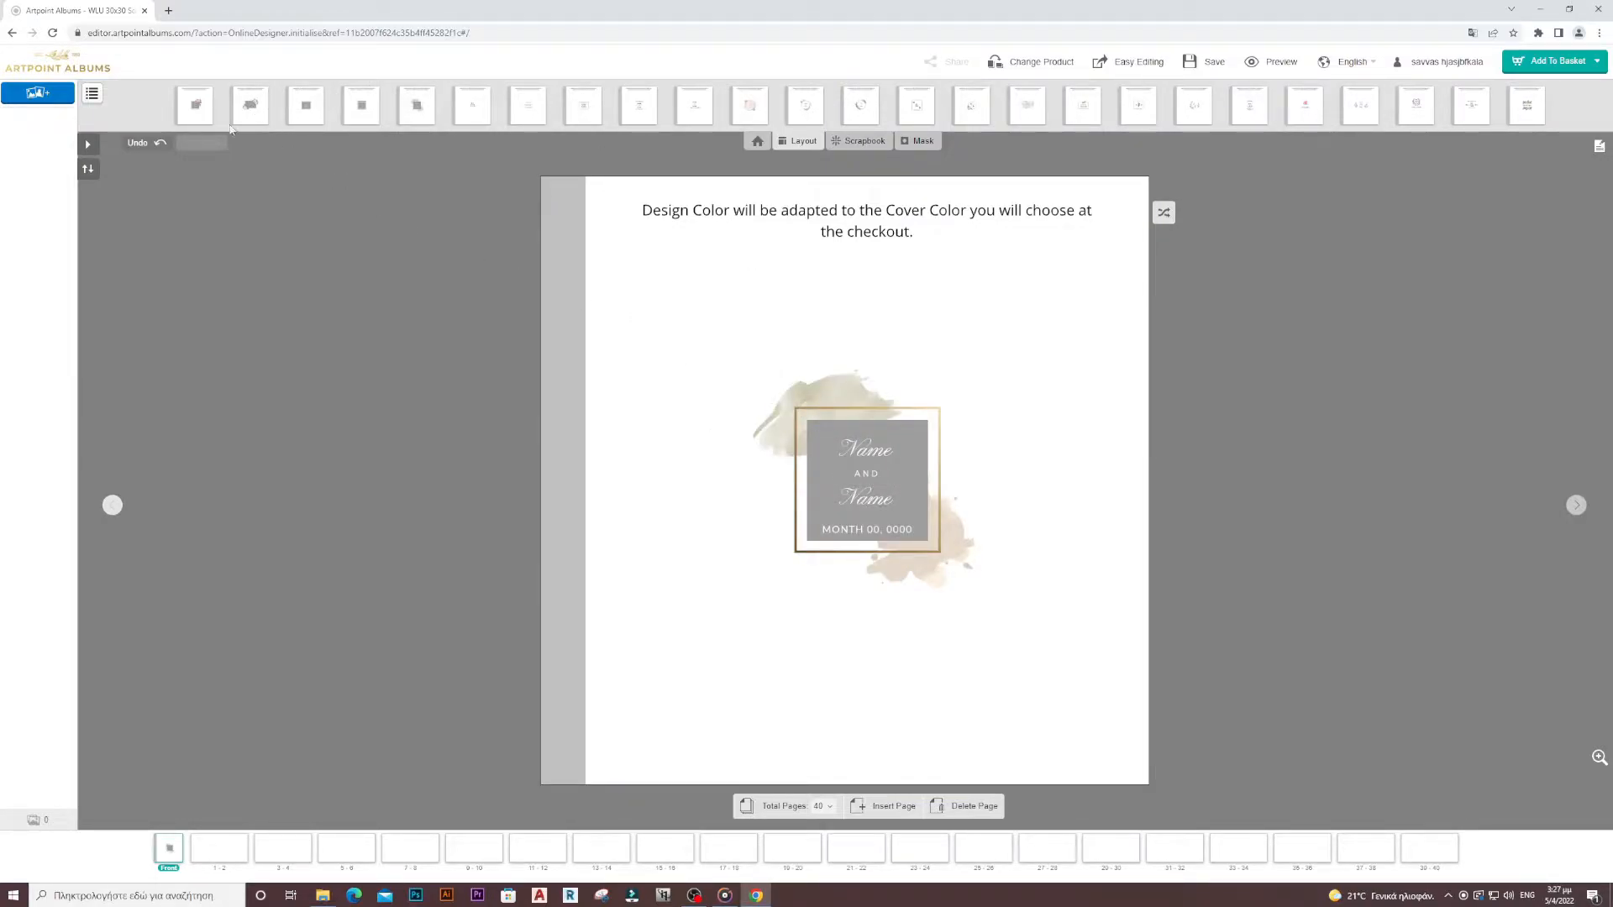
{"action": "left_click_drag", "start_coordinate": [195, 108], "coordinate": [901, 467]}
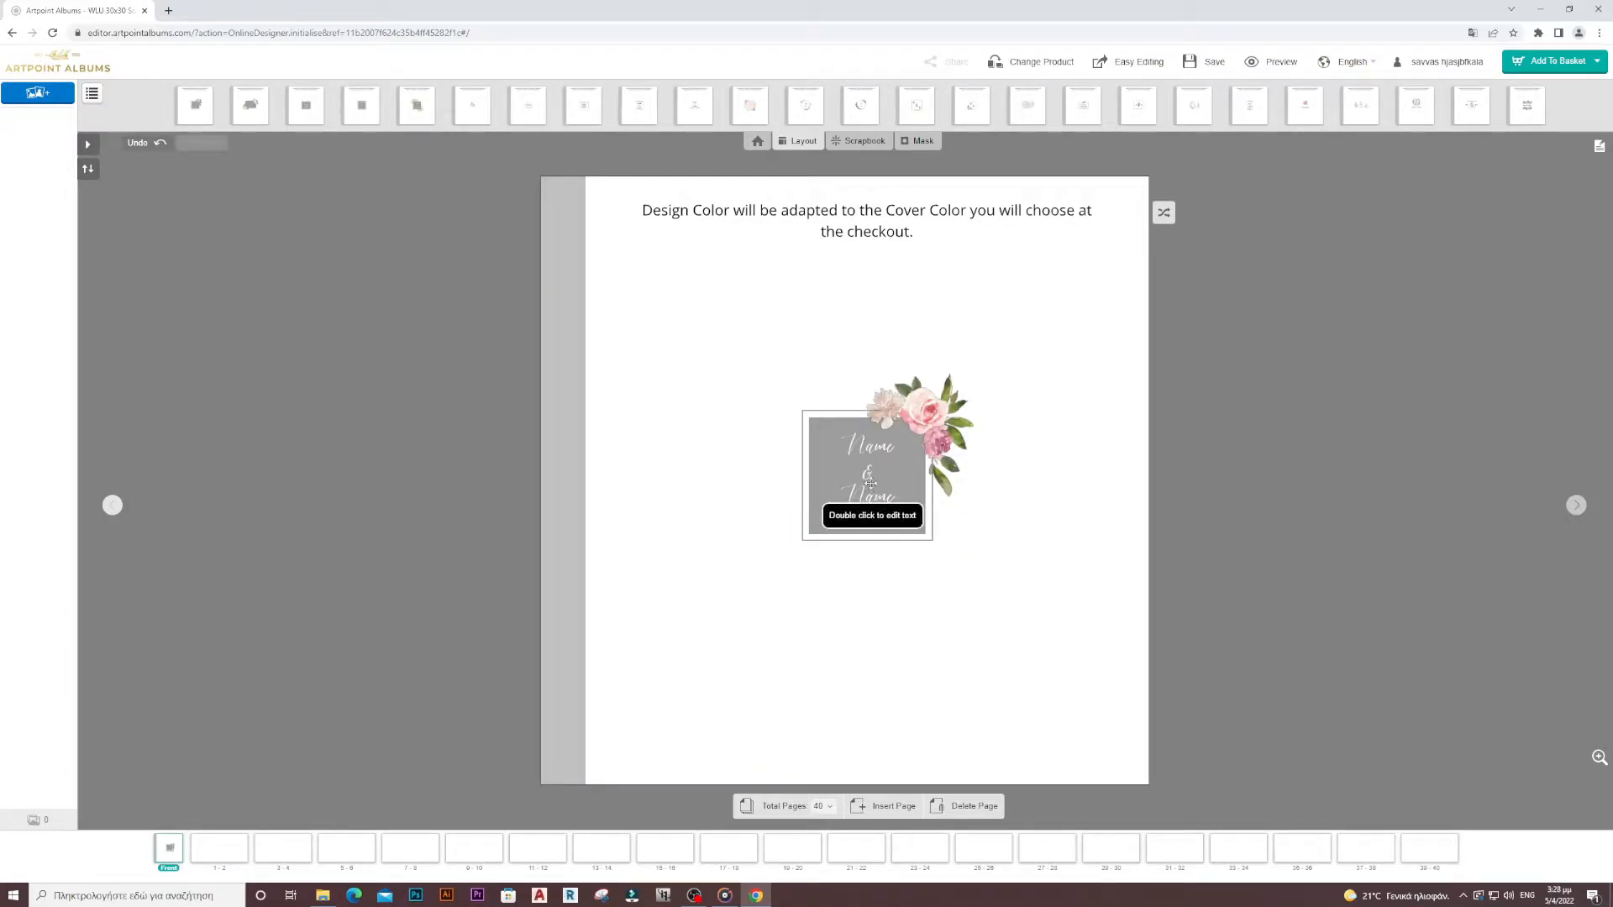
- Replace the name placeholders on the floral cover with the couple's first names, with "&" on its own line between them
{"action": "double_click", "coordinate": [869, 451]}
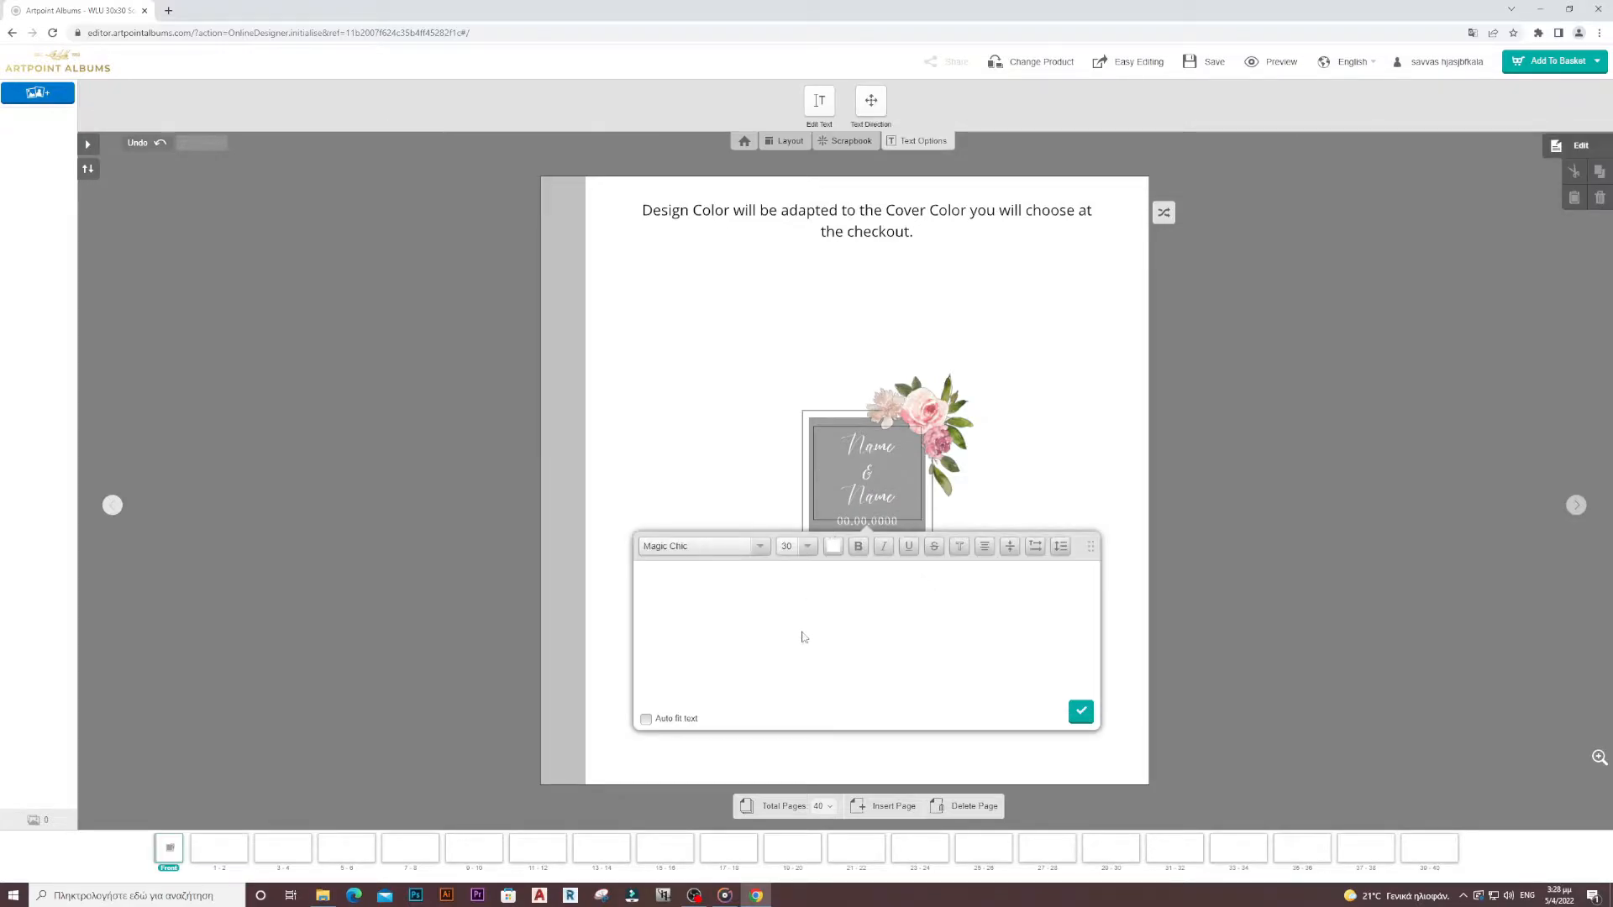
{"action": "type", "text": "Tom"}
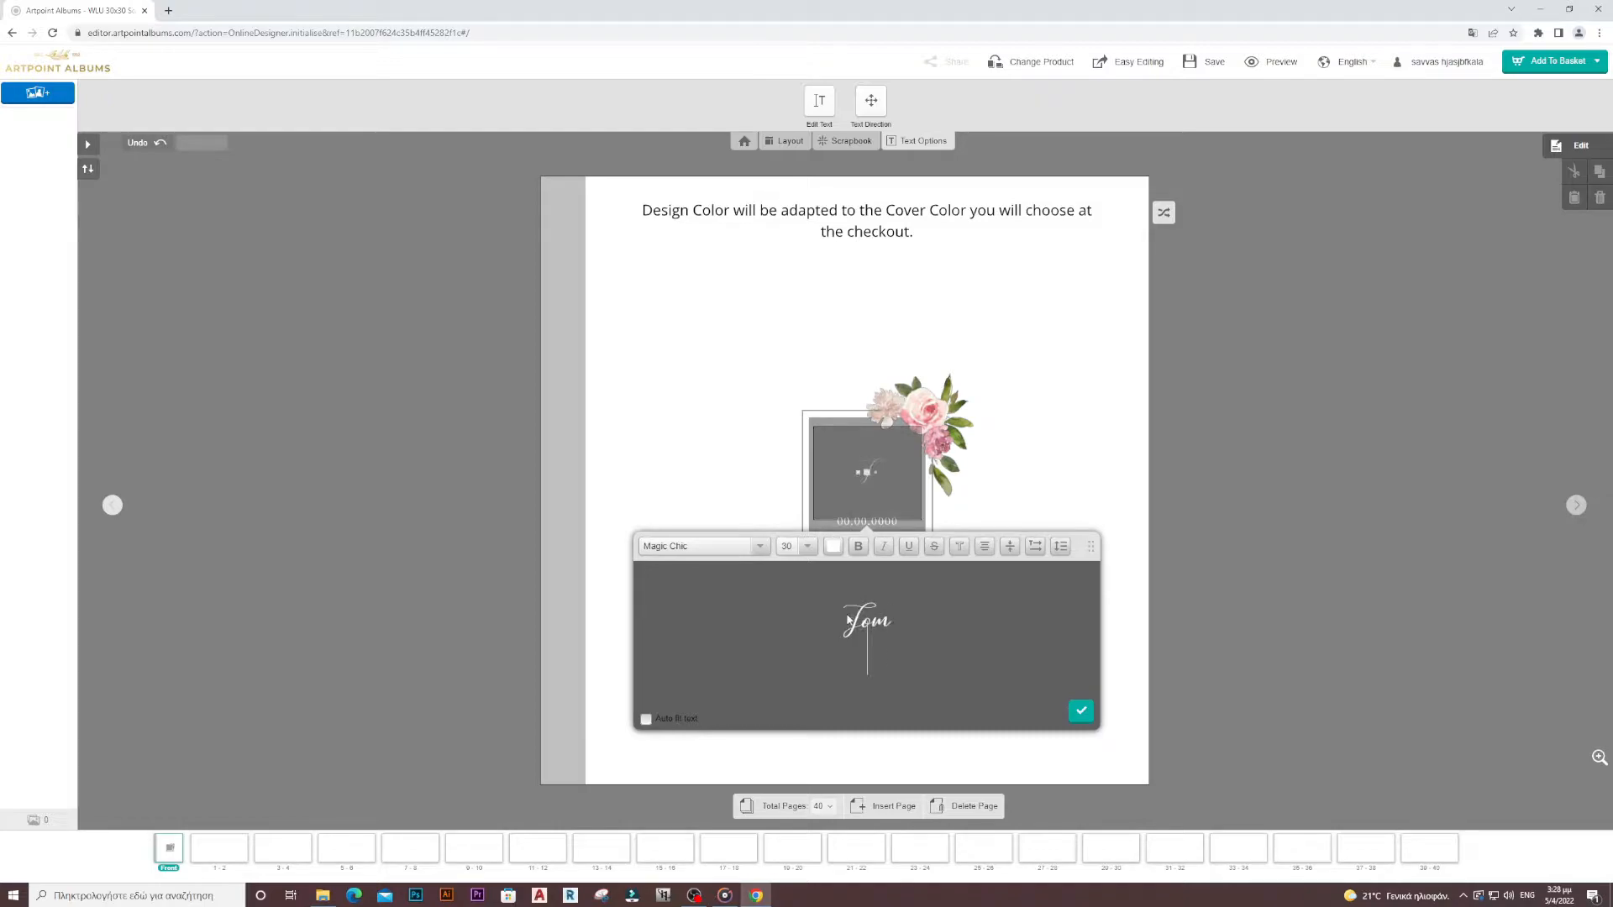
{"action": "key", "text": "Return"}
{"action": "type", "text": "&"}
{"action": "key", "text": "Return"}
{"action": "type", "text": "Helen"}
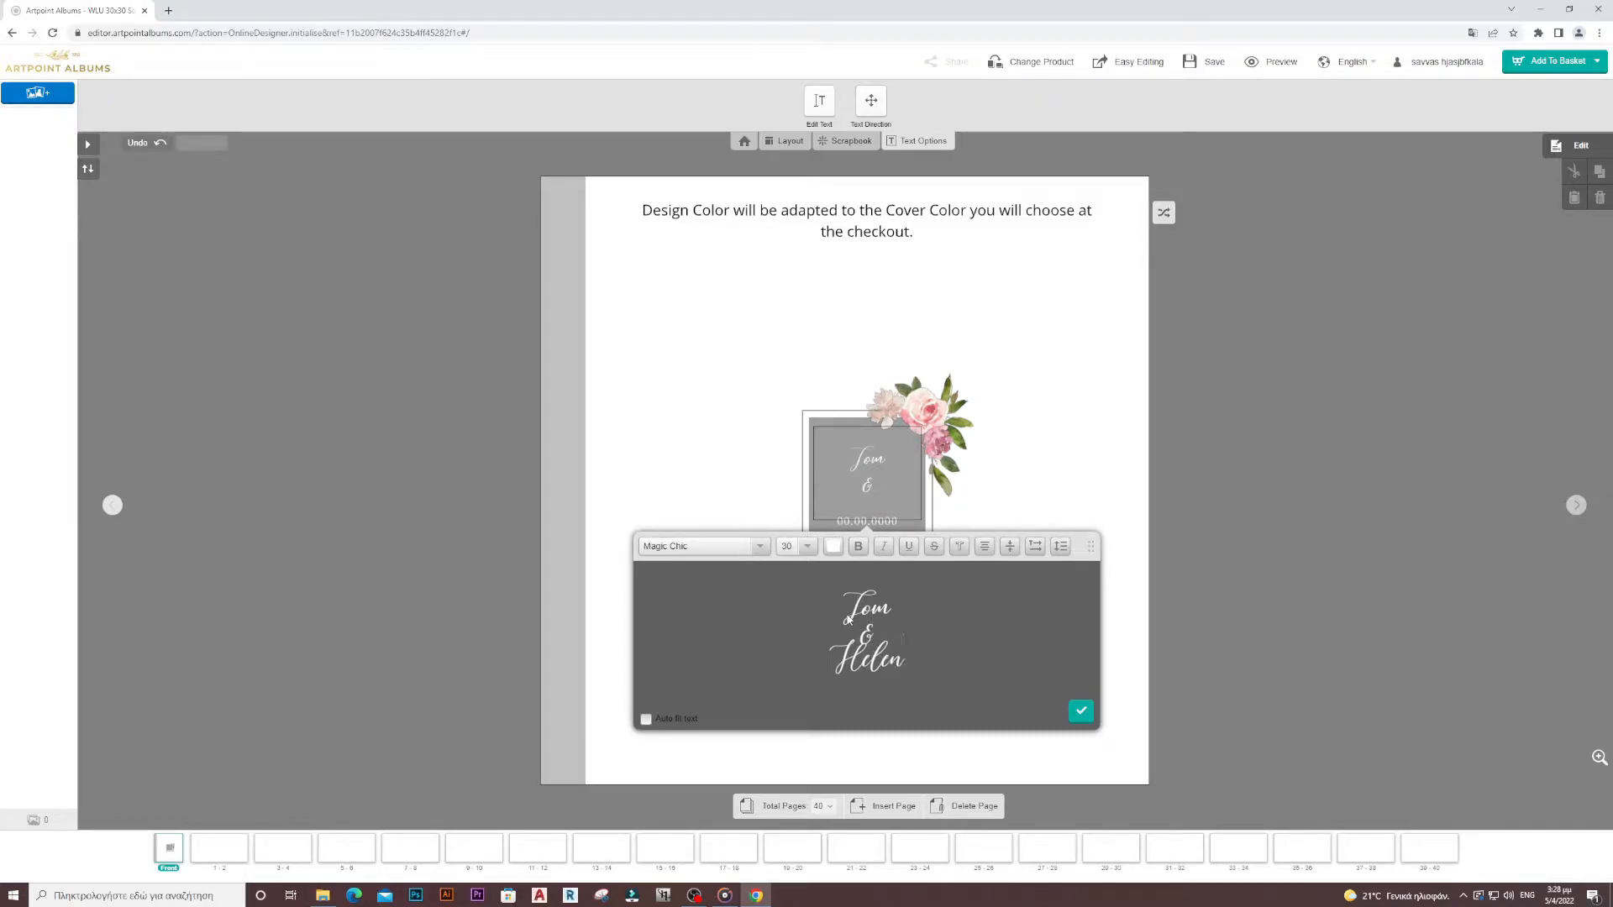
{"action": "left_click", "coordinate": [1081, 708]}
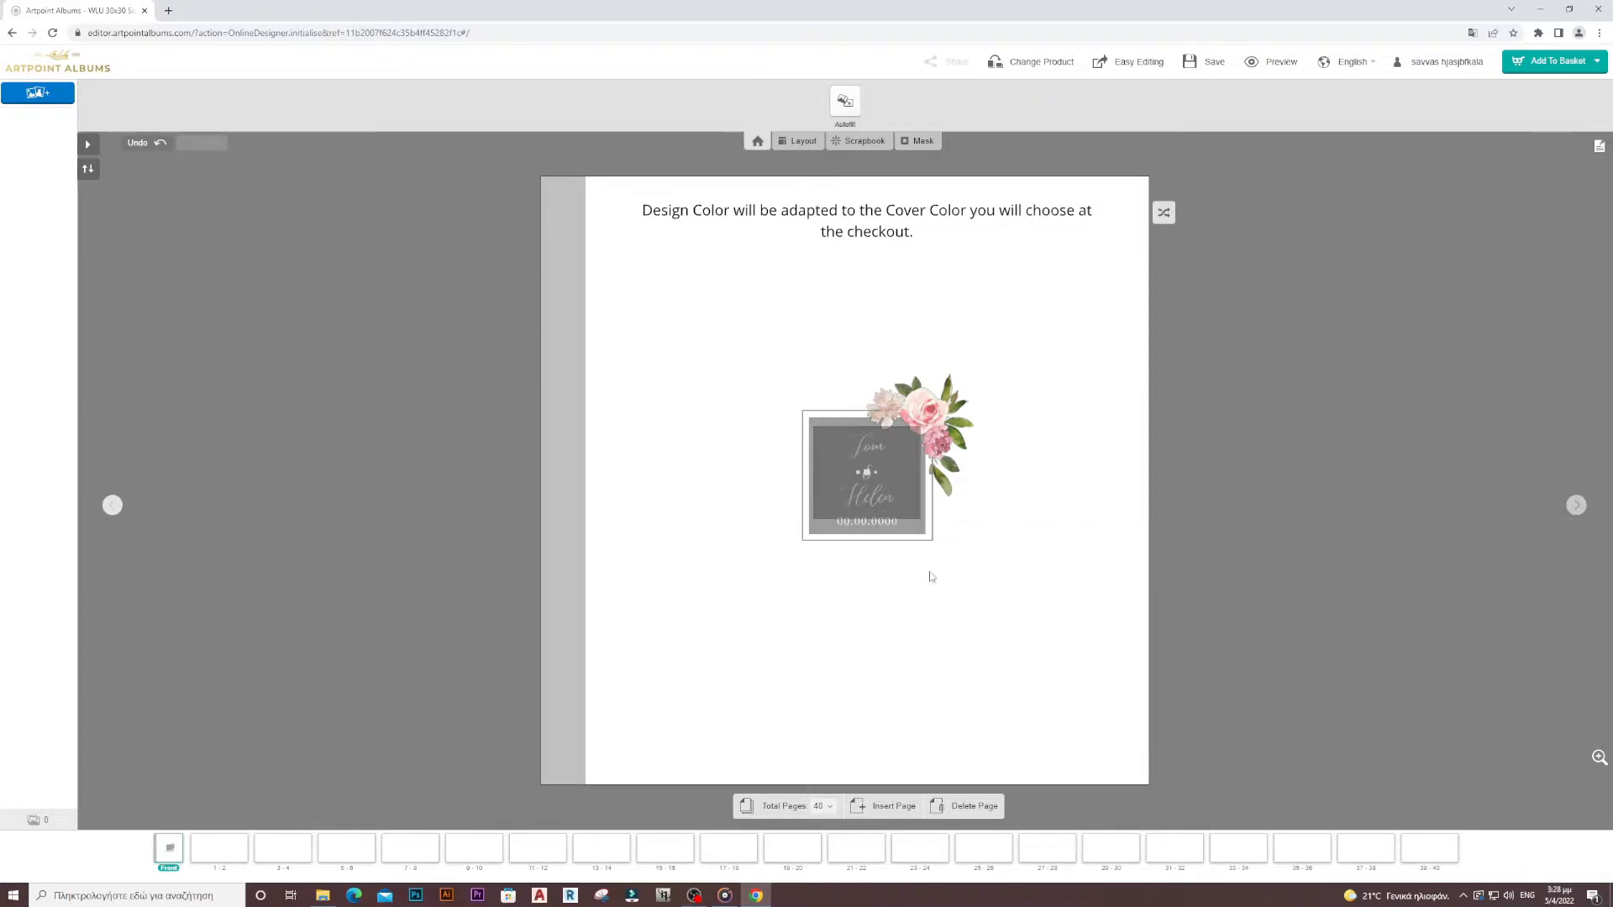
- Replace the date placeholder below the names on the cover with 22.09.2022
{"action": "double_click", "coordinate": [866, 523]}
{"action": "type", "text": "22.09.2022"}
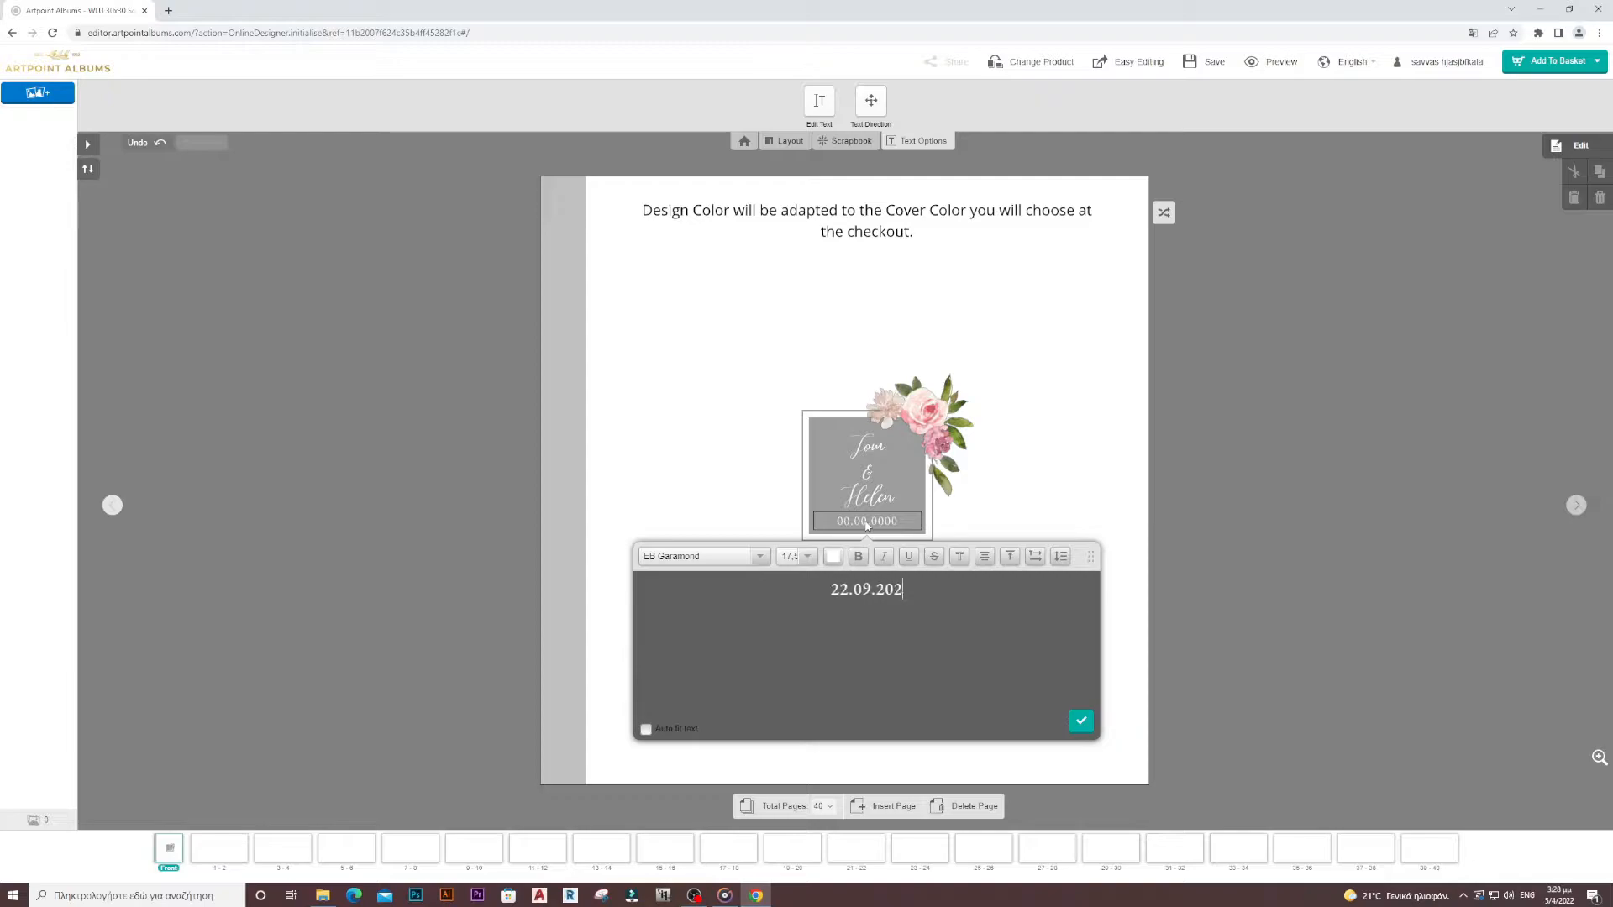
{"action": "left_click", "coordinate": [1082, 719]}
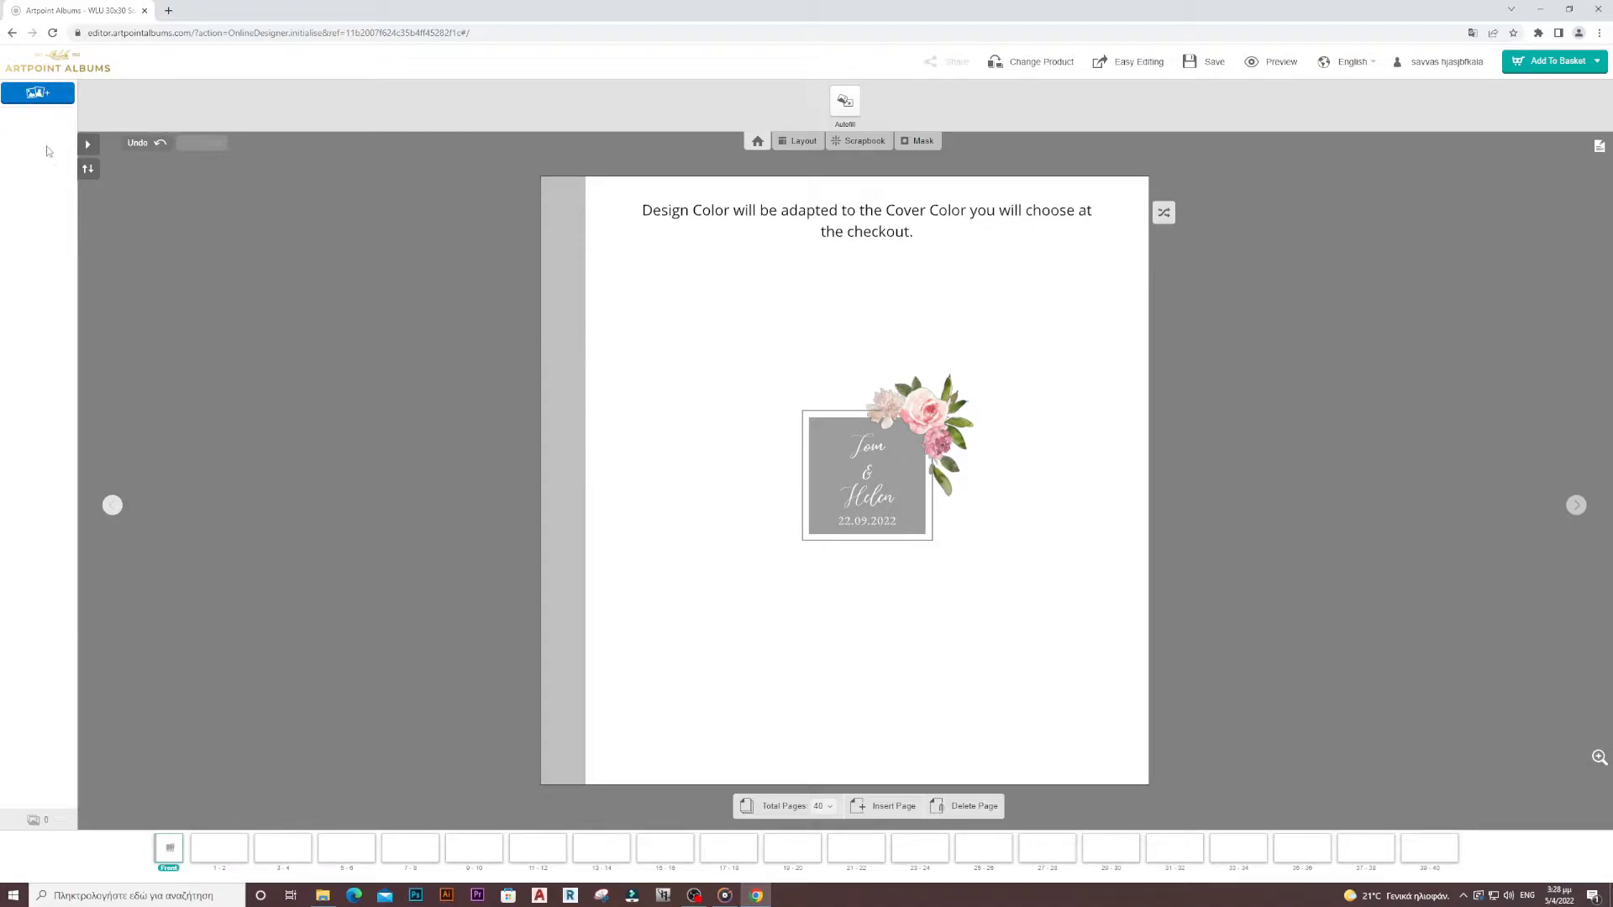
- Upload all the photos from the ΣΑΝΤΟΡΙΝΗ folder to the album project
{"action": "left_click", "coordinate": [53, 98]}
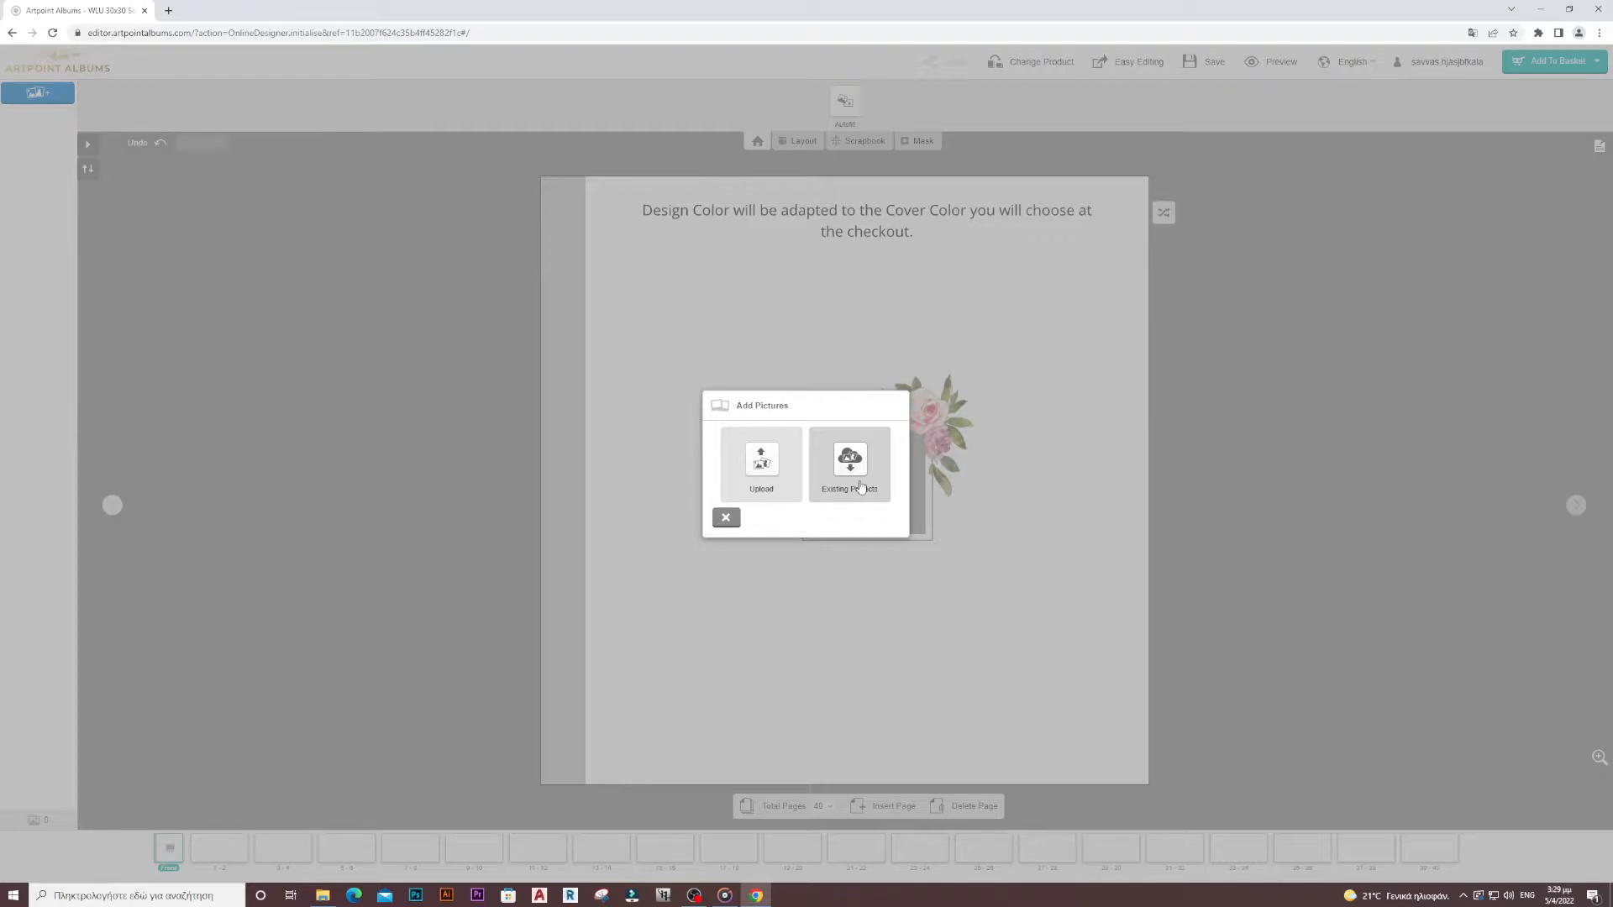
{"action": "left_click", "coordinate": [761, 467]}
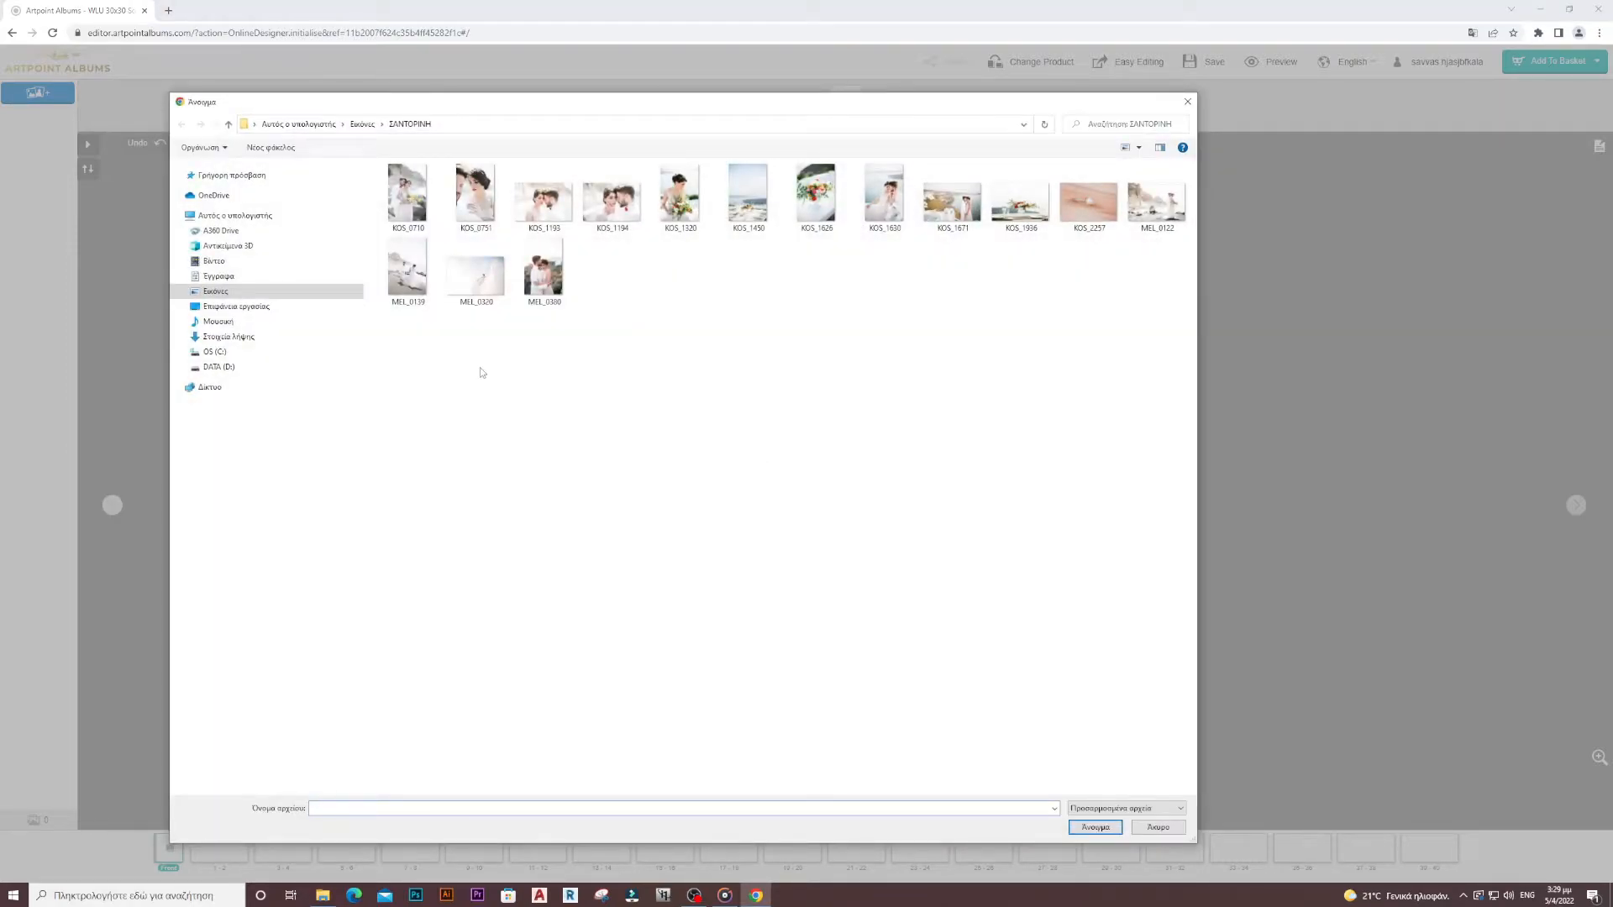
{"action": "left_click", "coordinate": [422, 239]}
{"action": "key", "text": "ctrl+a"}
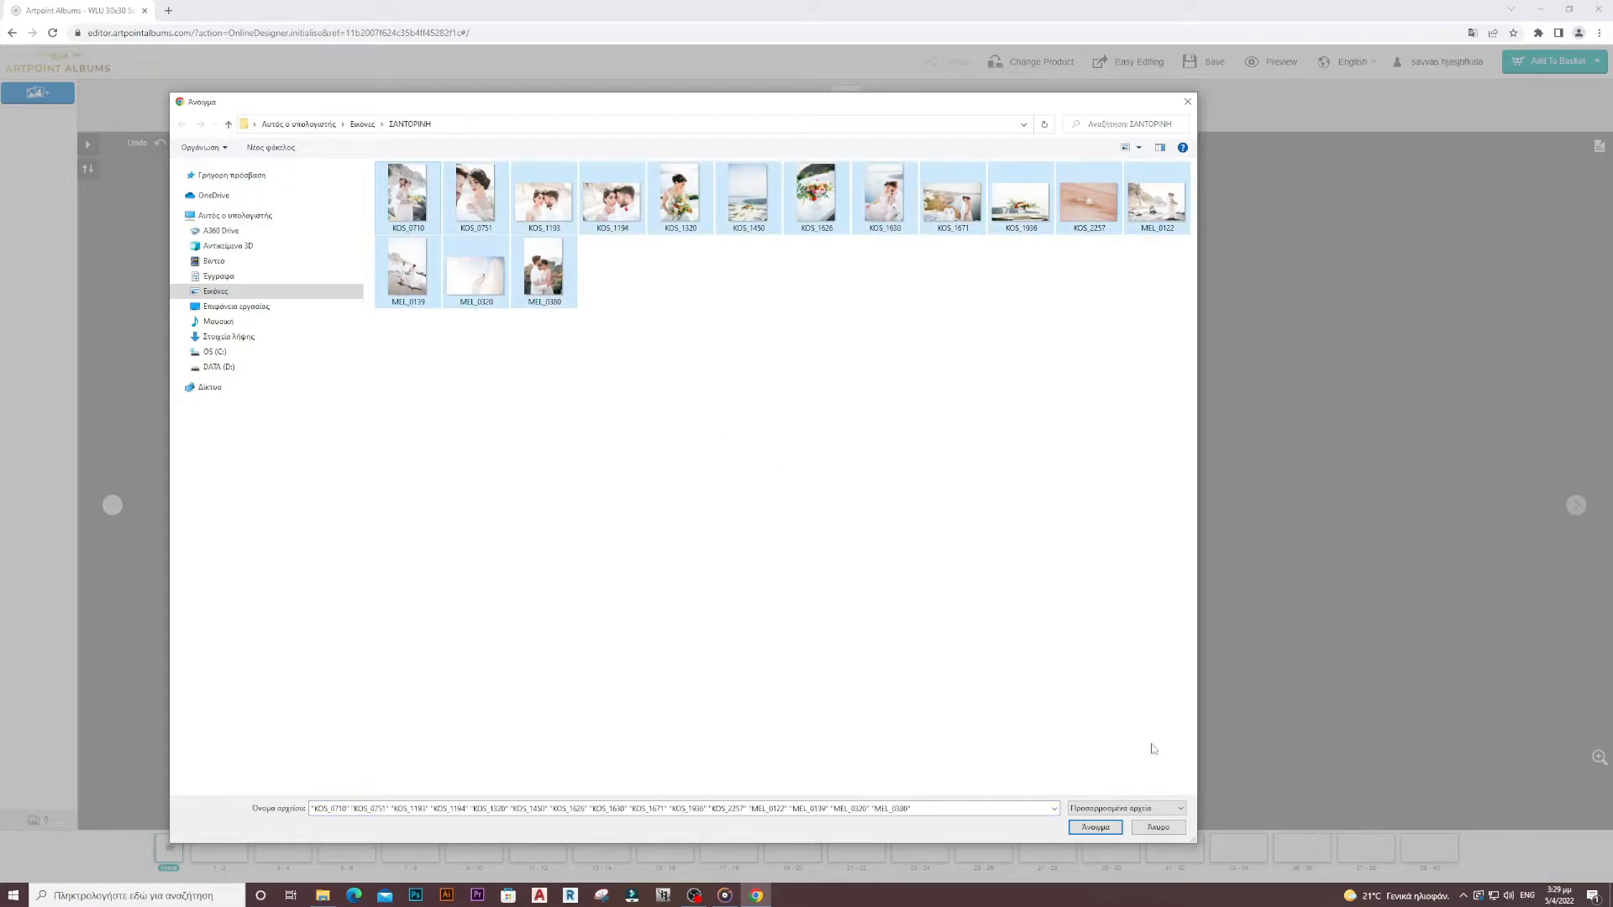
{"action": "left_click", "coordinate": [1095, 828]}
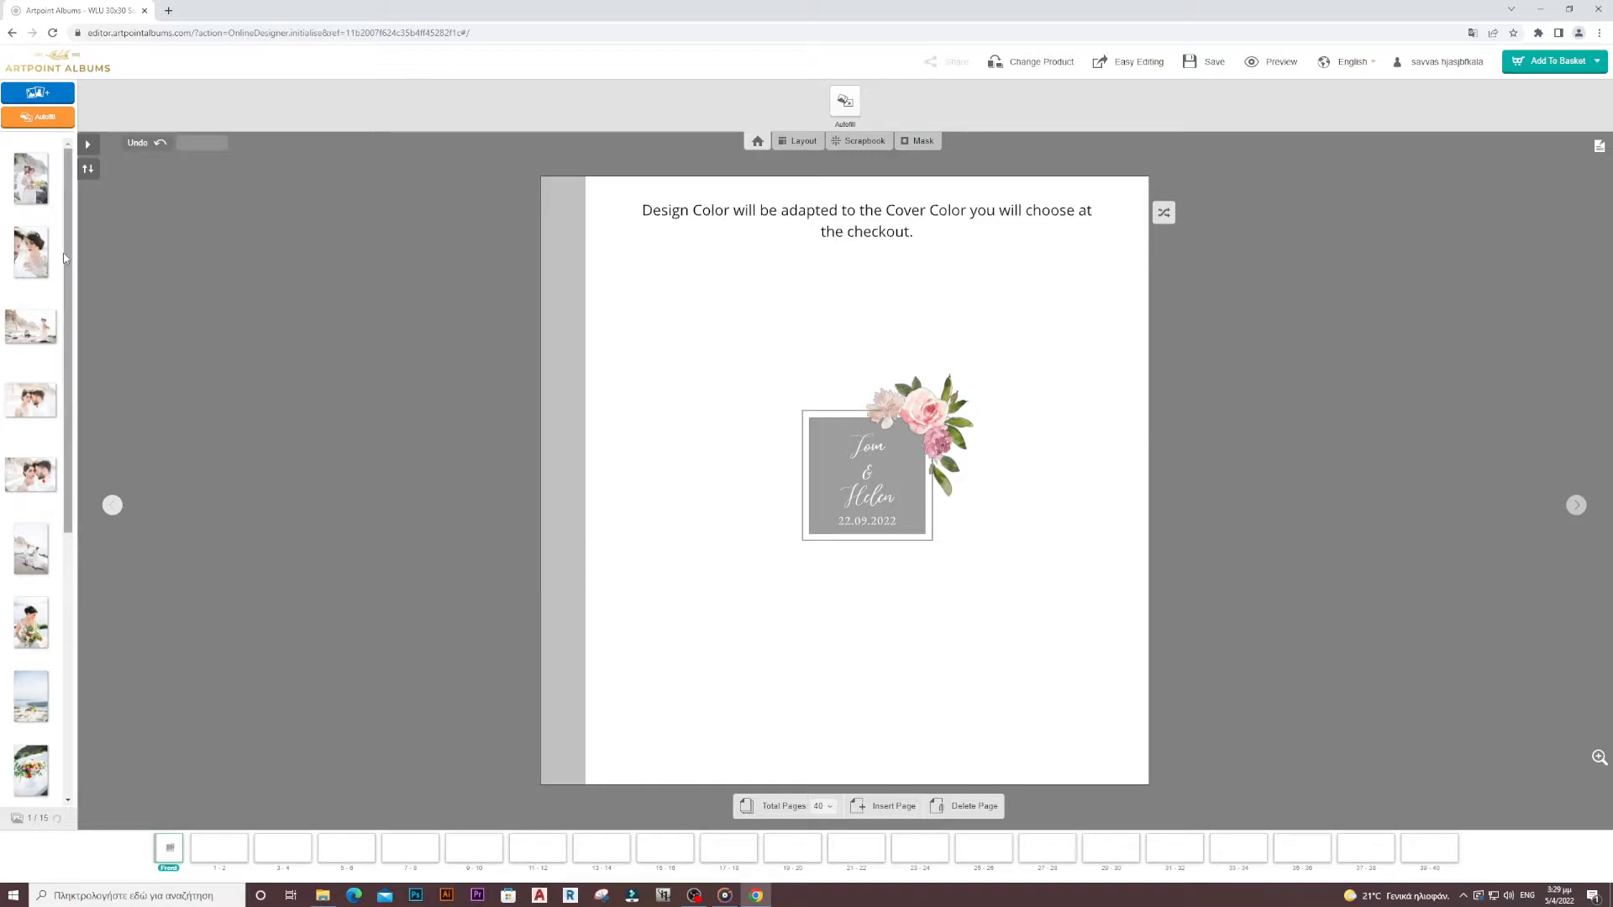
- Autofill the album pages with the uploaded photos and open the spread for pages 1 - 2
{"action": "left_click", "coordinate": [41, 122]}
{"action": "left_click", "coordinate": [920, 487]}
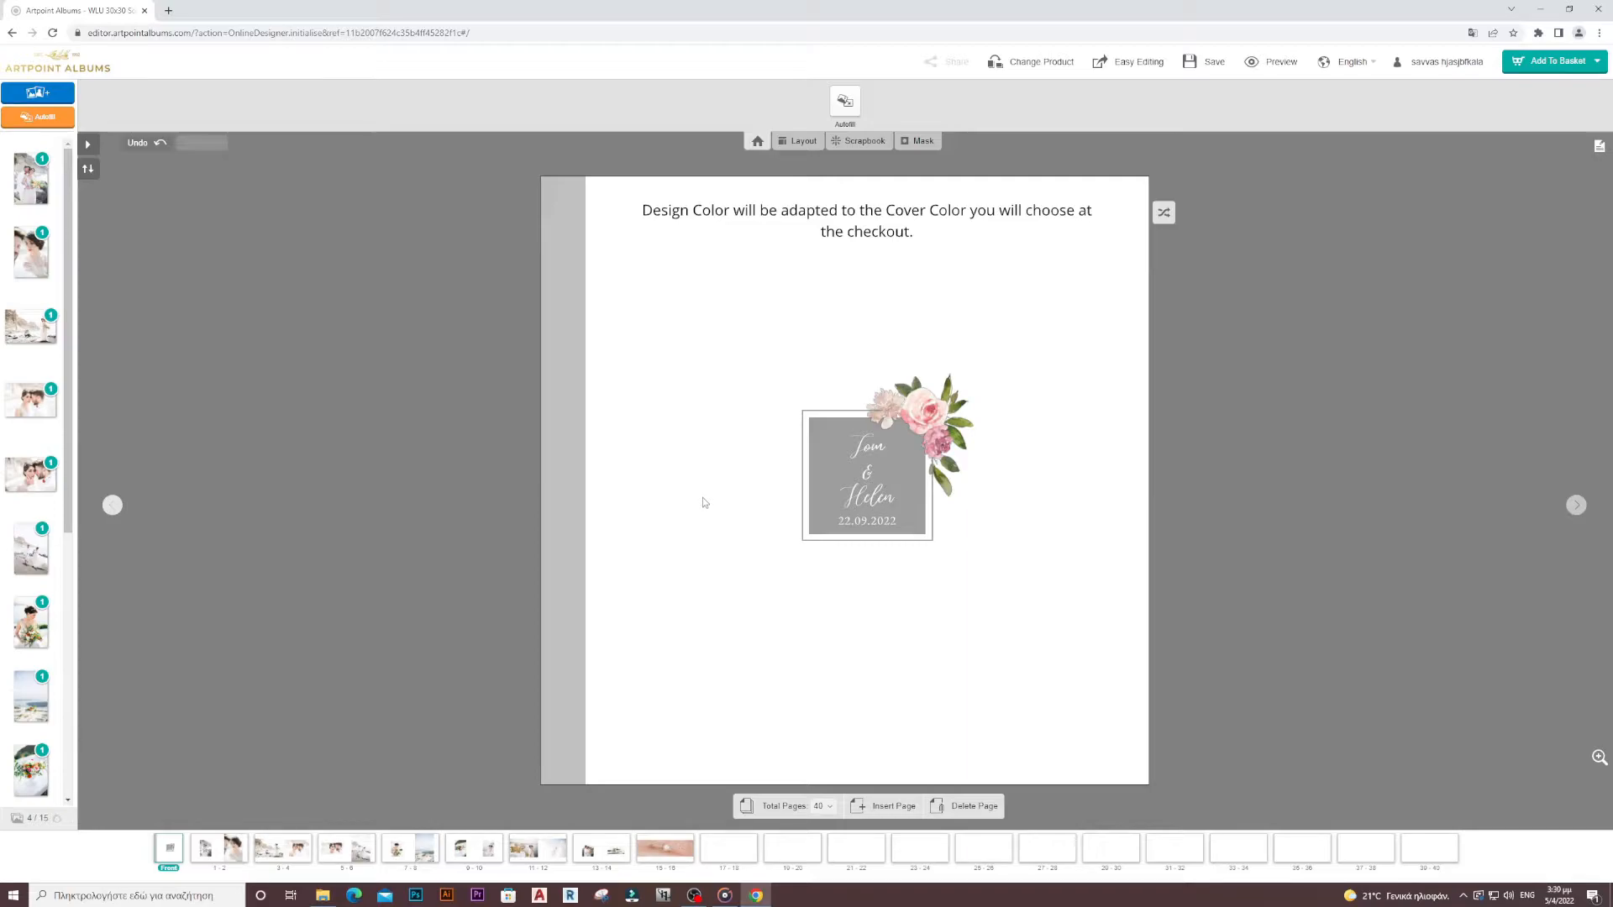
{"action": "left_click", "coordinate": [223, 848]}
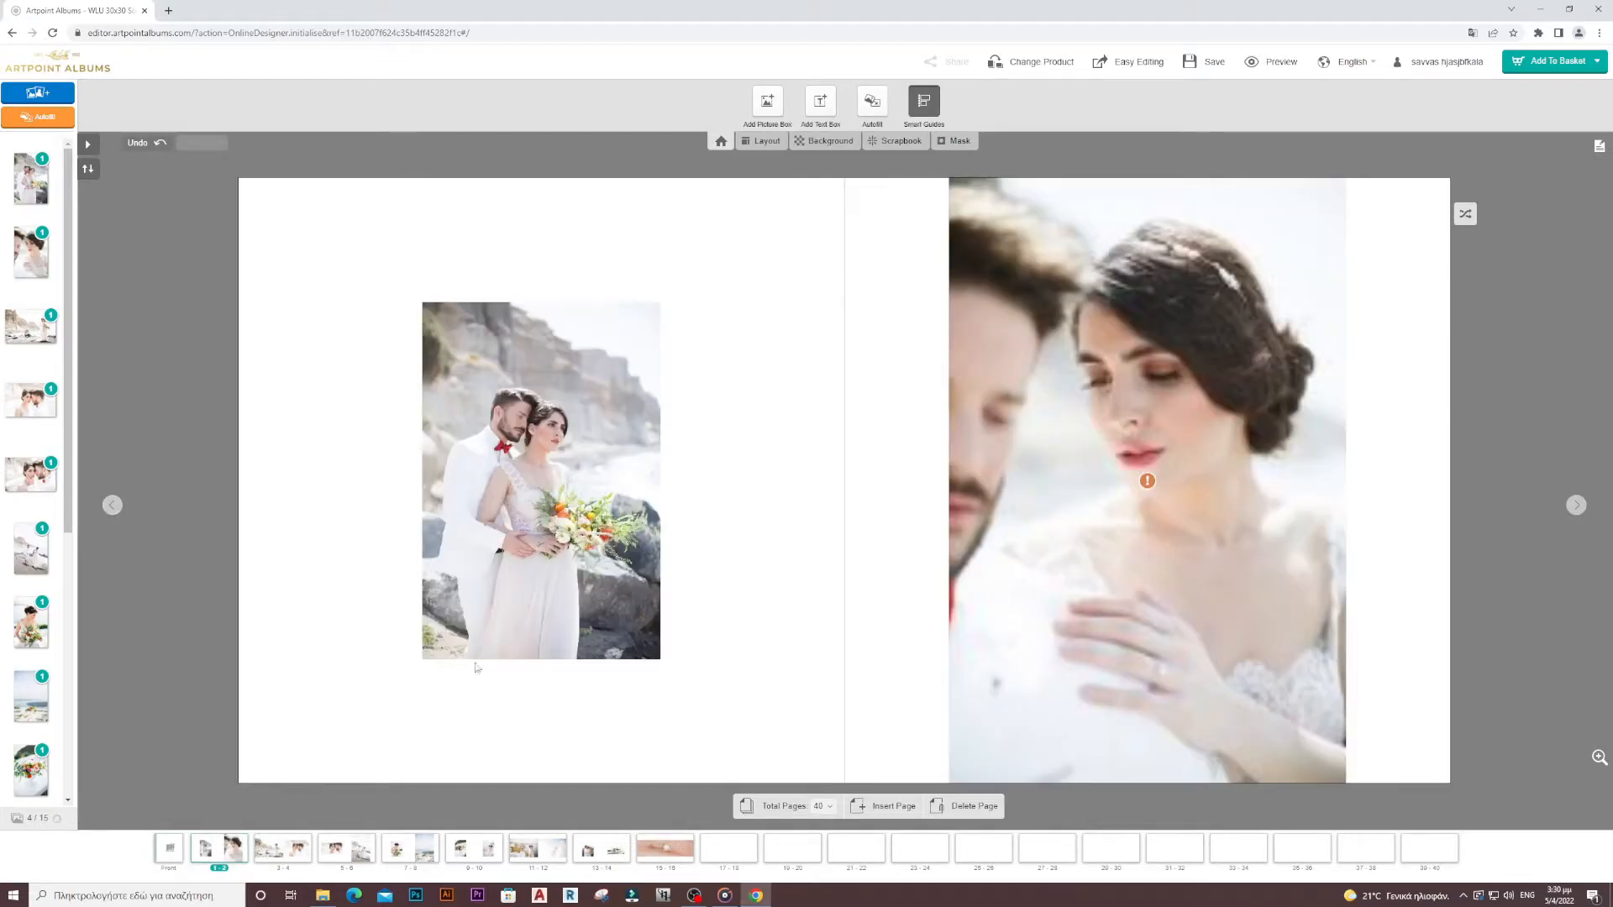
- Apply the three-photo layout with one large frame above two small ones to page 1
{"action": "left_click", "coordinate": [769, 143]}
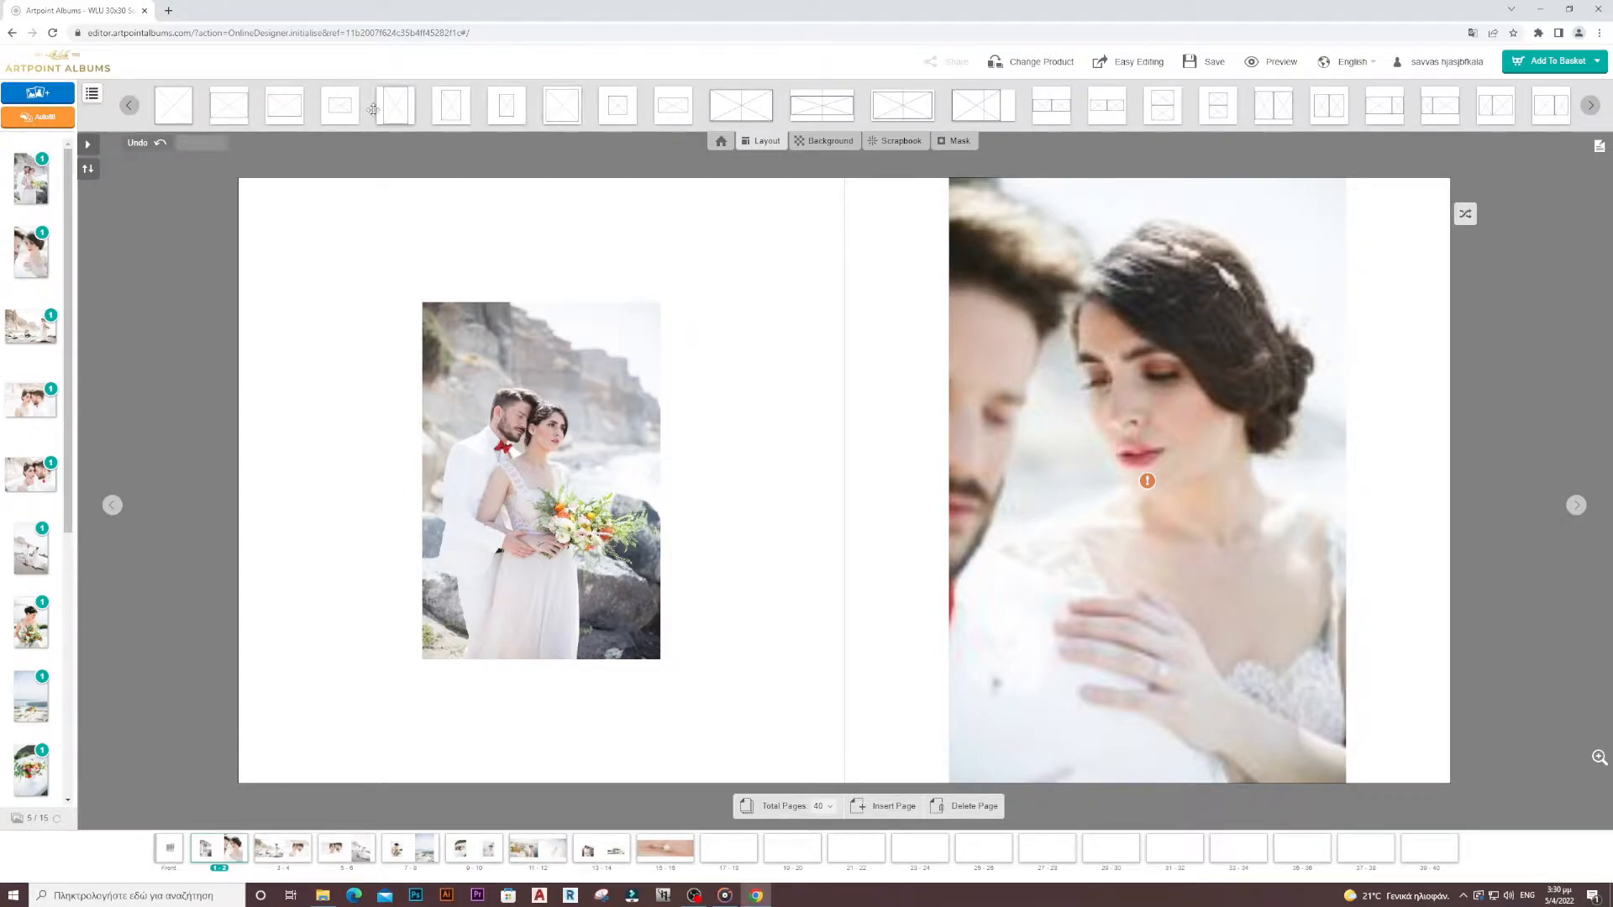
{"action": "left_click", "coordinate": [92, 96]}
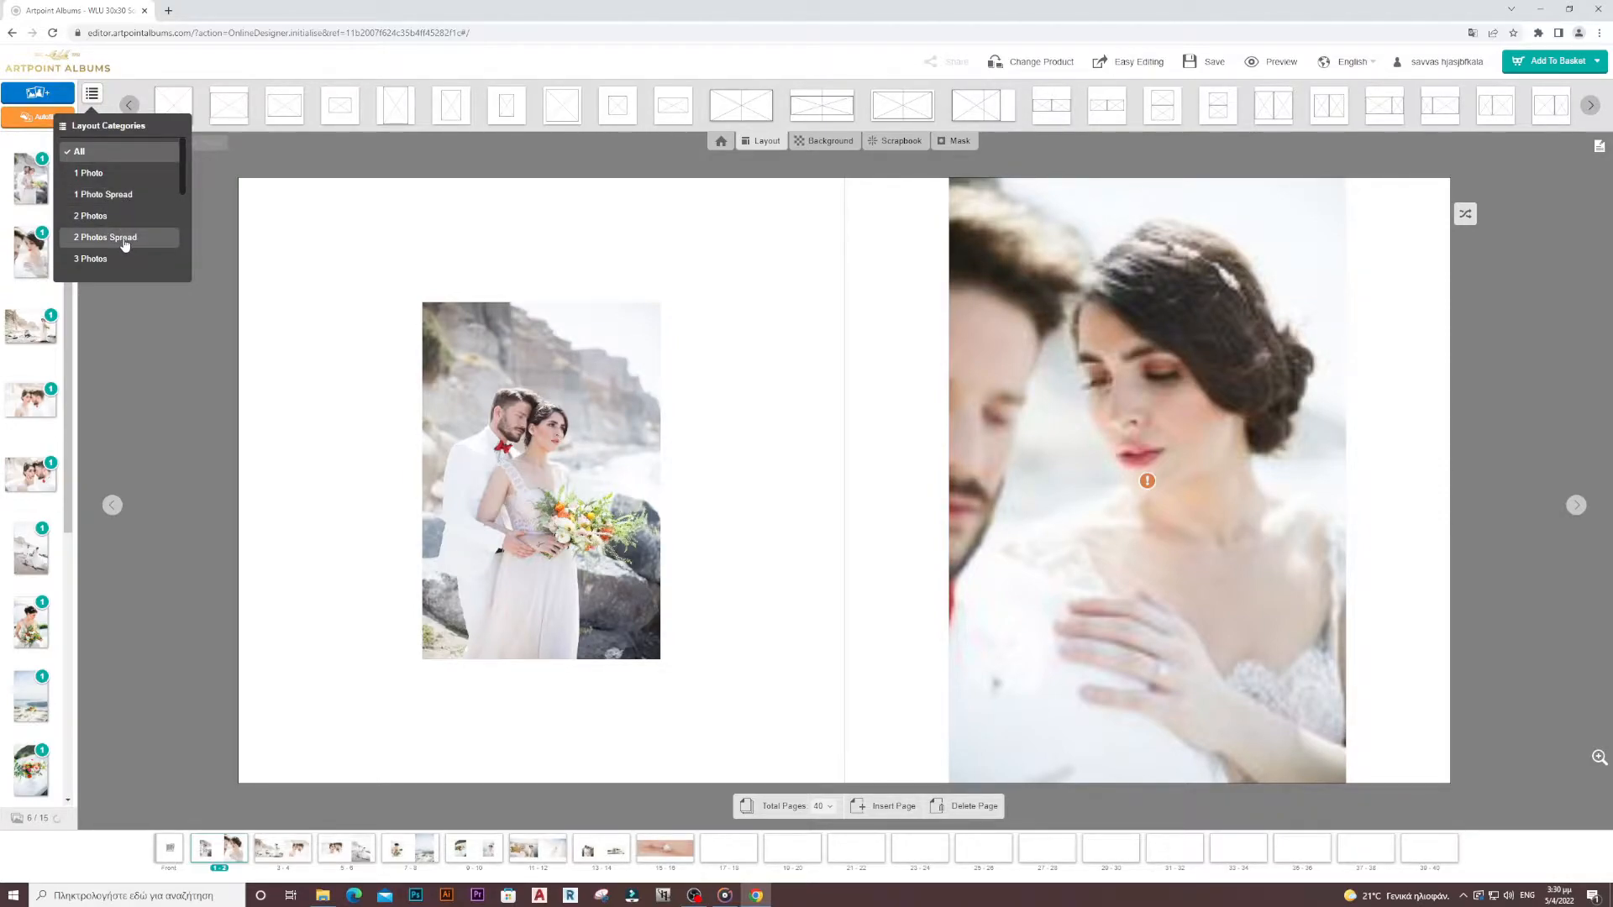
{"action": "mouse_move", "coordinate": [180, 170]}
{"action": "left_mouse_down"}
{"action": "mouse_move", "coordinate": [178, 245]}
{"action": "mouse_move", "coordinate": [183, 143]}
{"action": "left_mouse_up"}
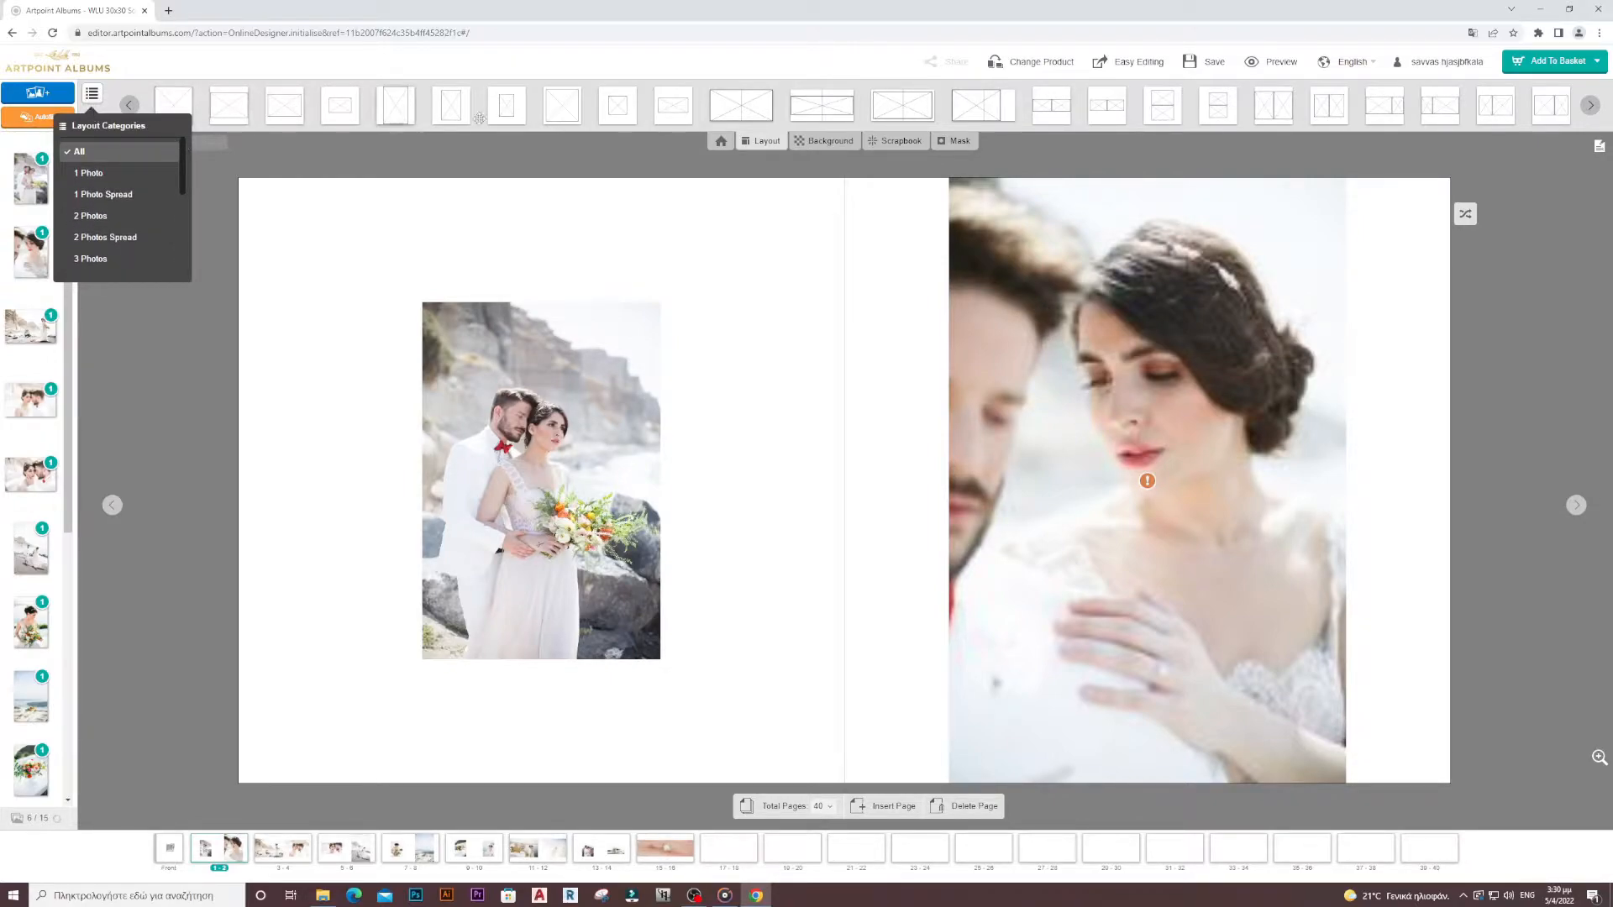
{"action": "left_click", "coordinate": [1592, 107]}
{"action": "left_click", "coordinate": [1592, 107]}
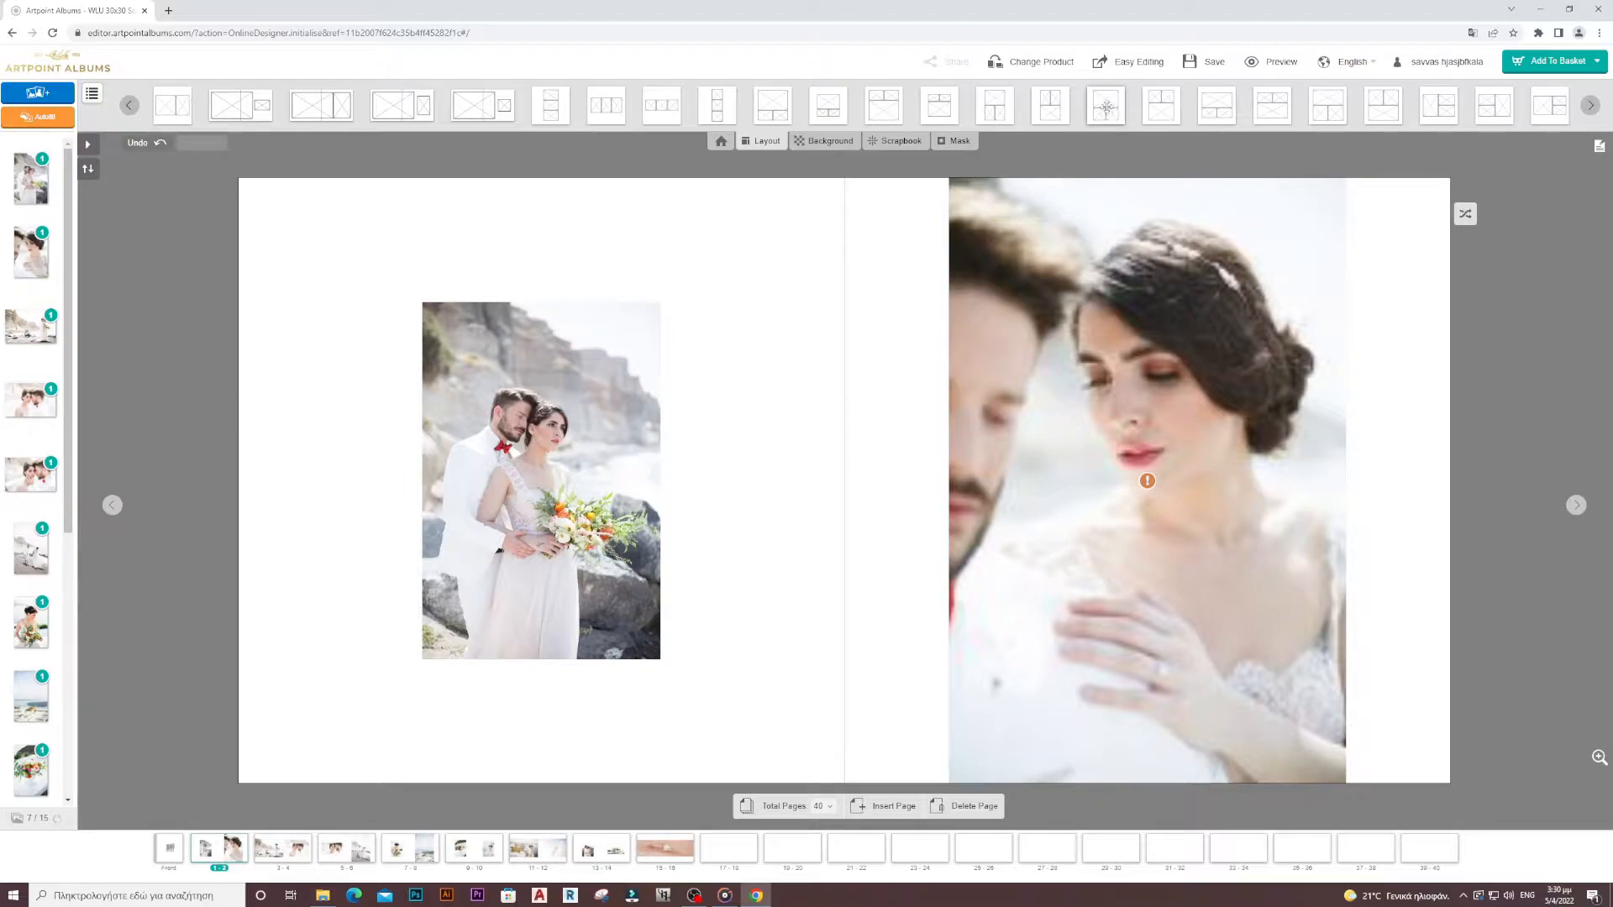
{"action": "mouse_move", "coordinate": [1106, 107]}
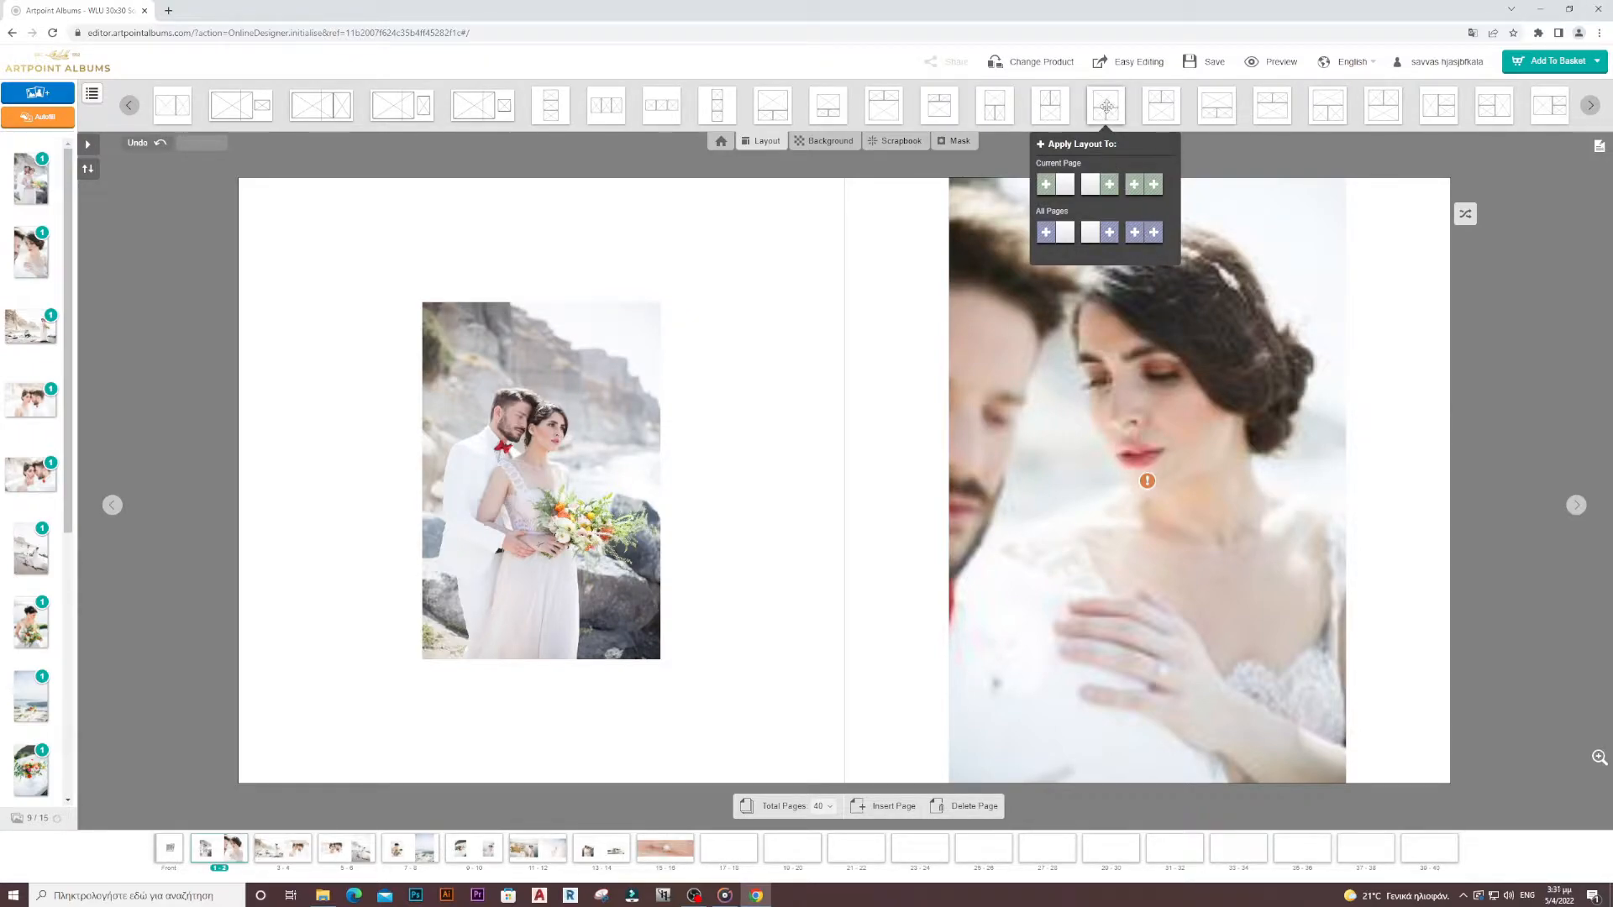
{"action": "left_click_drag", "start_coordinate": [1109, 104], "coordinate": [545, 392]}
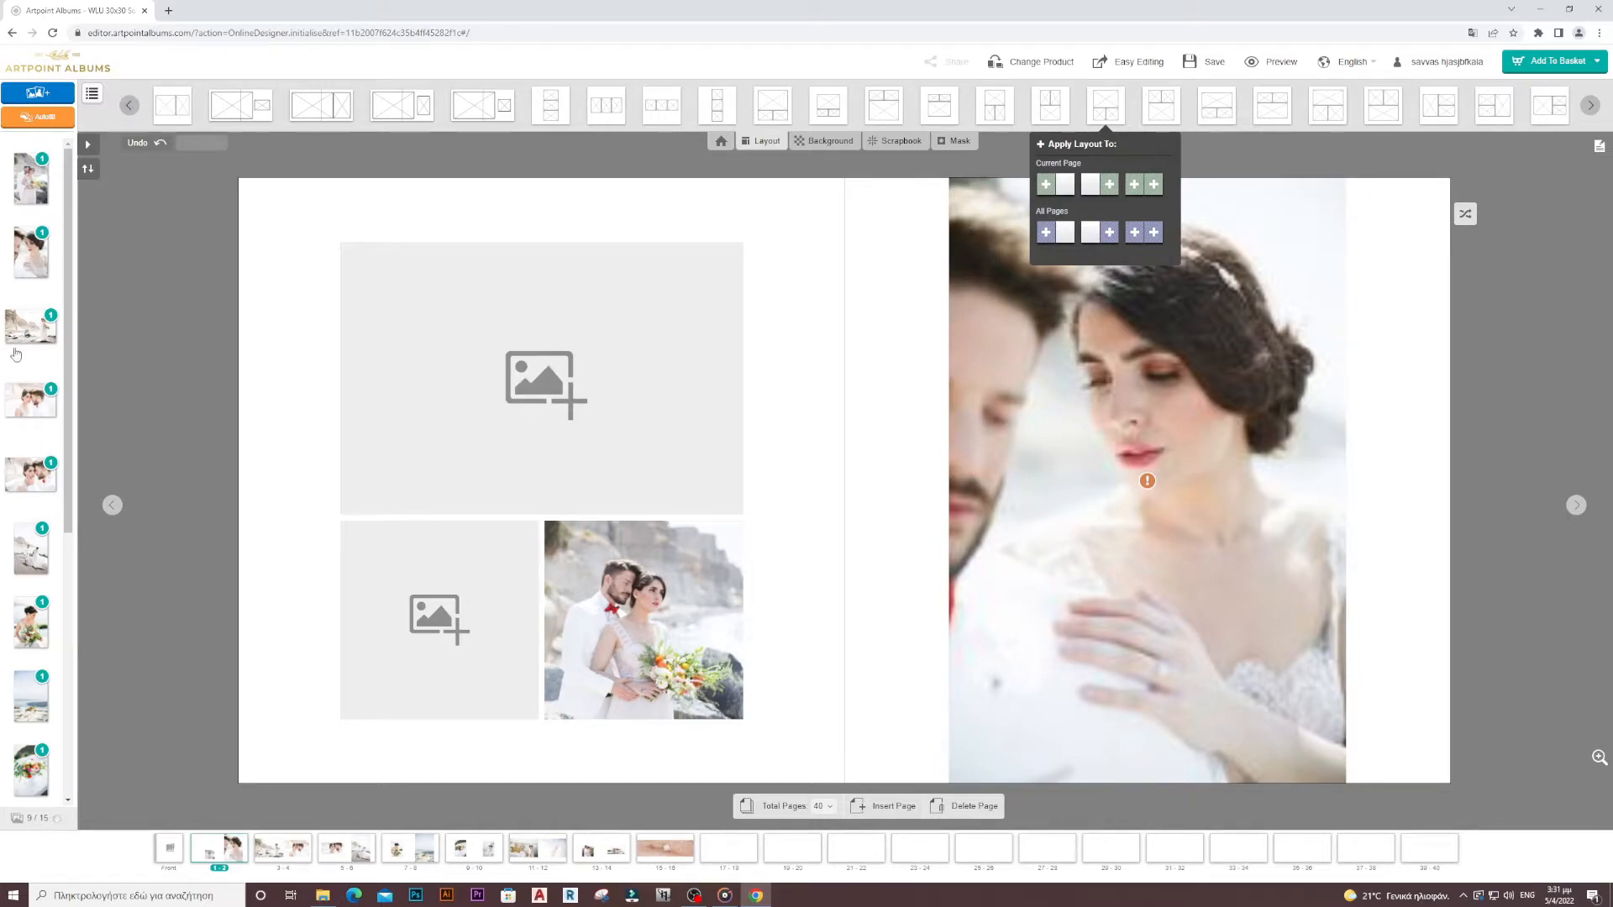
- Fill page 1's empty frames with the wide beach photo and the couple's close-up, shifting the close-up's crop right to include both heads
{"action": "left_click_drag", "start_coordinate": [30, 331], "coordinate": [538, 382]}
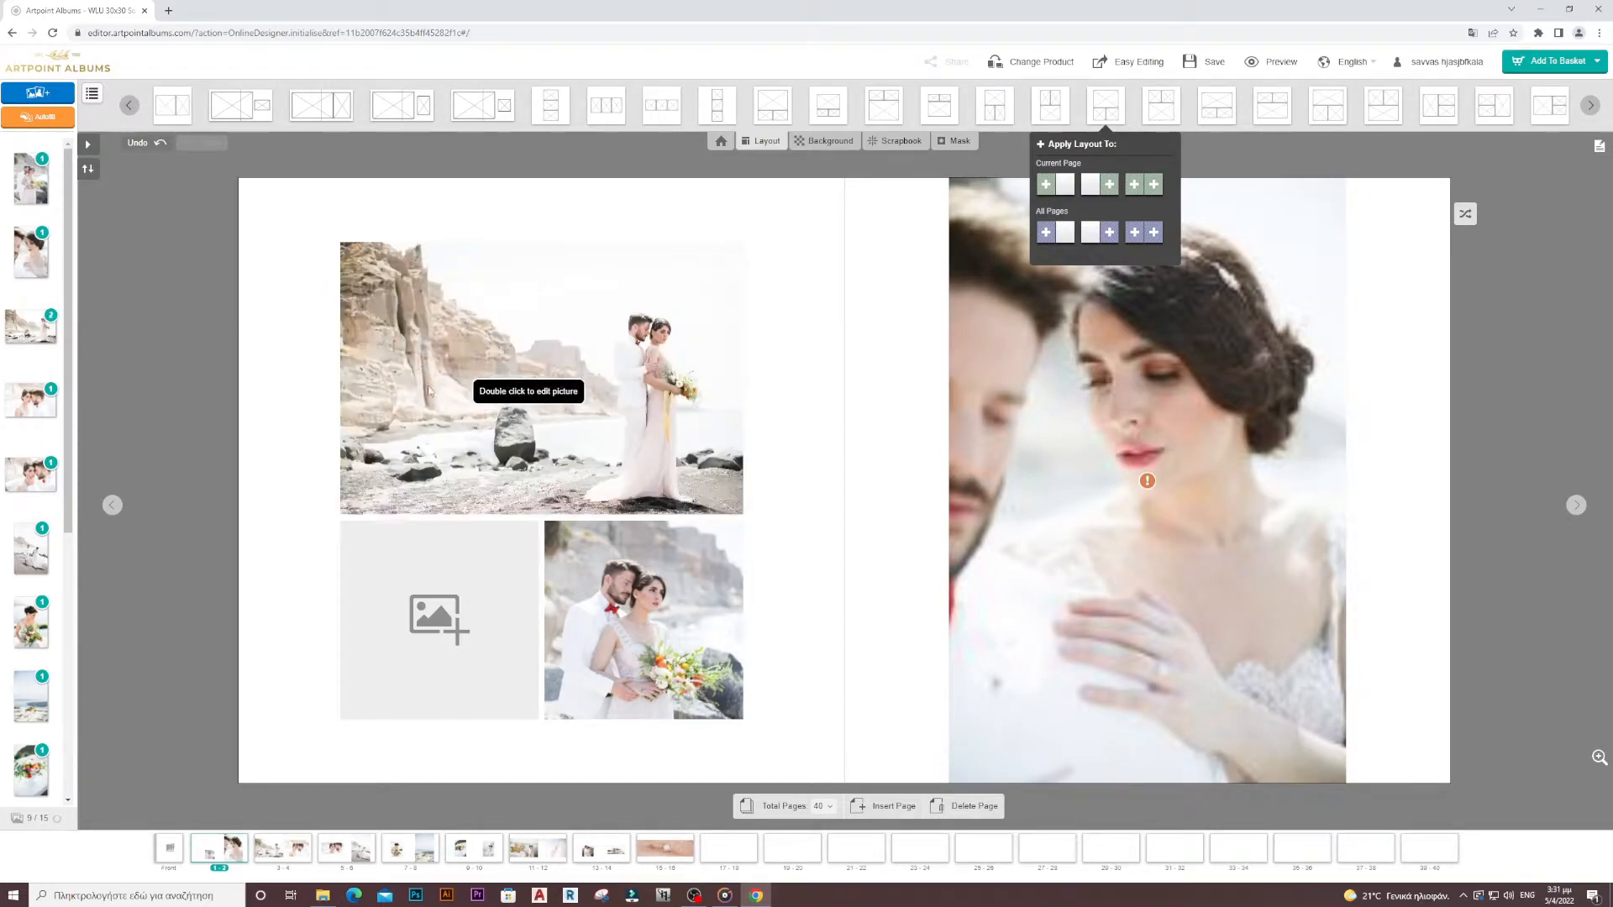
{"action": "left_click_drag", "start_coordinate": [31, 479], "coordinate": [457, 619]}
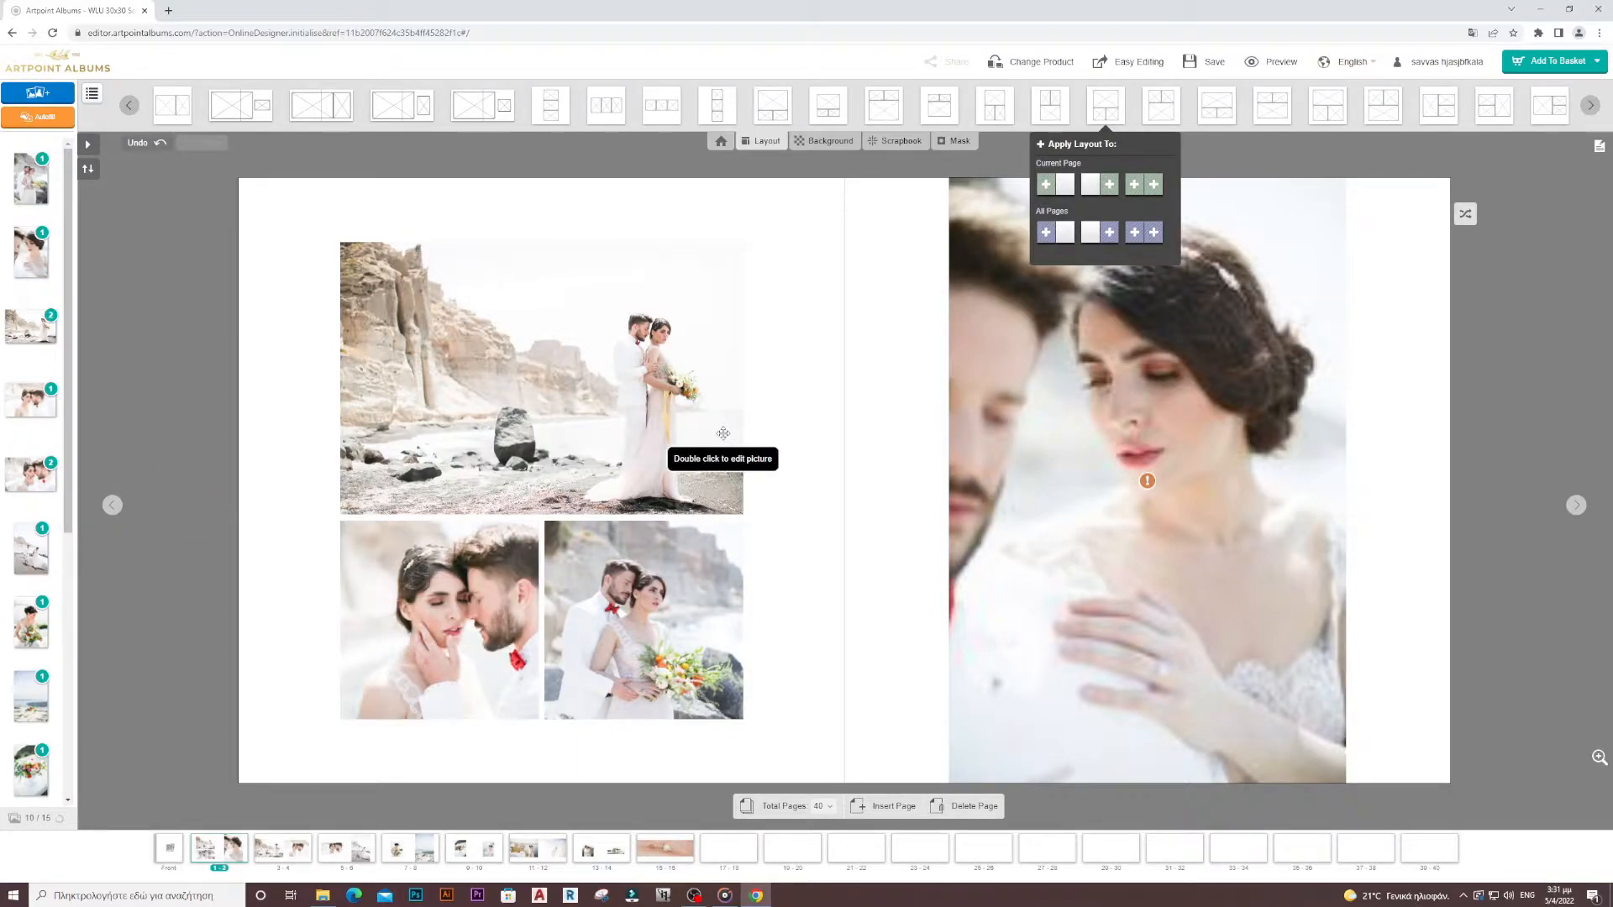
{"action": "double_click", "coordinate": [444, 585]}
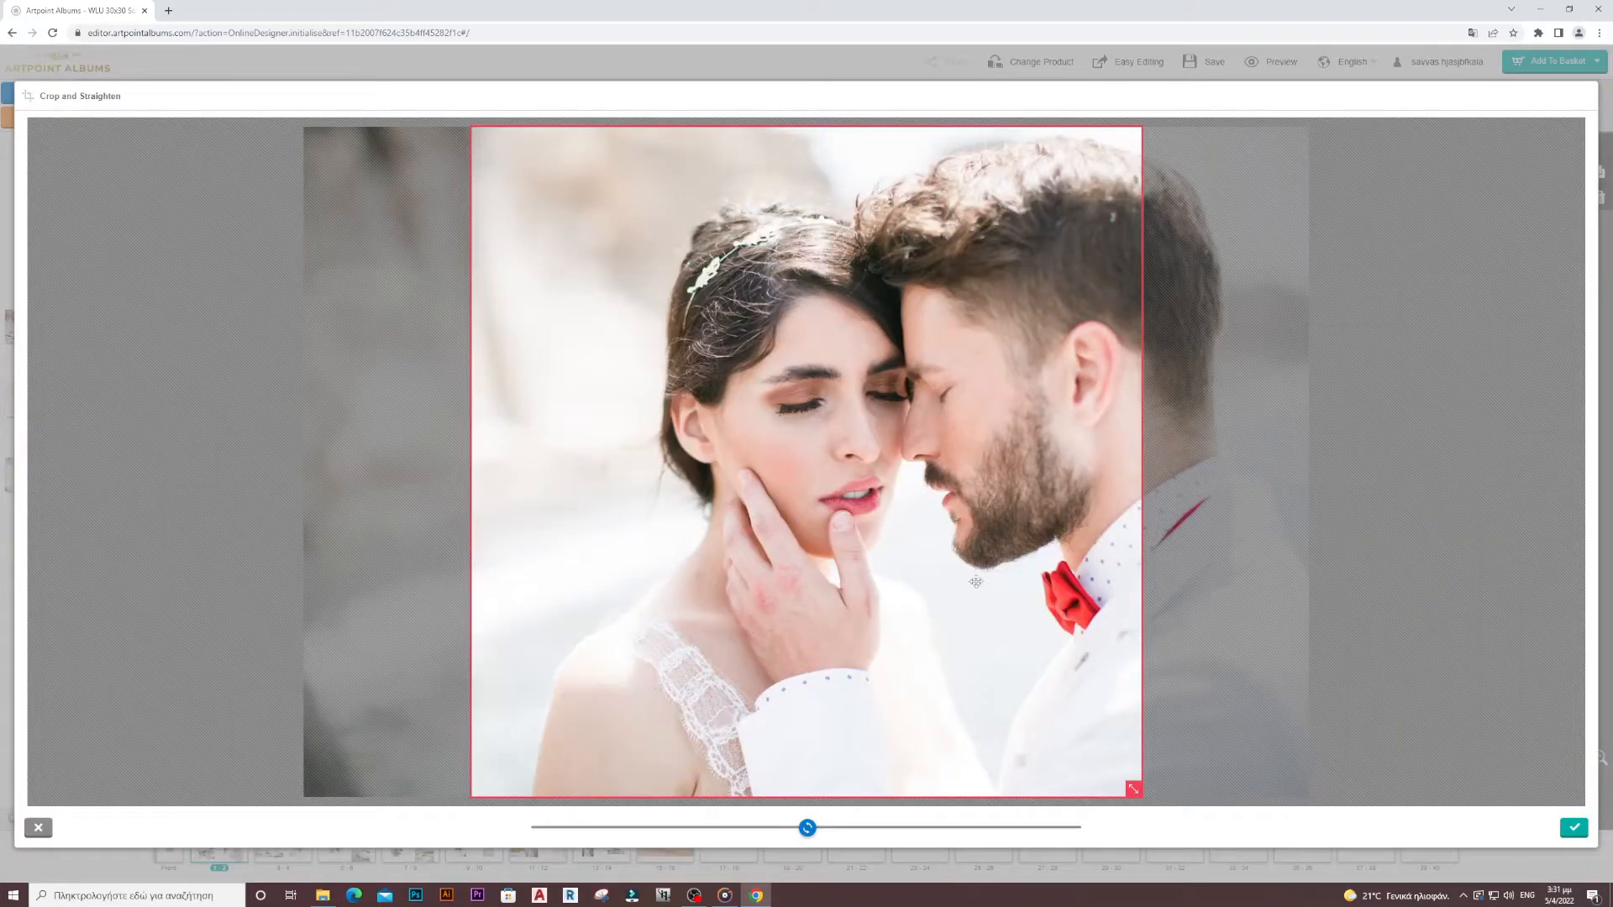
{"action": "left_click_drag", "start_coordinate": [976, 582], "coordinate": [1091, 562]}
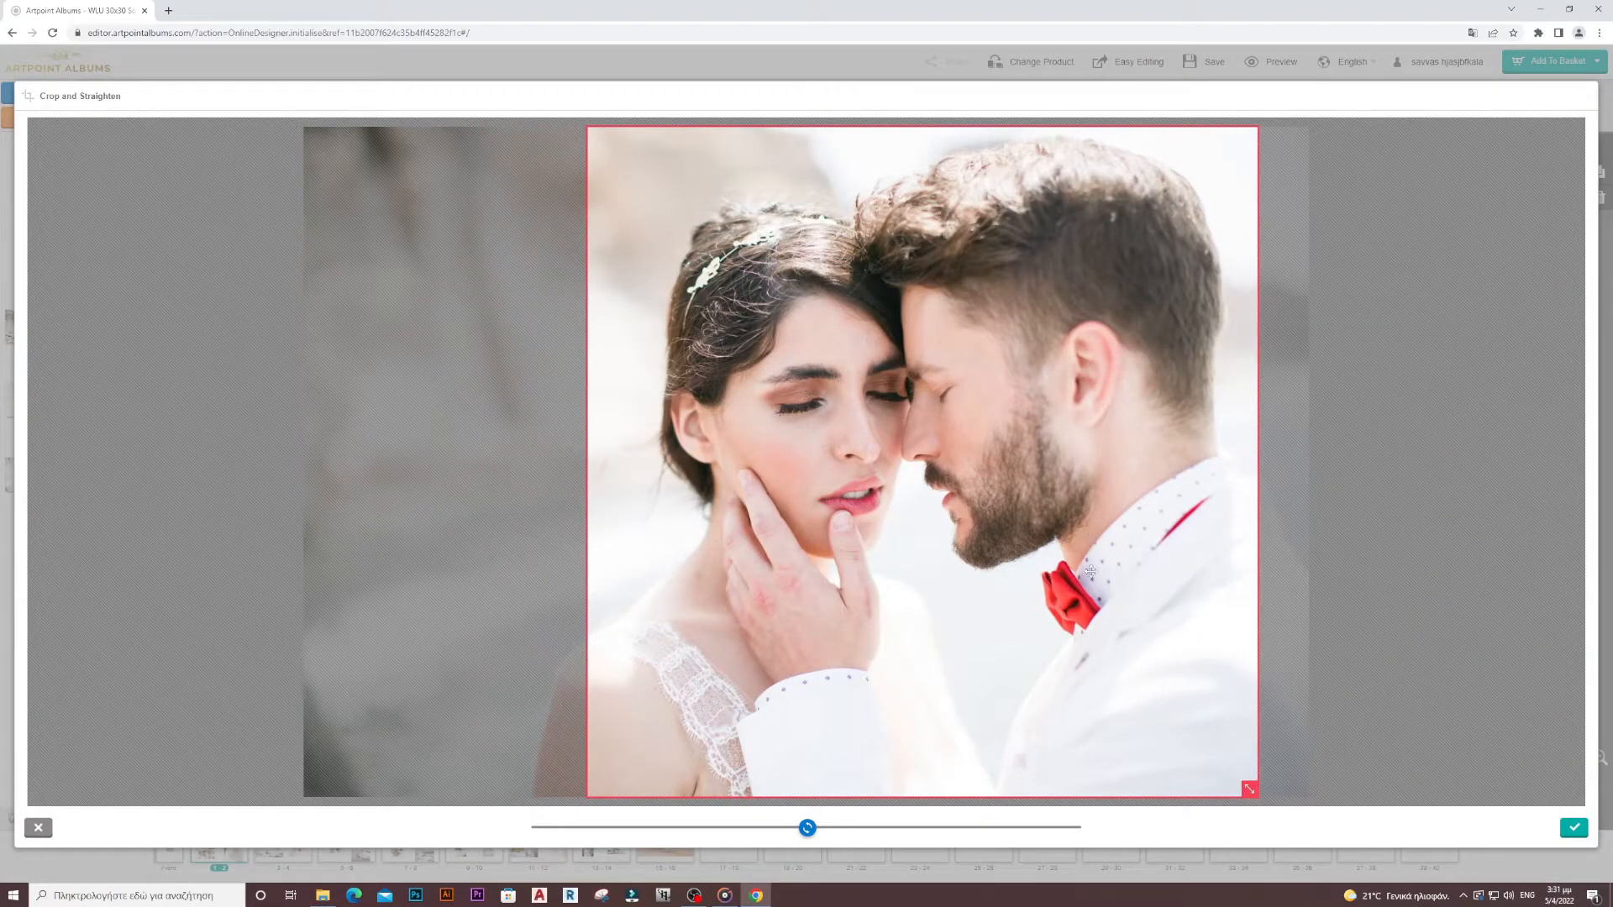
{"action": "left_click", "coordinate": [1575, 828]}
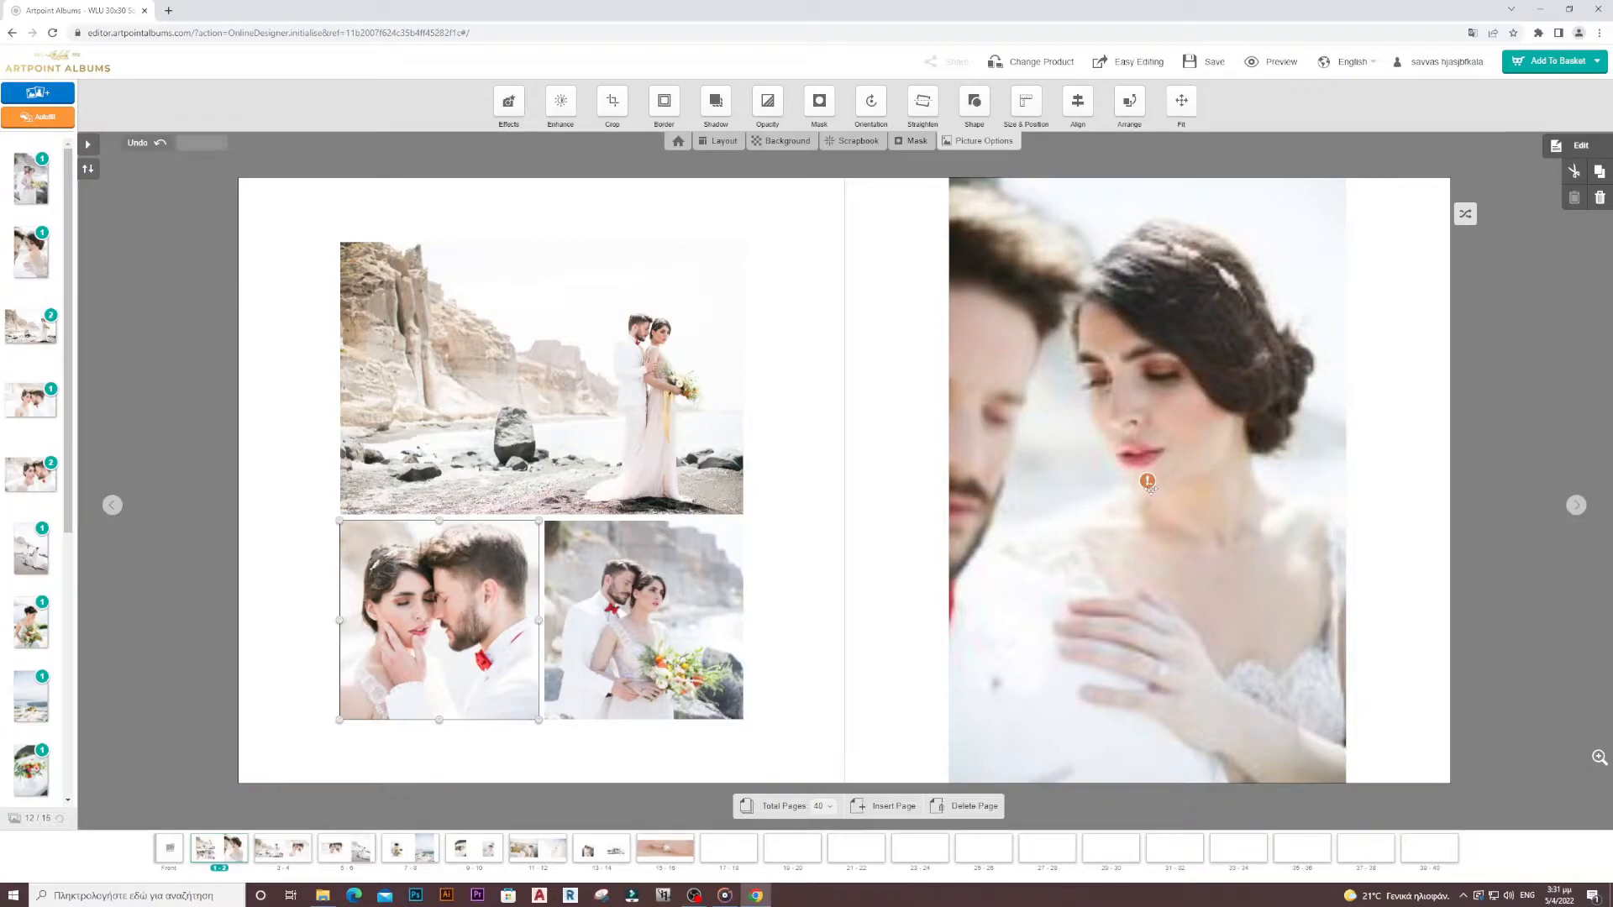
- Replace the low-resolution photo on page 2 with the portrait of the bride holding her bouquet
{"action": "mouse_move", "coordinate": [1146, 484]}
{"action": "left_click_drag", "start_coordinate": [30, 621], "coordinate": [1222, 443]}
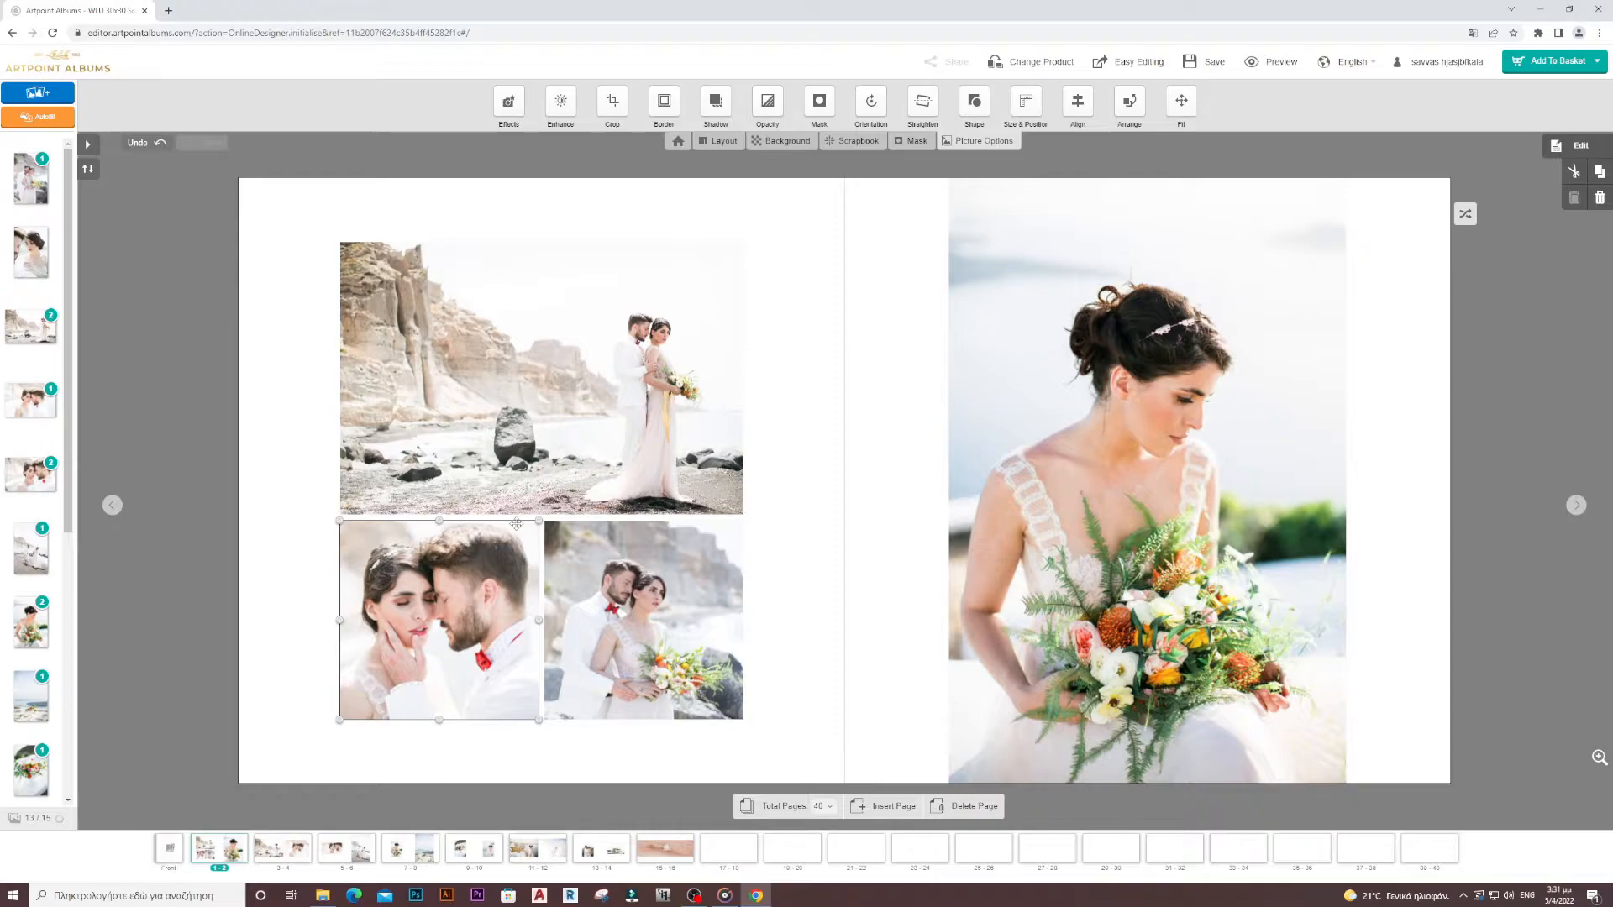
- Try the black-and-white and sepia effects on page 1's large beach photo and restore its original colours
{"action": "left_click", "coordinate": [547, 448]}
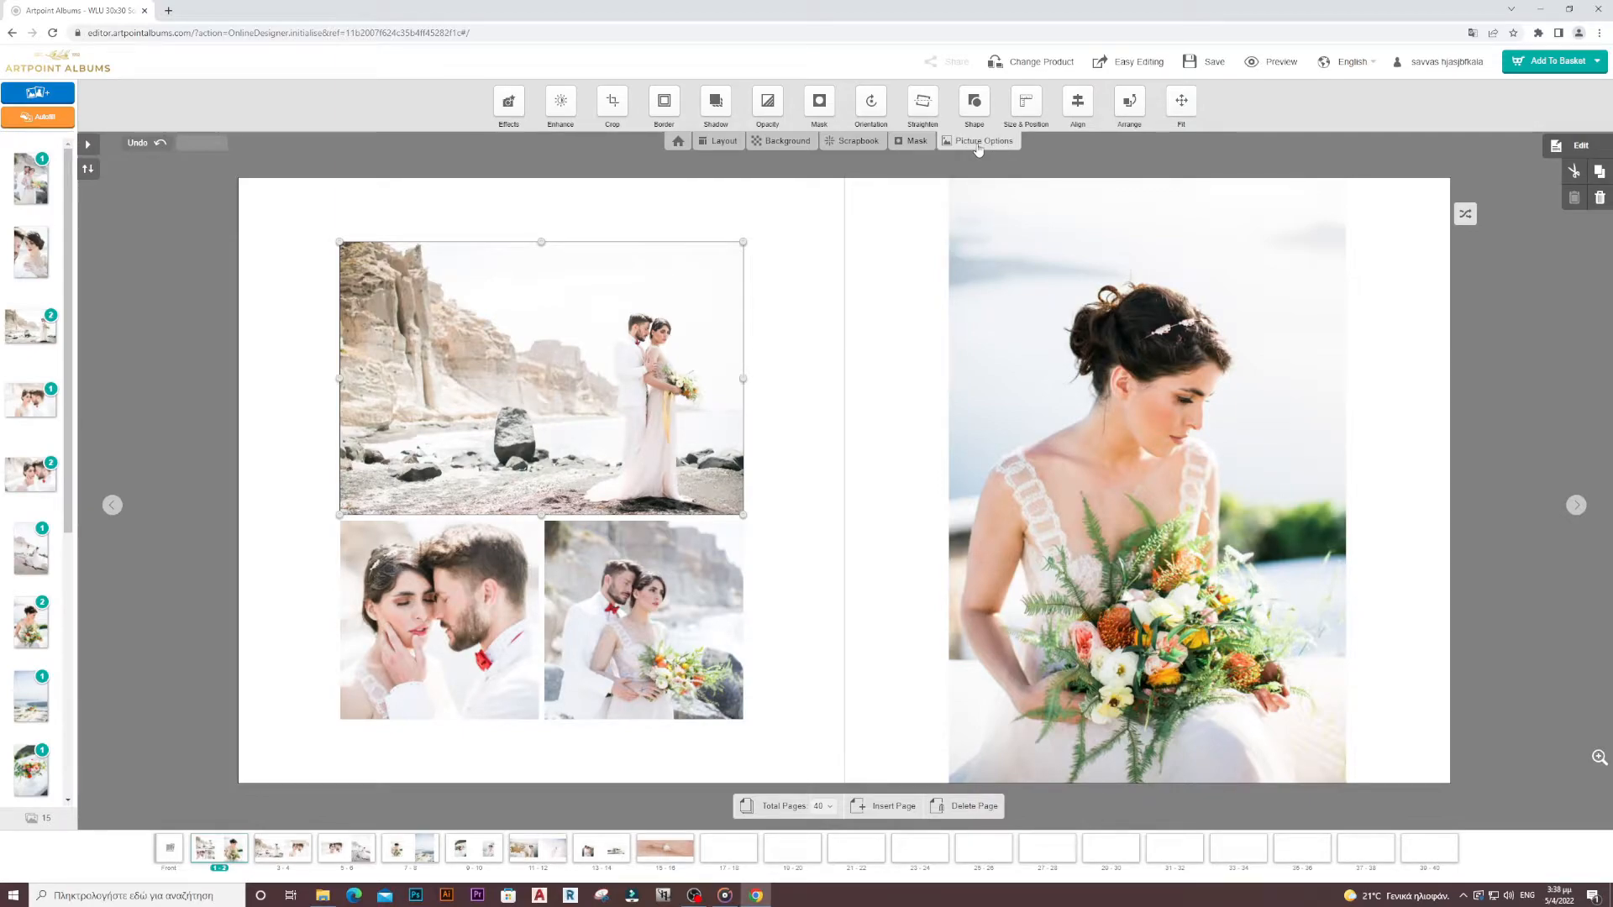
{"action": "left_click", "coordinate": [978, 149]}
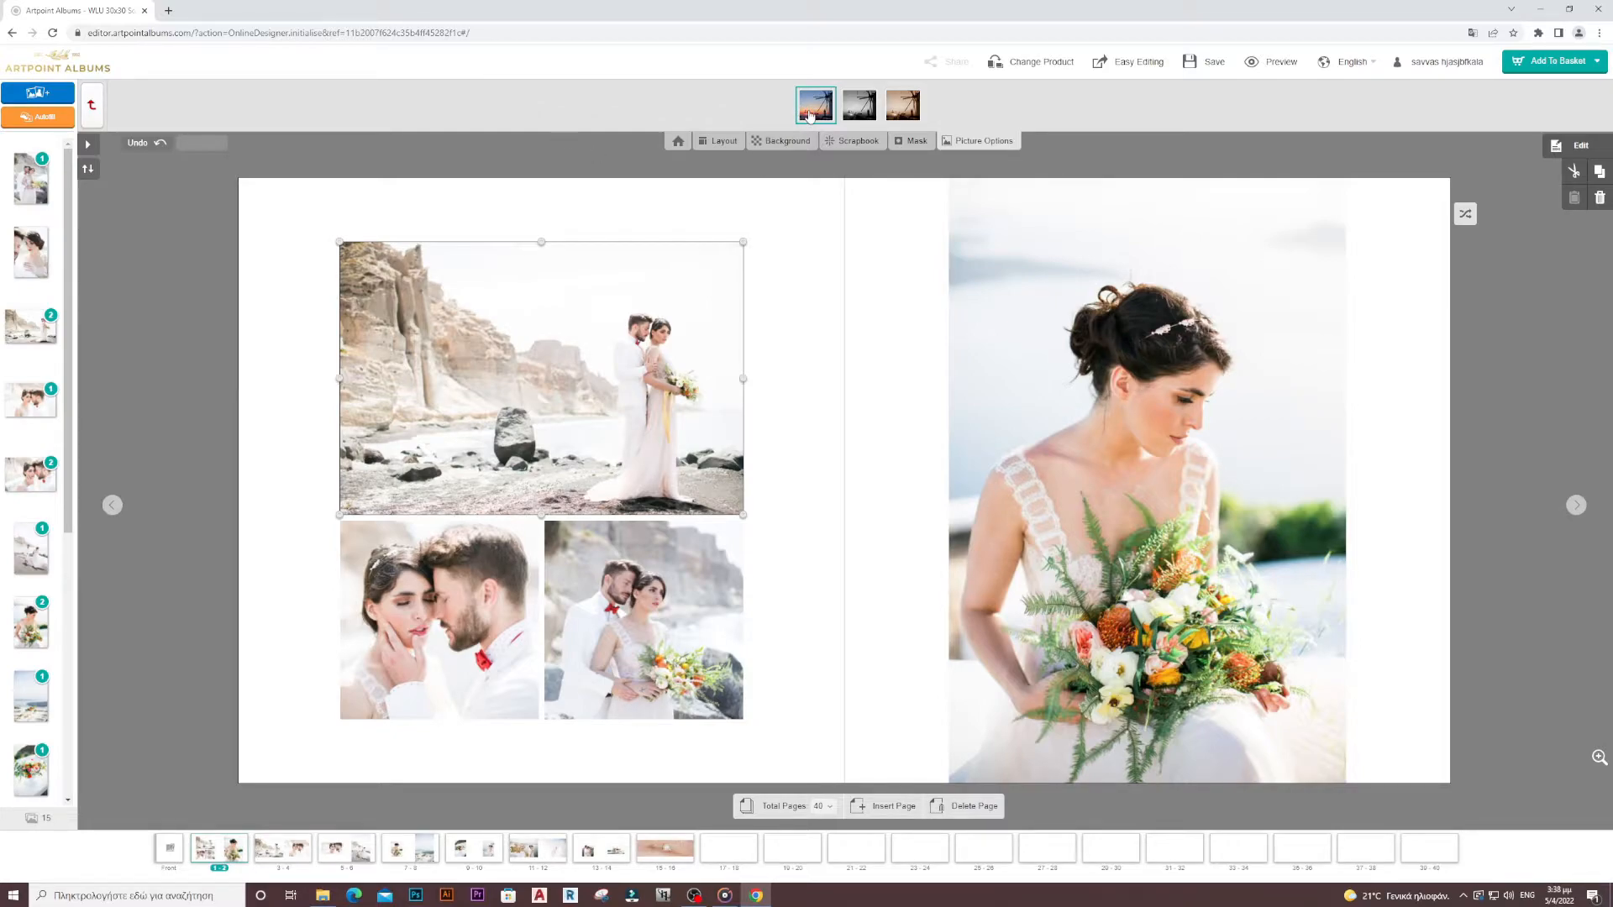
{"action": "left_click", "coordinate": [864, 107]}
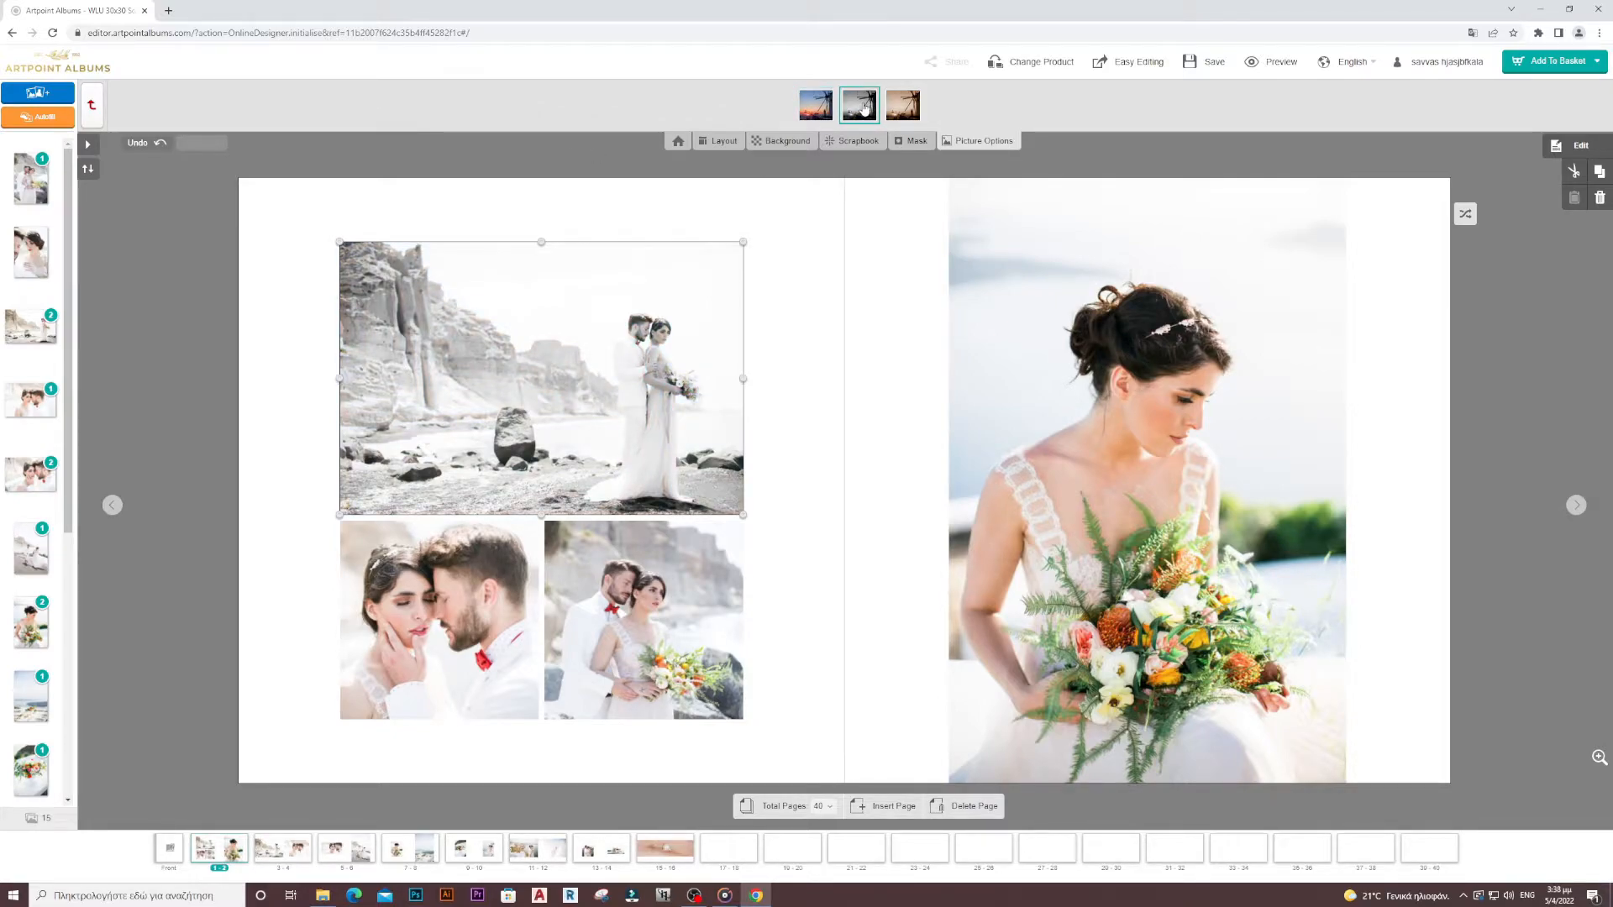
{"action": "left_click", "coordinate": [908, 115]}
{"action": "left_click", "coordinate": [813, 102]}
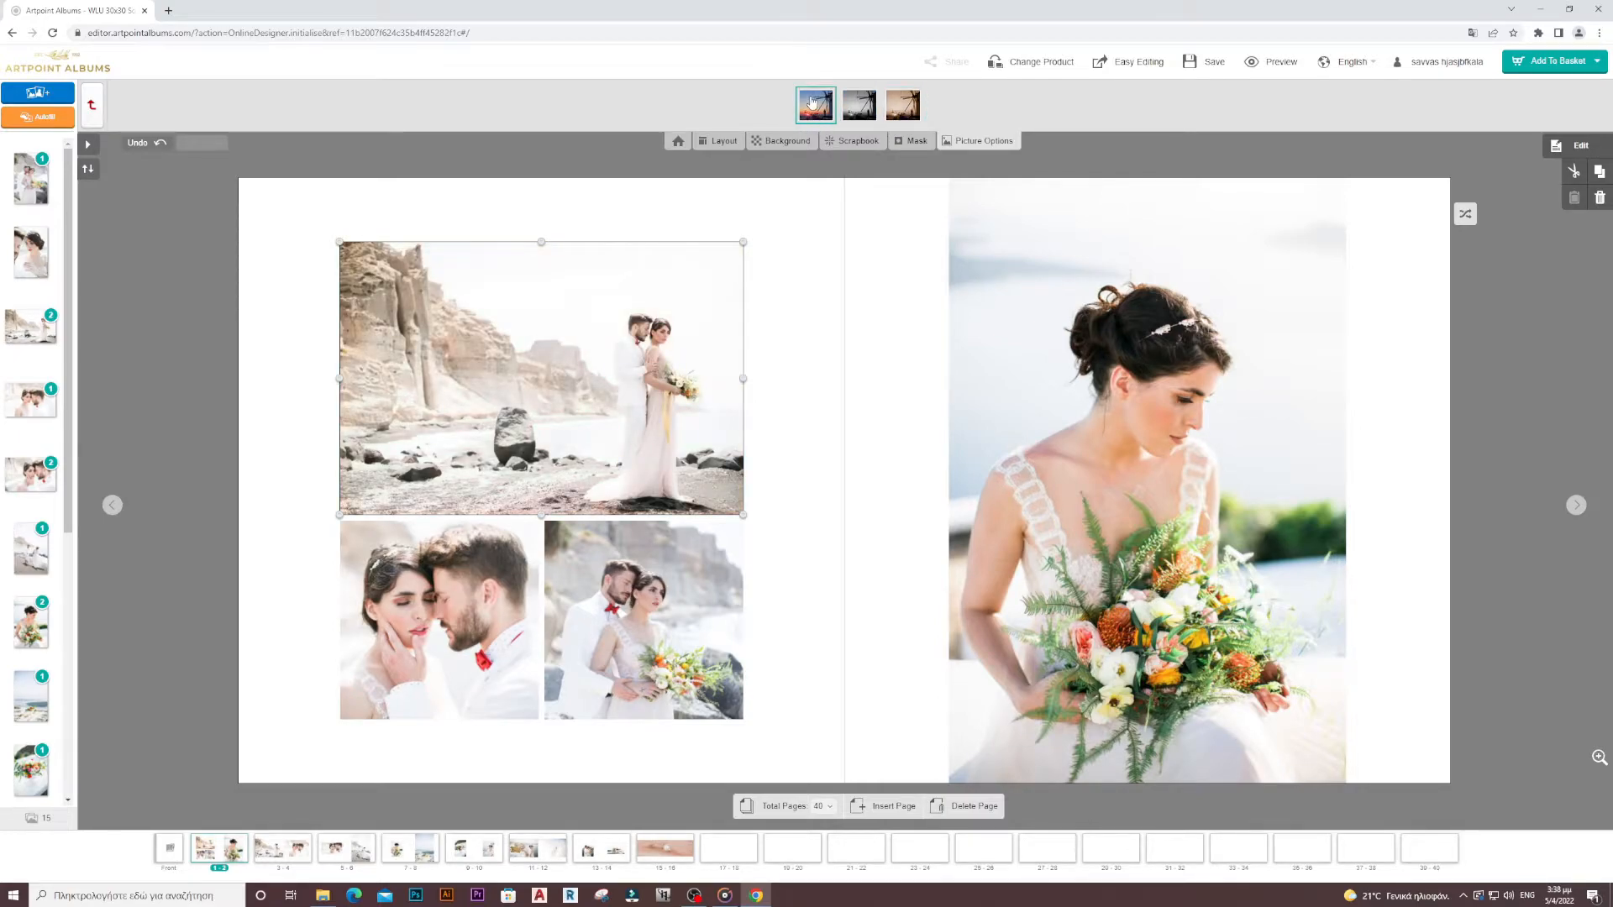
{"action": "left_click", "coordinate": [93, 102]}
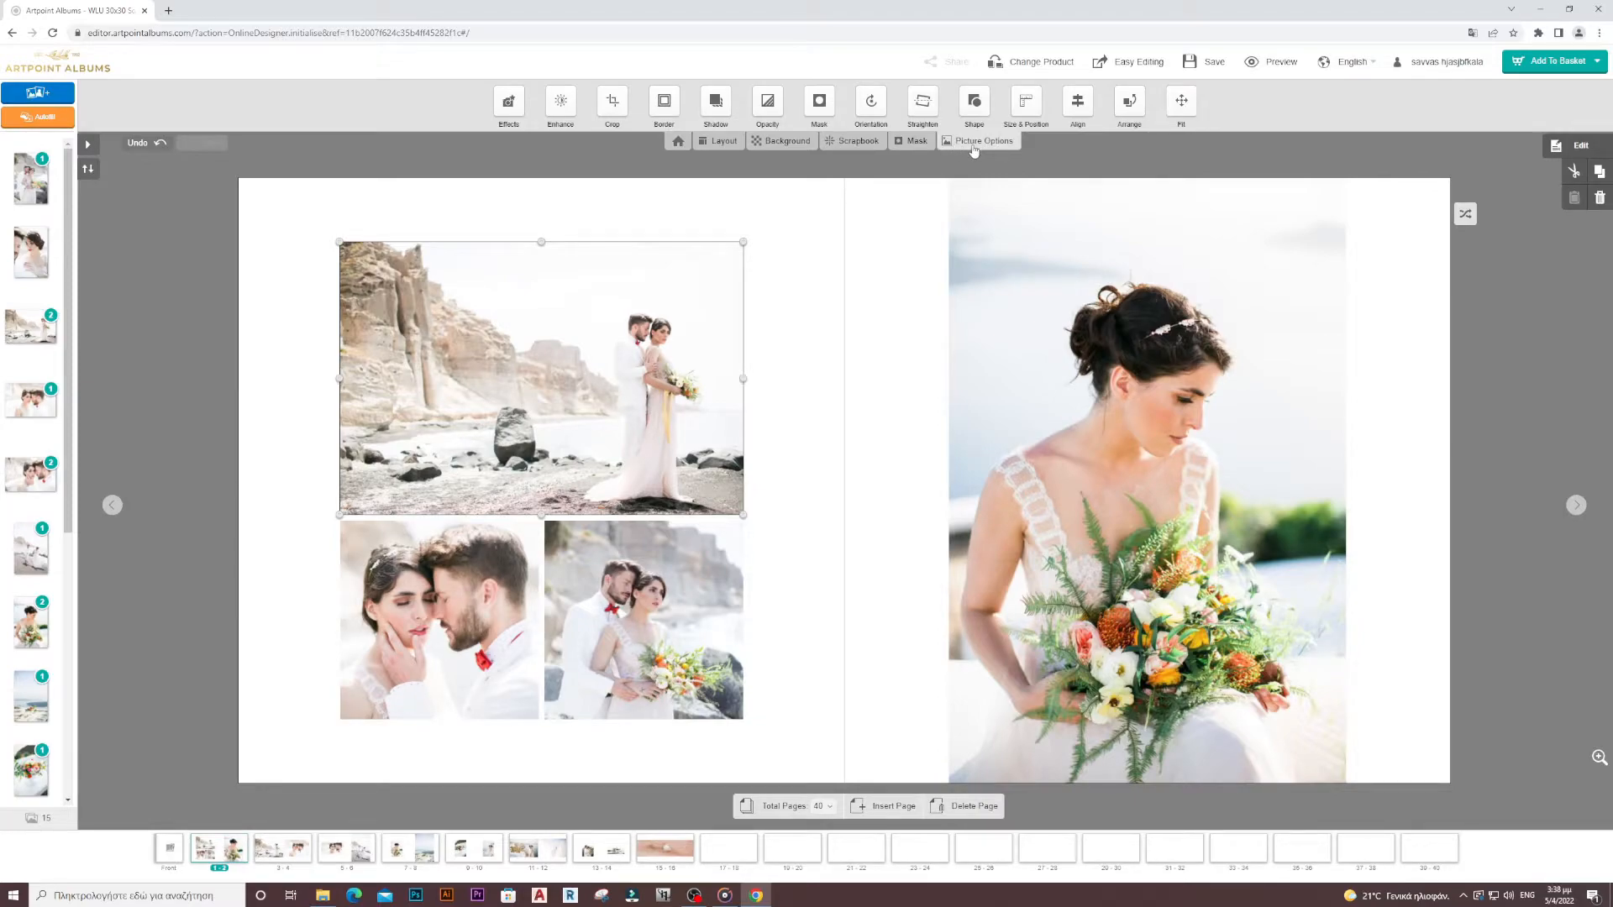
- Try the automatic Perfectly Clear enhancement on page 1's large beach photo and turn it back off
{"action": "left_click", "coordinate": [560, 103]}
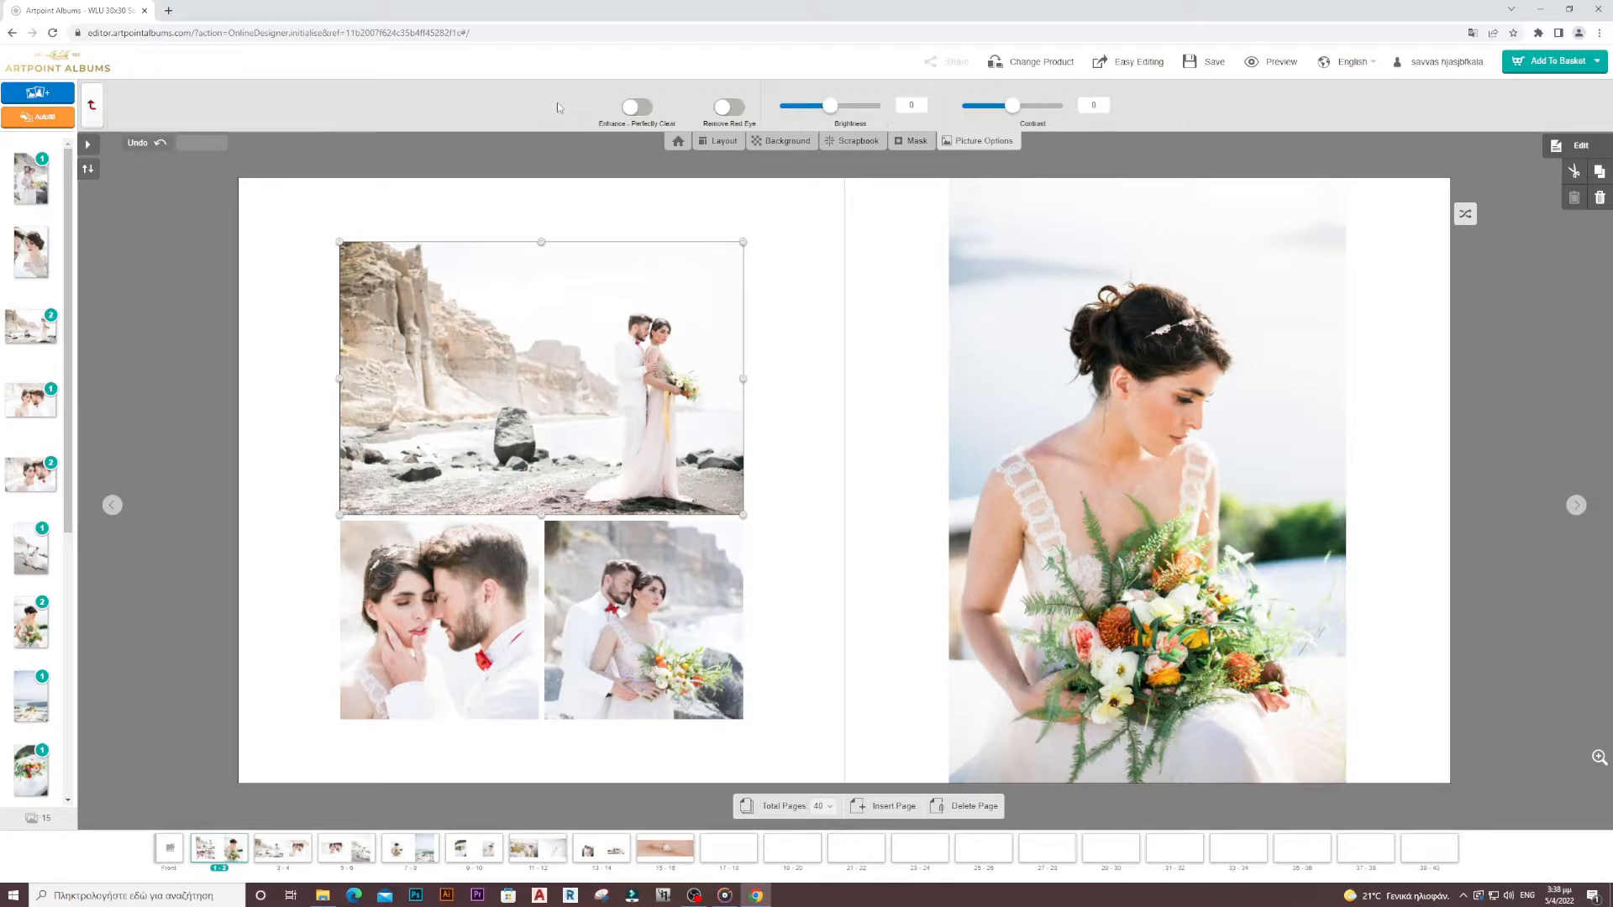
{"action": "left_click", "coordinate": [634, 109]}
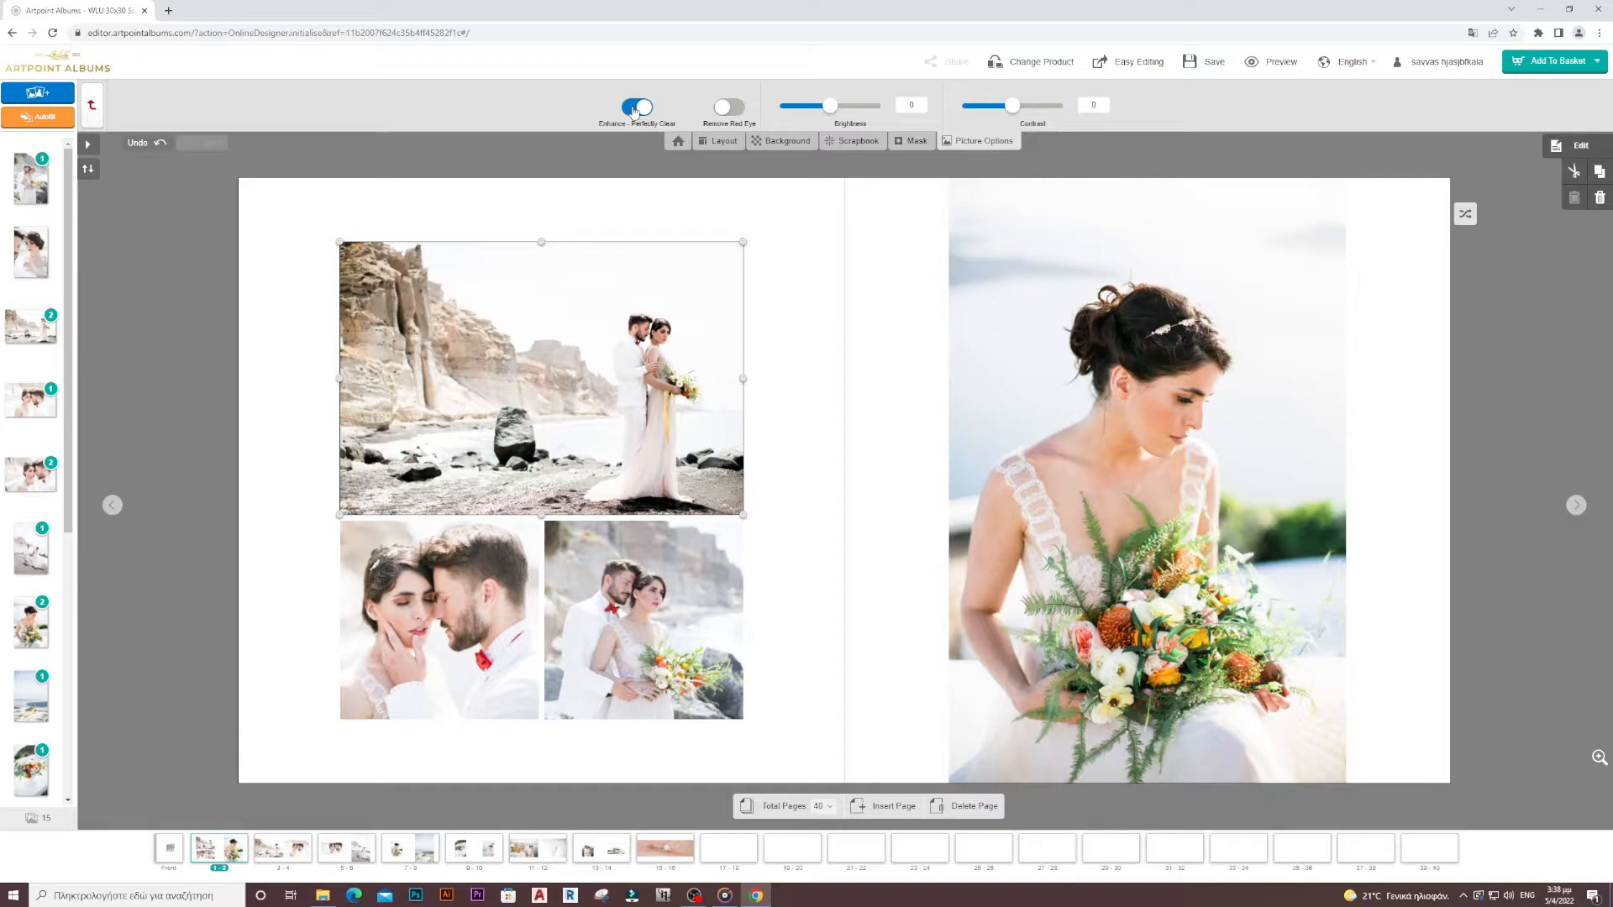
{"action": "left_click", "coordinate": [634, 108]}
{"action": "left_click", "coordinate": [634, 109]}
{"action": "left_click", "coordinate": [635, 109]}
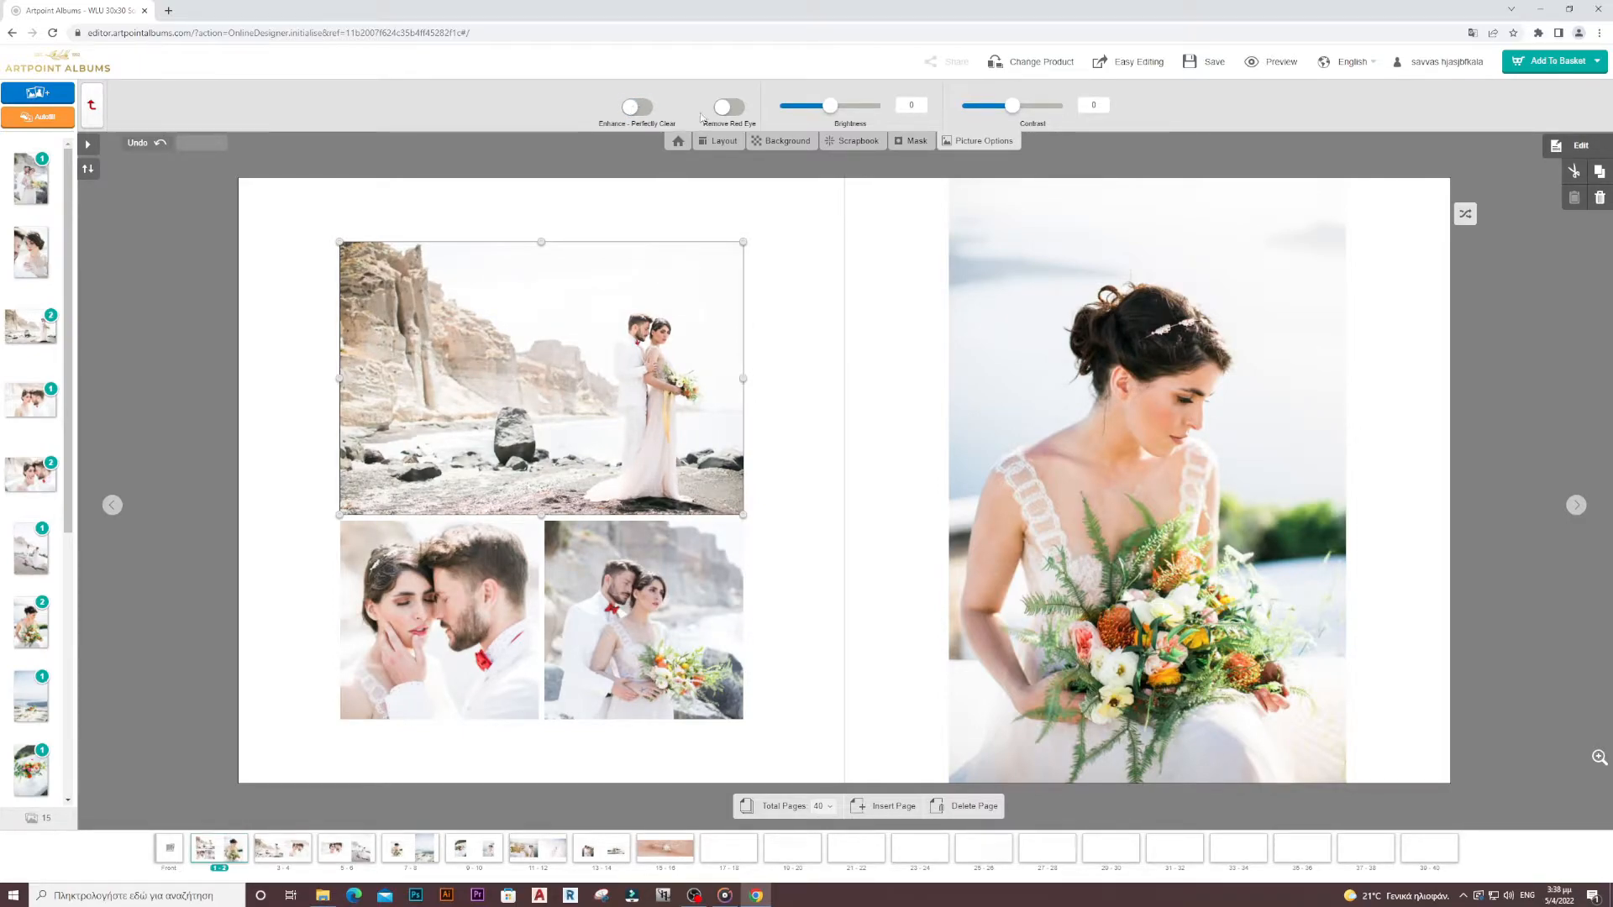
- Try small brightness and contrast adjustments on the large beach photo and restore the neutral values
{"action": "left_click_drag", "start_coordinate": [831, 109], "coordinate": [844, 109]}
{"action": "type", "text": "0"}
{"action": "left_click_drag", "start_coordinate": [1013, 106], "coordinate": [1022, 106]}
{"action": "key", "text": "Return"}
{"action": "left_click", "coordinate": [985, 142]}
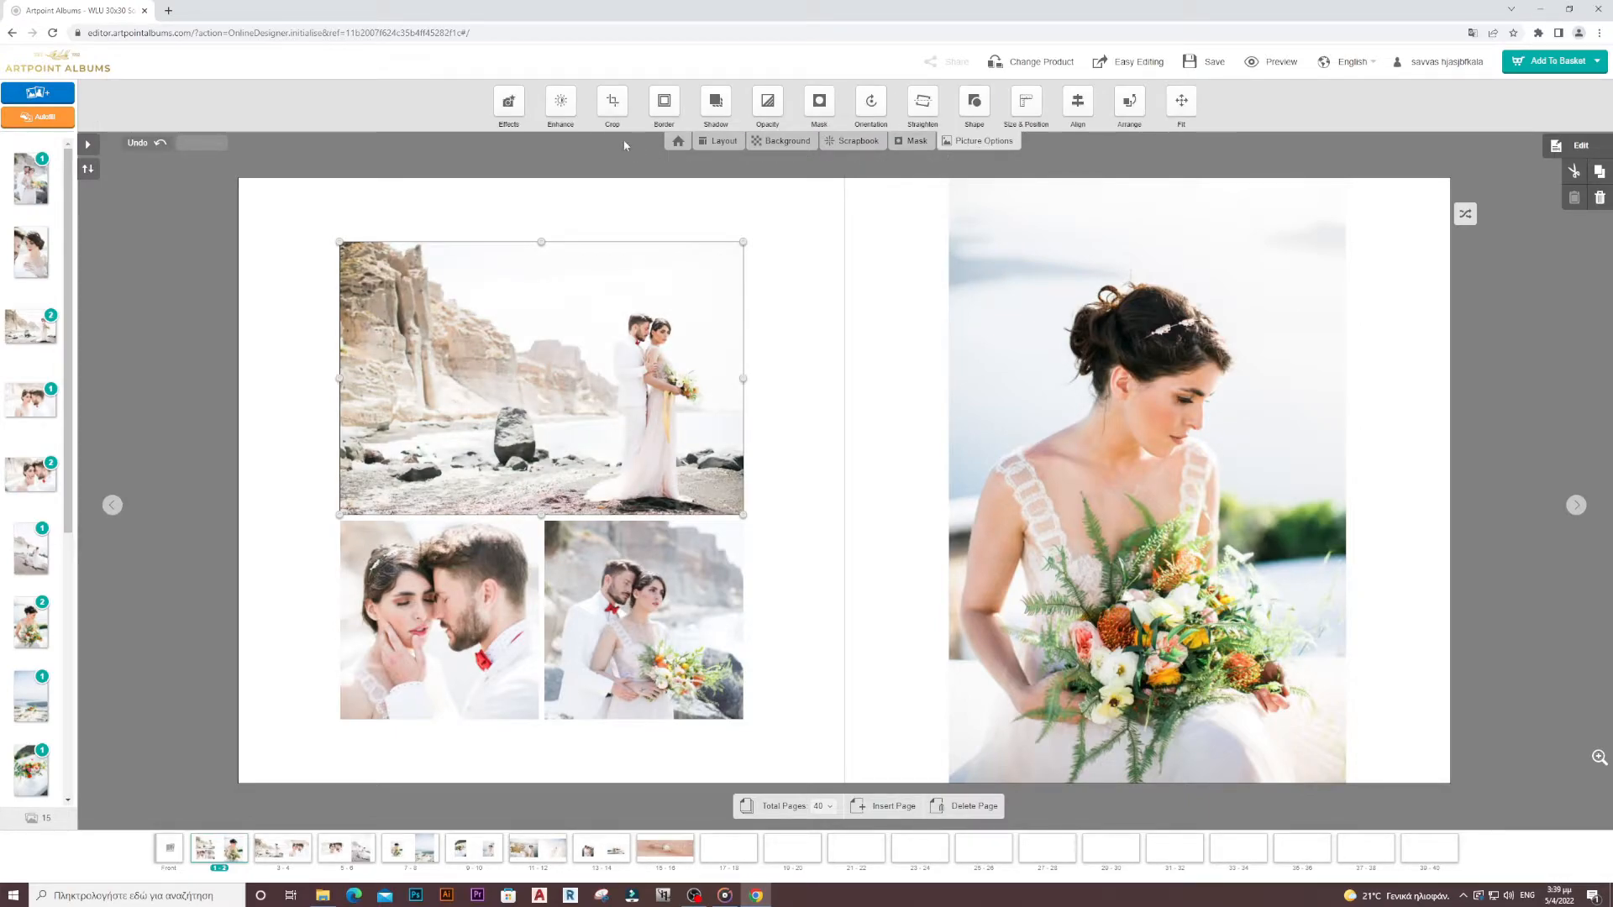
- Check the large beach photo's crop area and accept the existing crop
{"action": "left_click", "coordinate": [617, 111]}
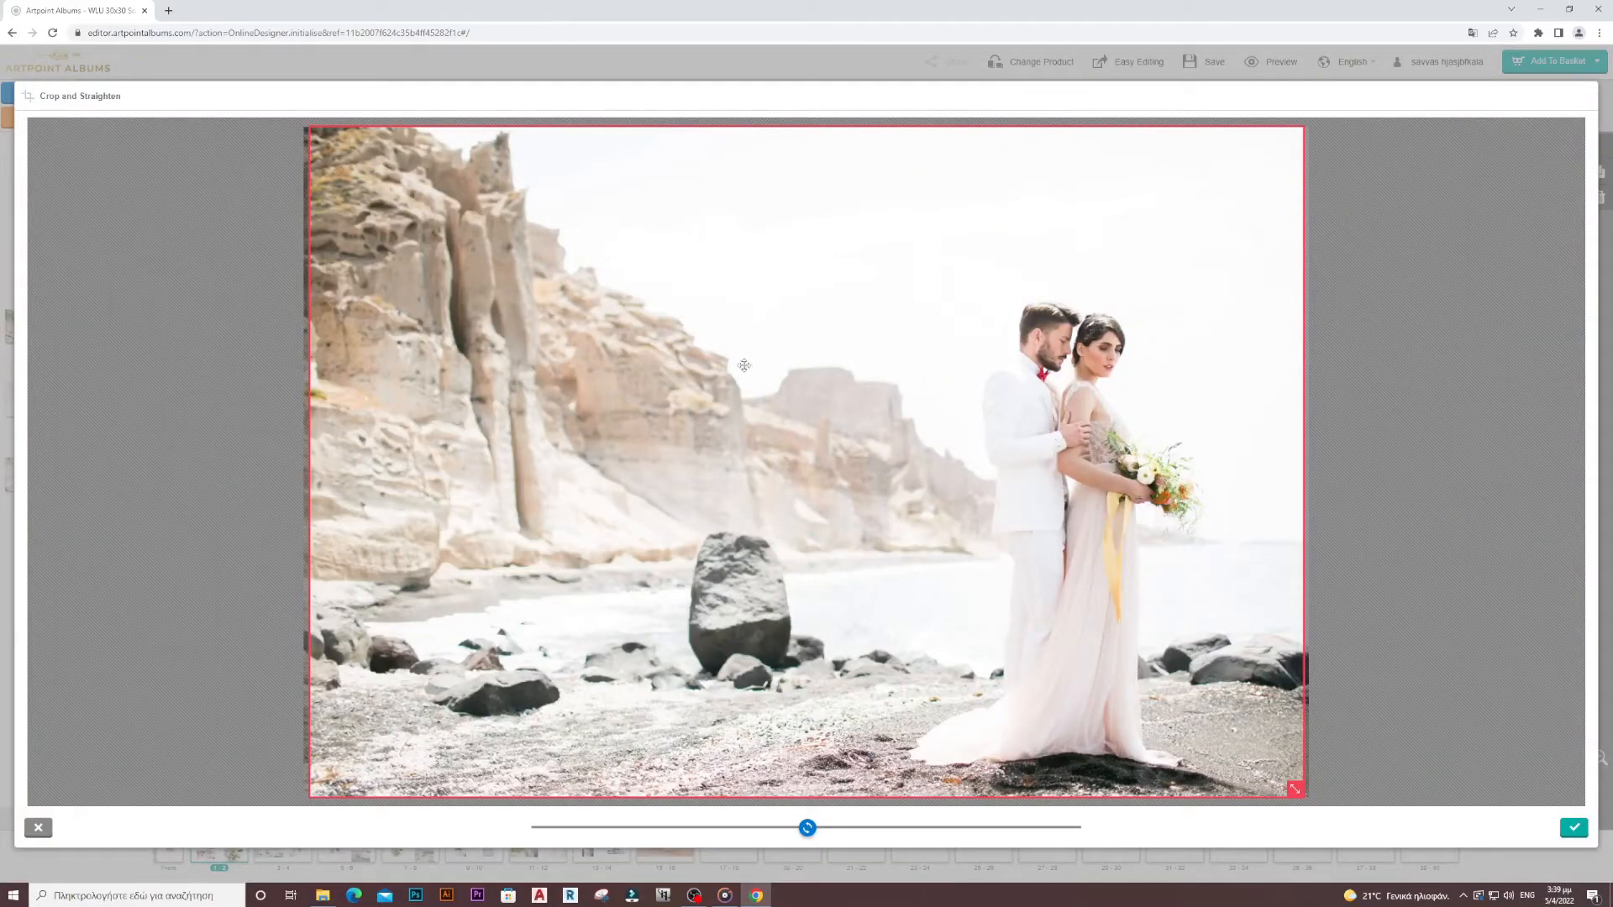
{"action": "left_click", "coordinate": [1575, 829]}
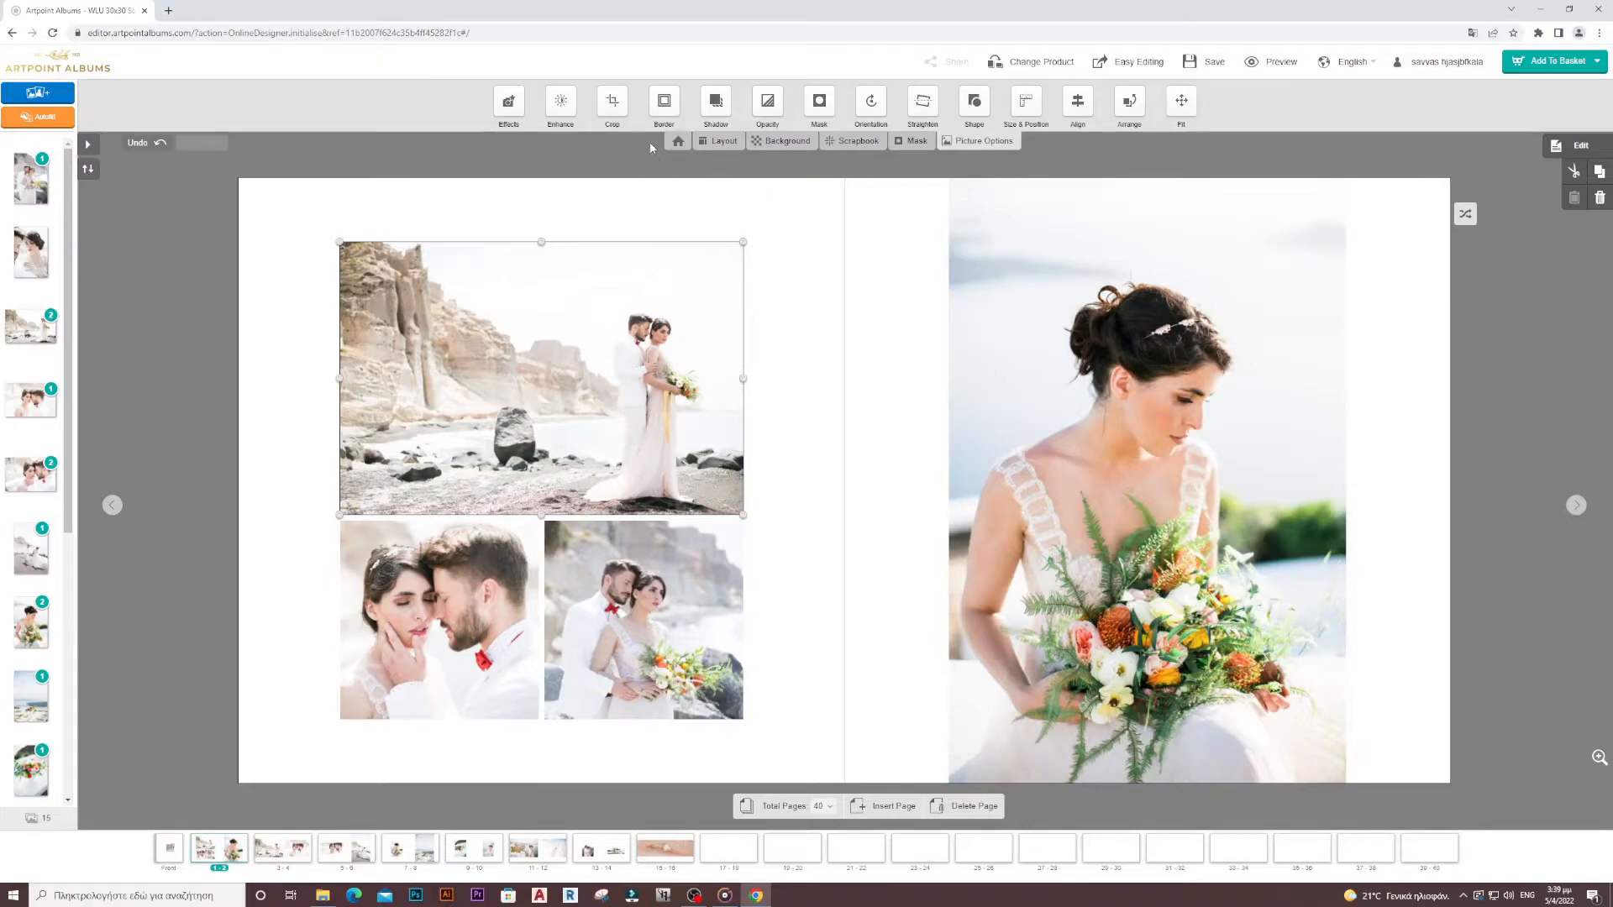
- Add a mustard-yellow border to the large beach photo with border size 5.5 and corner size 100
{"action": "left_click", "coordinate": [664, 103]}
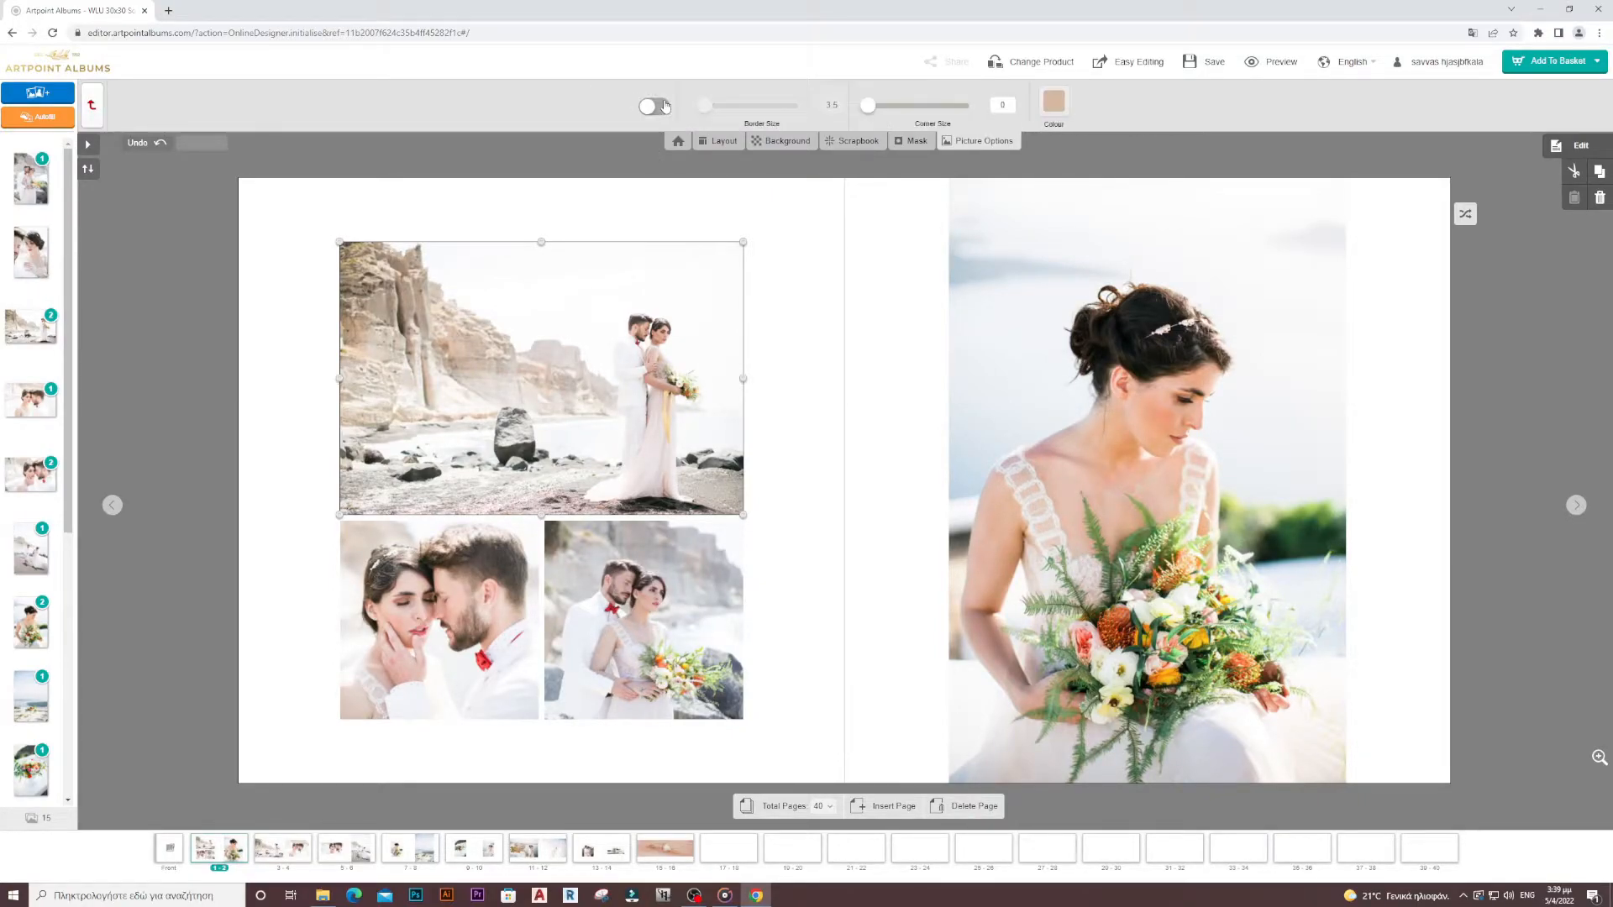
{"action": "left_click", "coordinate": [664, 107]}
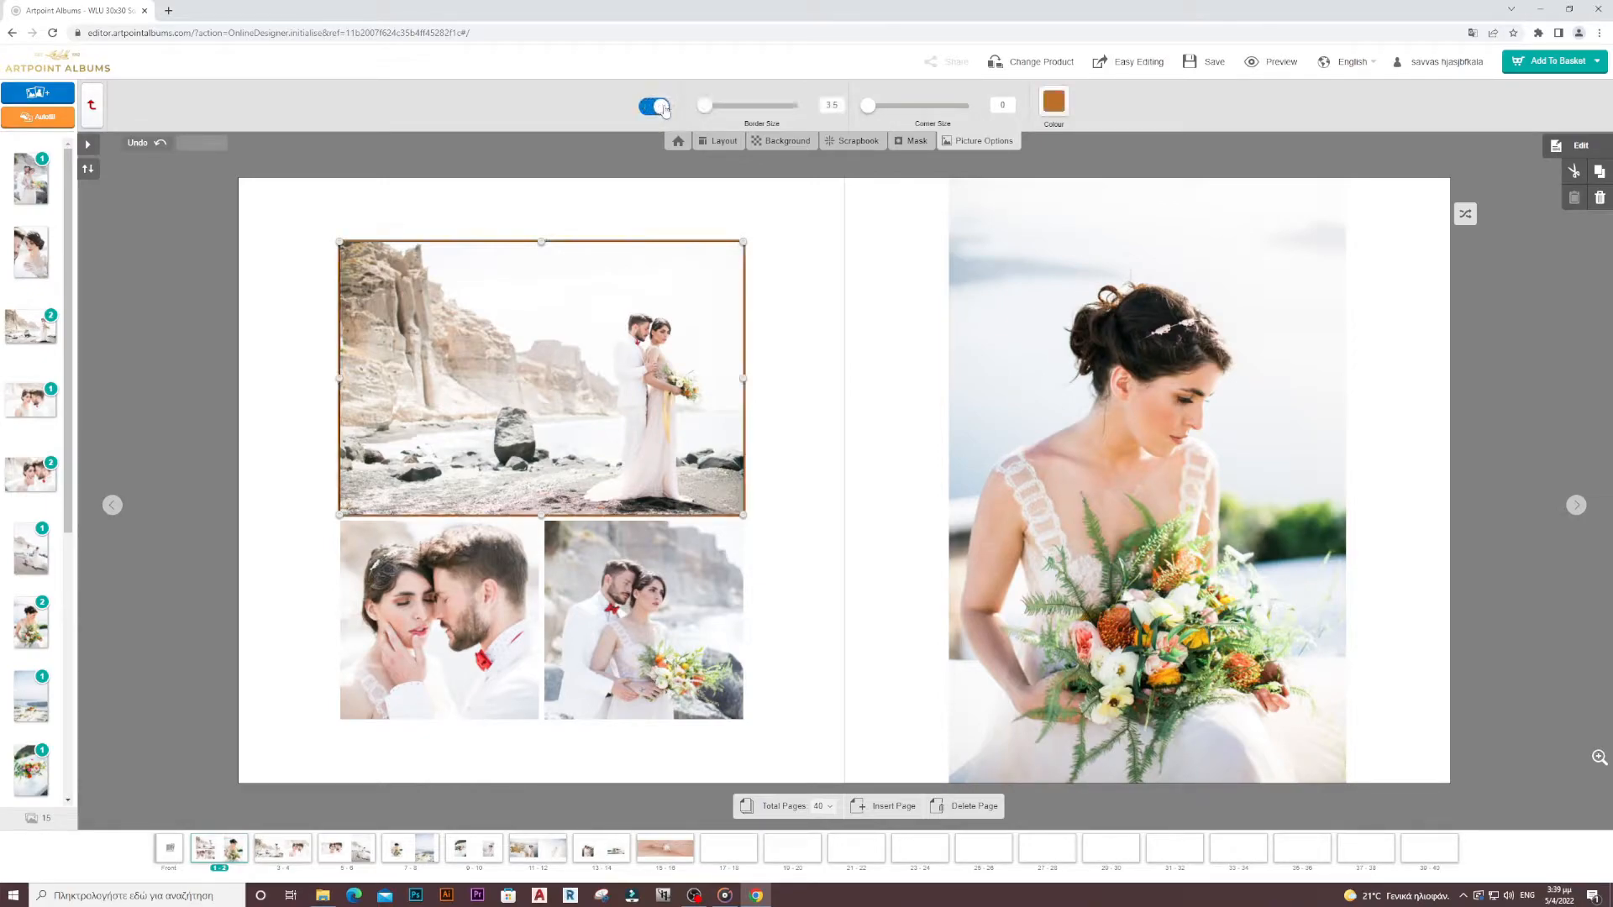
{"action": "mouse_move", "coordinate": [705, 106]}
{"action": "left_mouse_down"}
{"action": "mouse_move", "coordinate": [738, 106]}
{"action": "mouse_move", "coordinate": [710, 107]}
{"action": "left_mouse_up"}
{"action": "left_click_drag", "start_coordinate": [870, 106], "coordinate": [998, 108]}
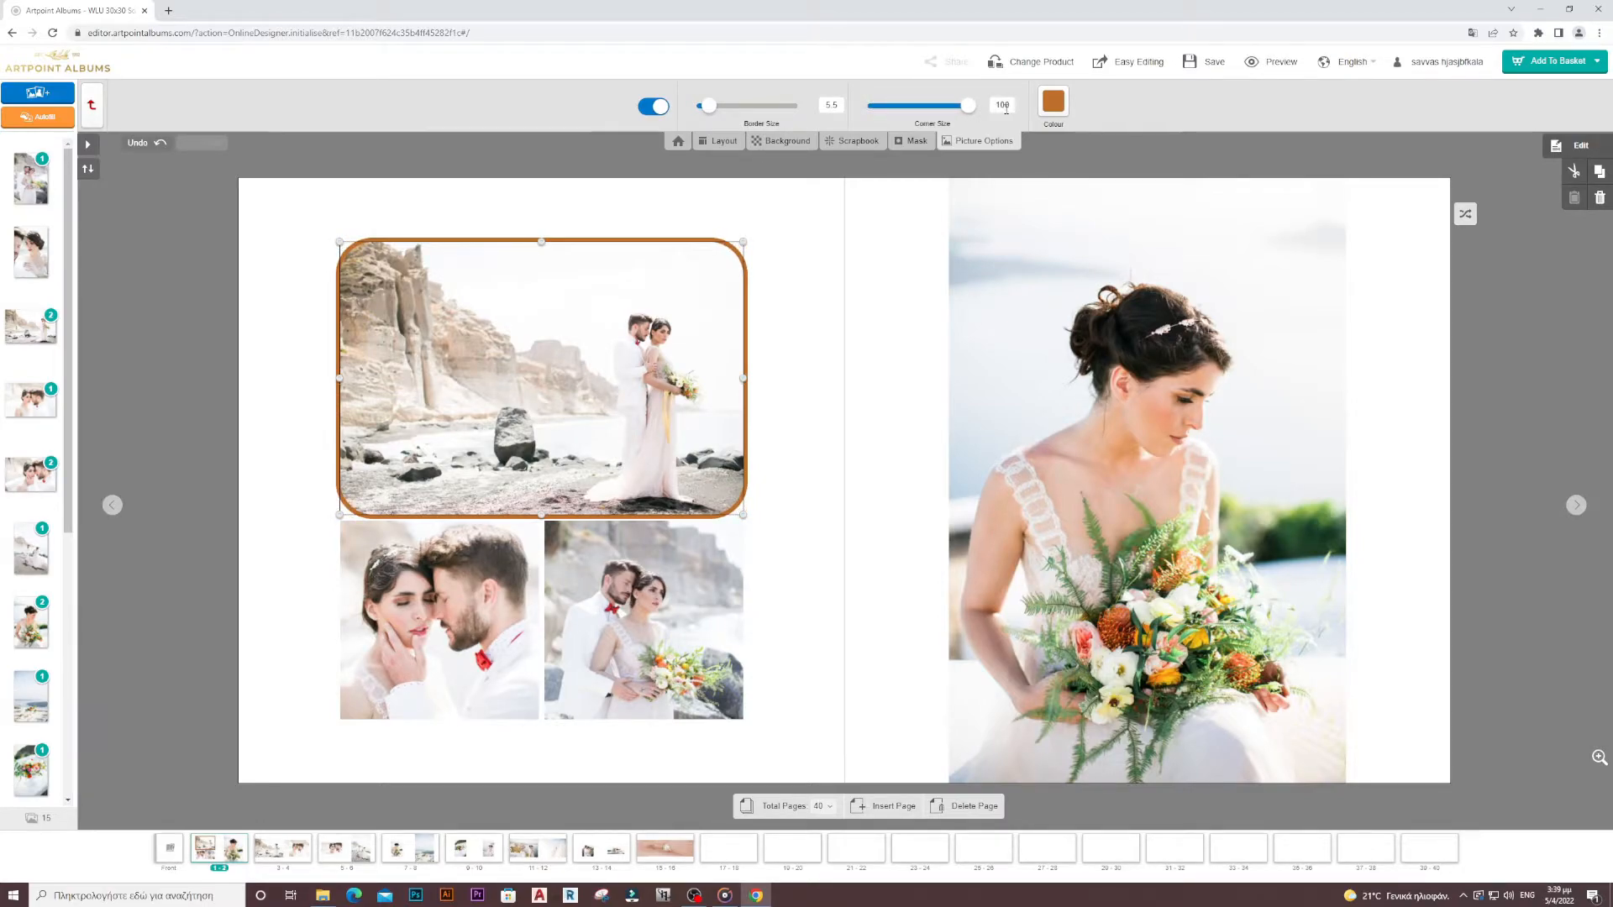
{"action": "left_click", "coordinate": [1055, 109]}
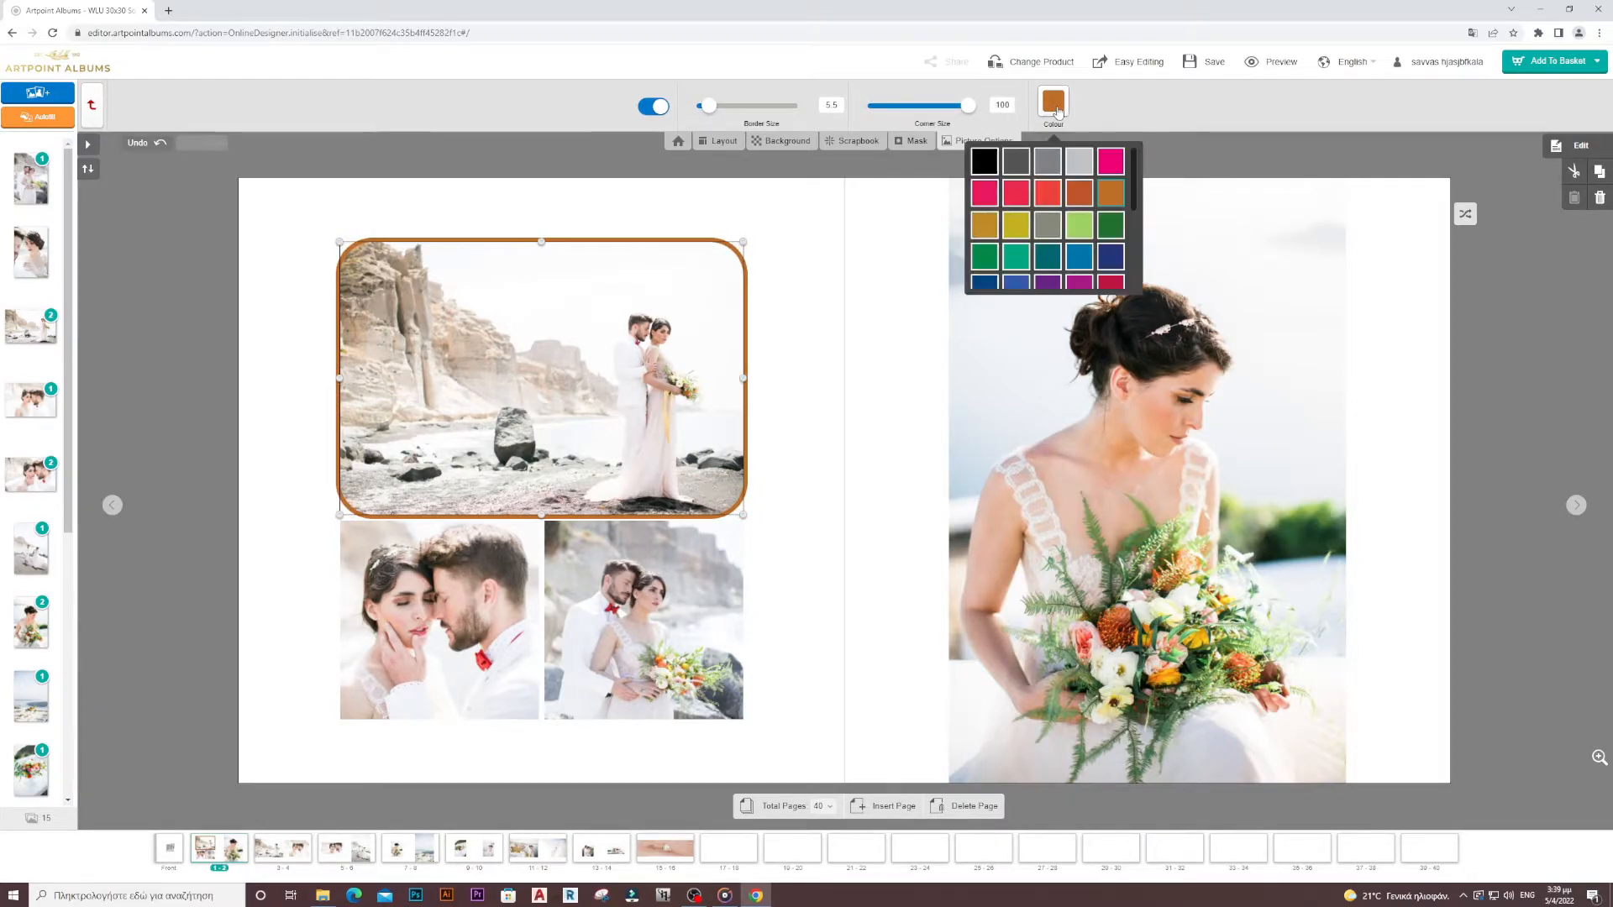
{"action": "left_click", "coordinate": [1015, 227]}
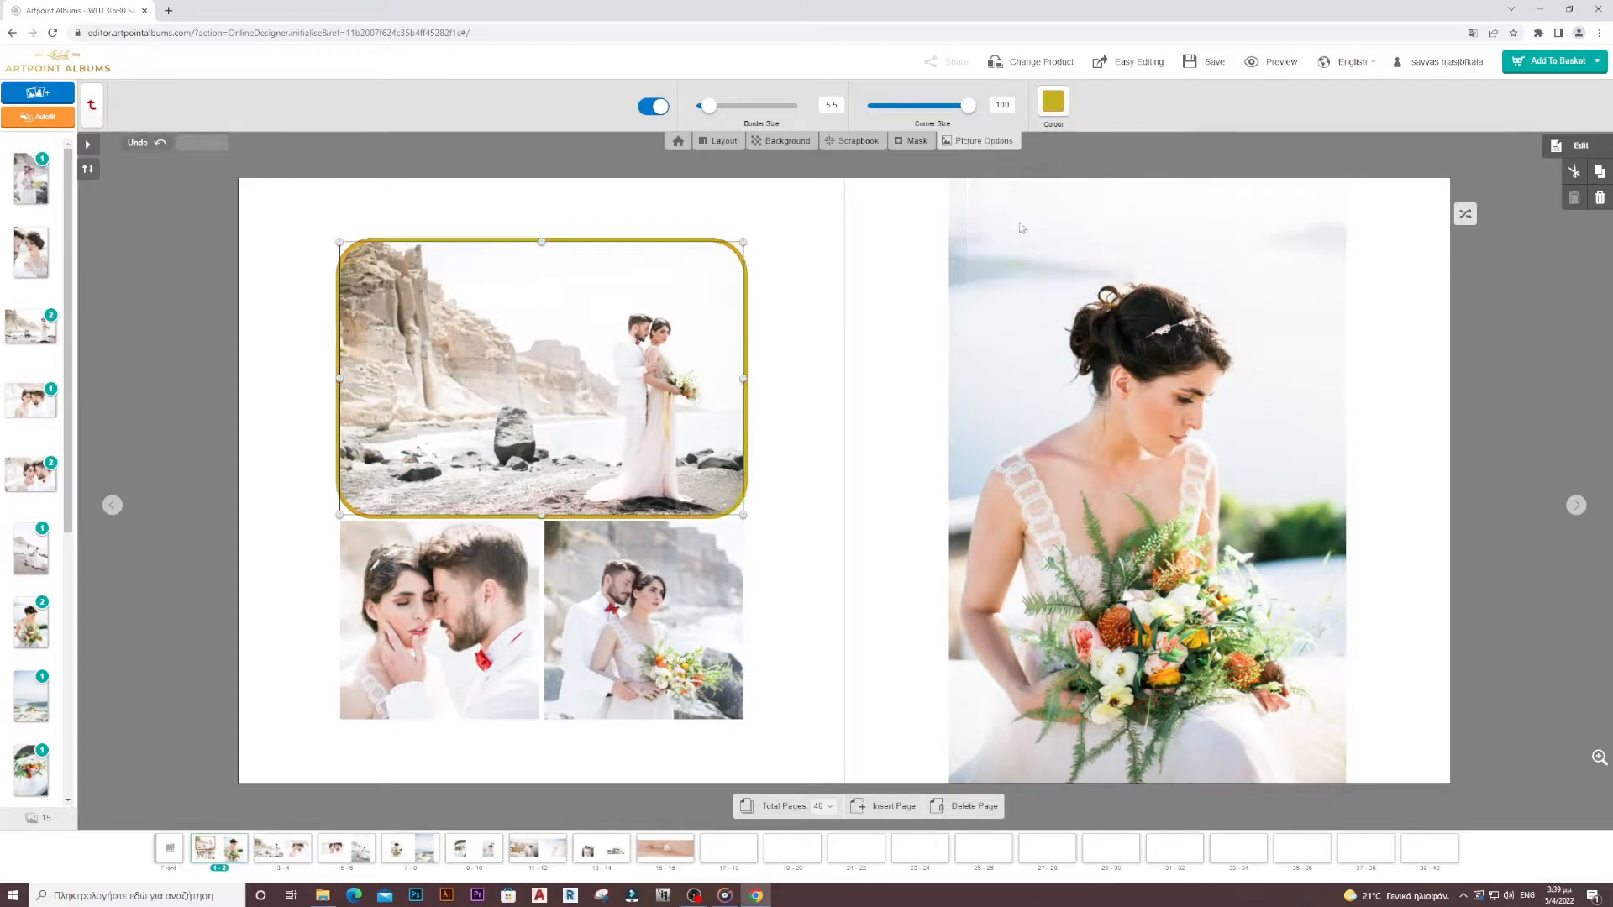
{"action": "left_click", "coordinate": [983, 145]}
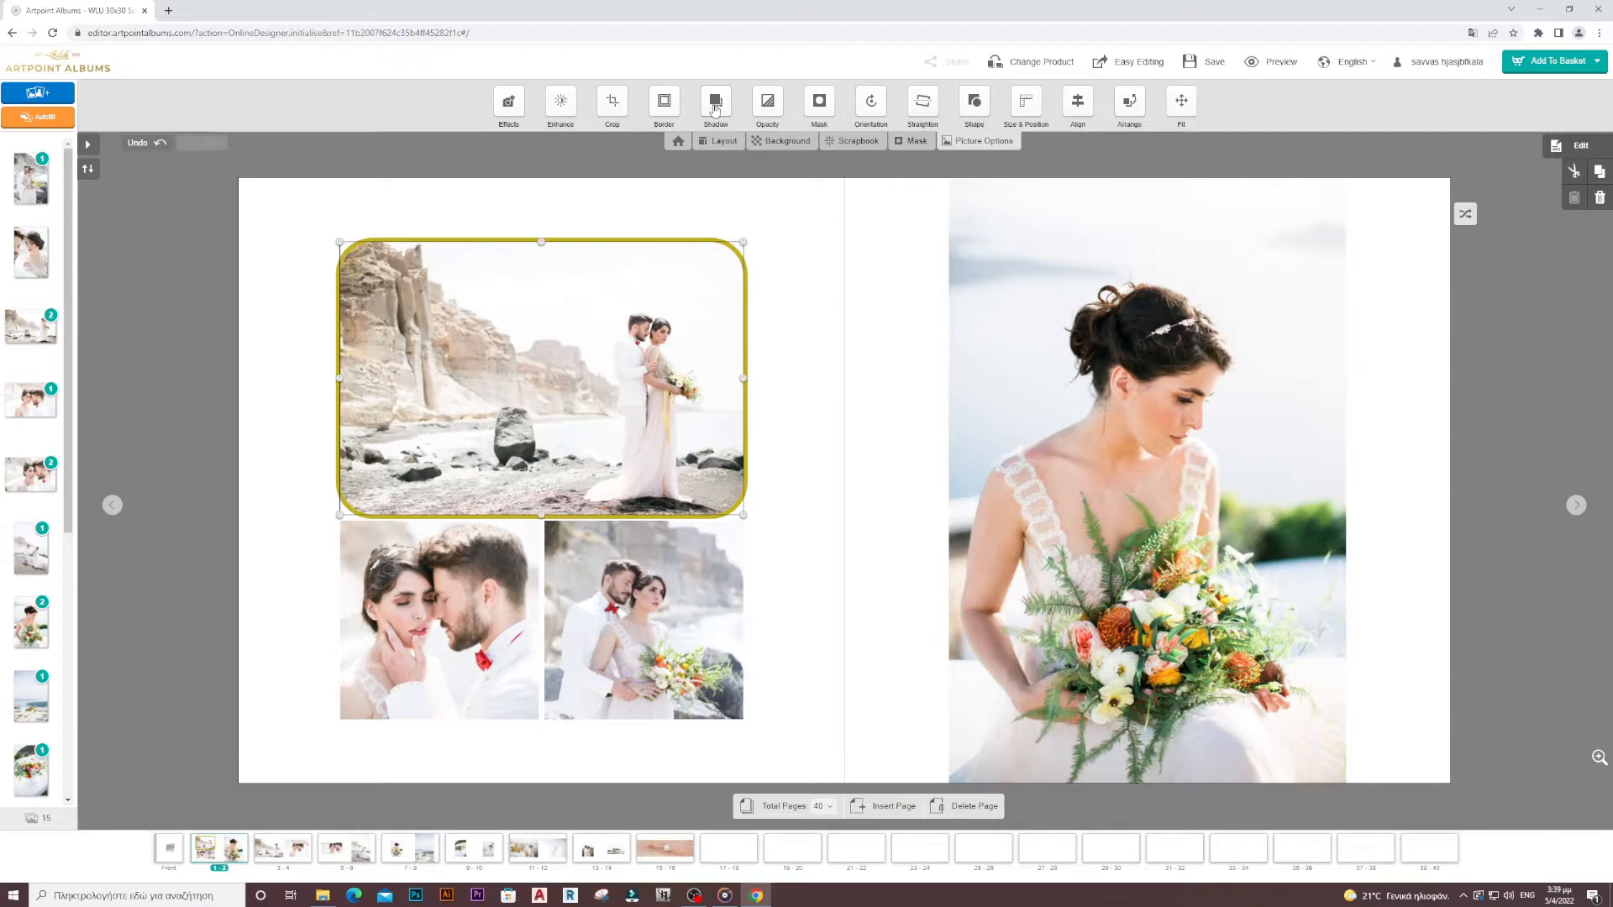
- Add a mustard-yellow drop shadow of size 1 to the large beach photo
{"action": "left_click", "coordinate": [715, 105]}
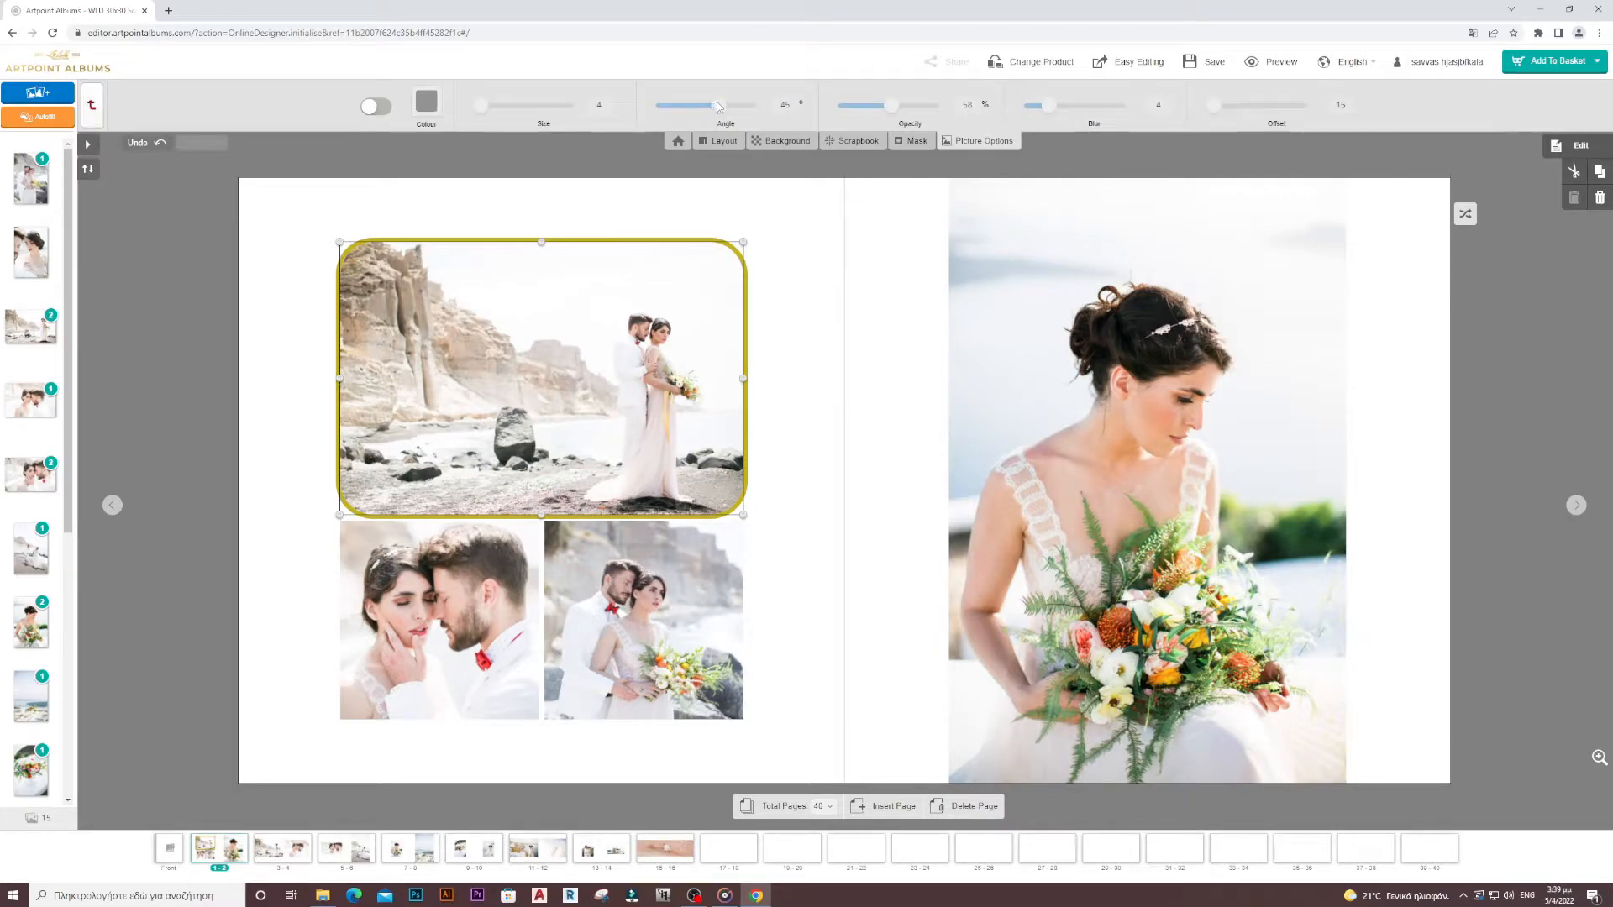
{"action": "left_click", "coordinate": [377, 106]}
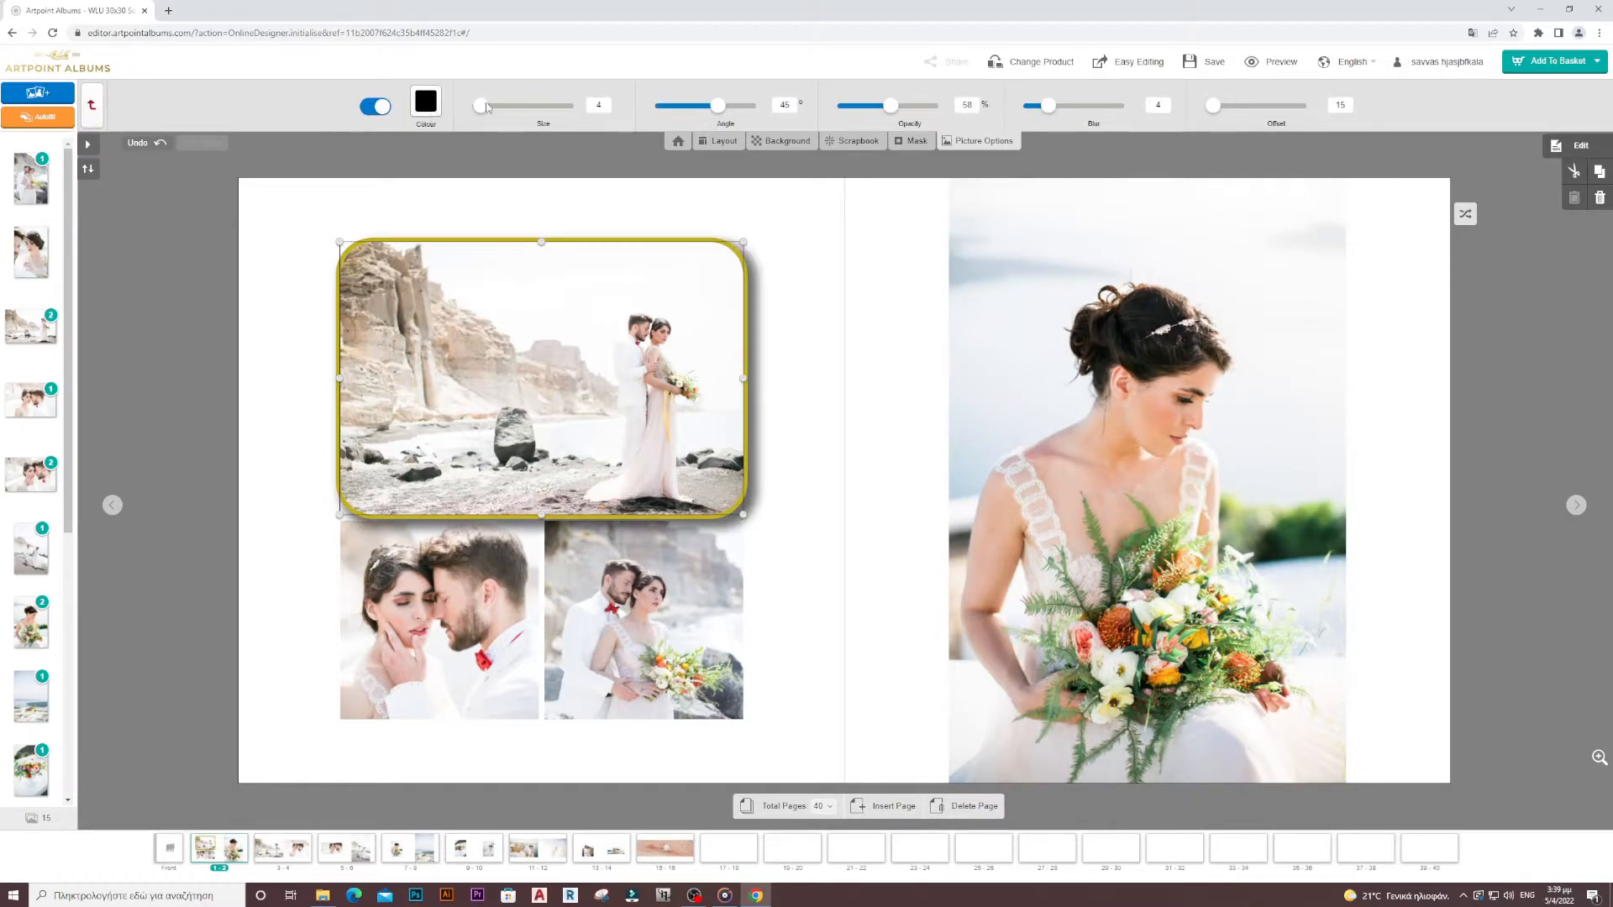
{"action": "left_click", "coordinate": [425, 102]}
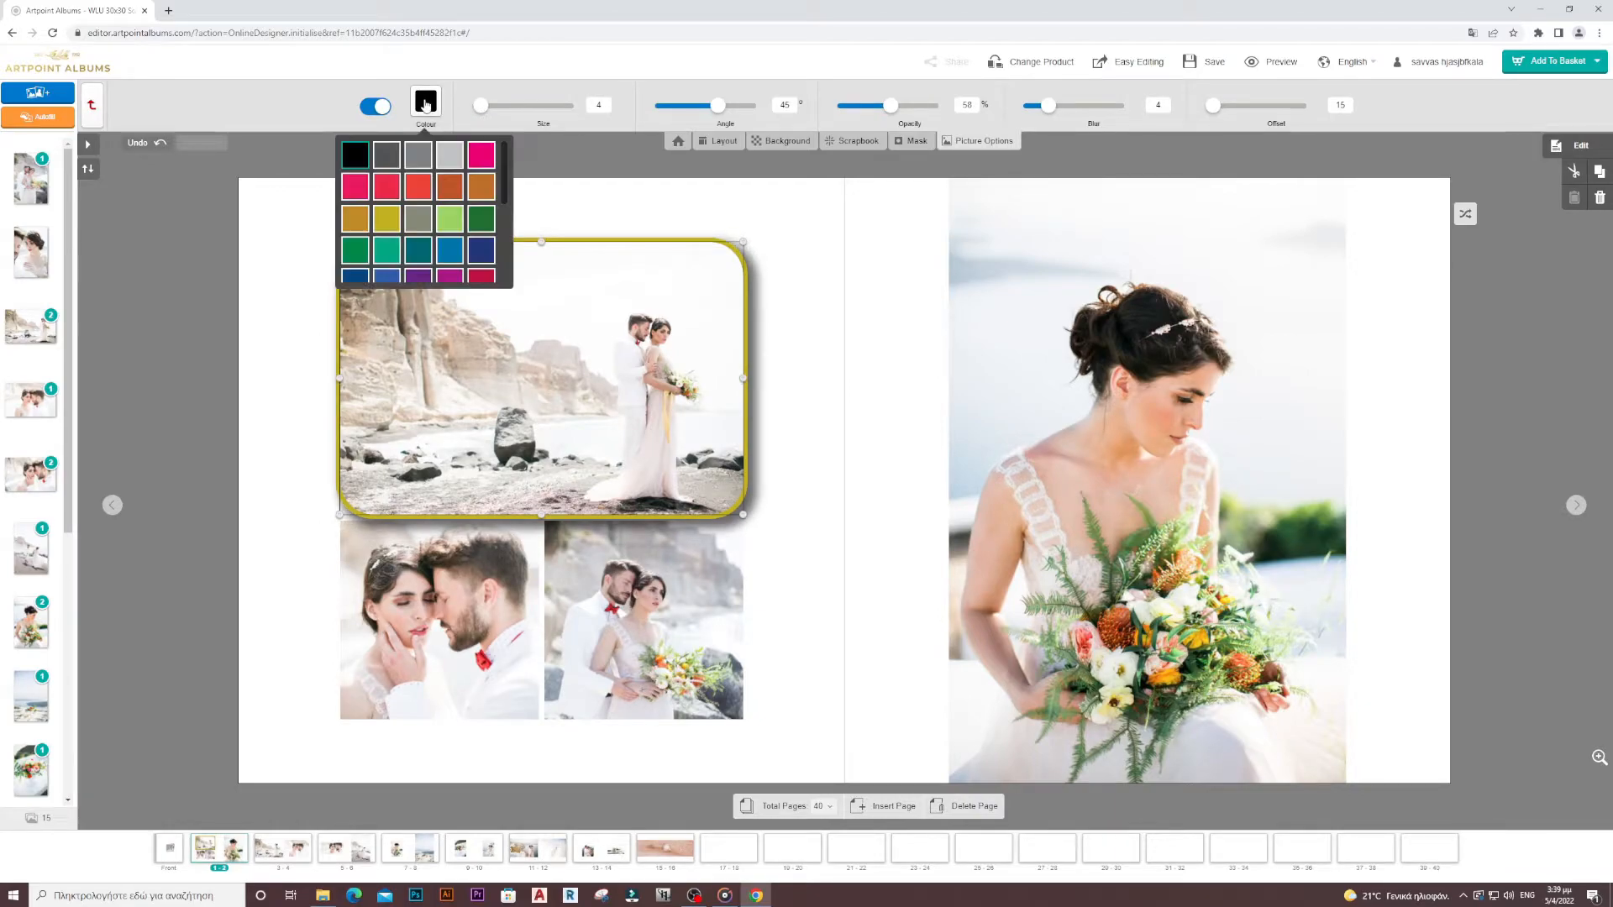
{"action": "left_click", "coordinate": [392, 222]}
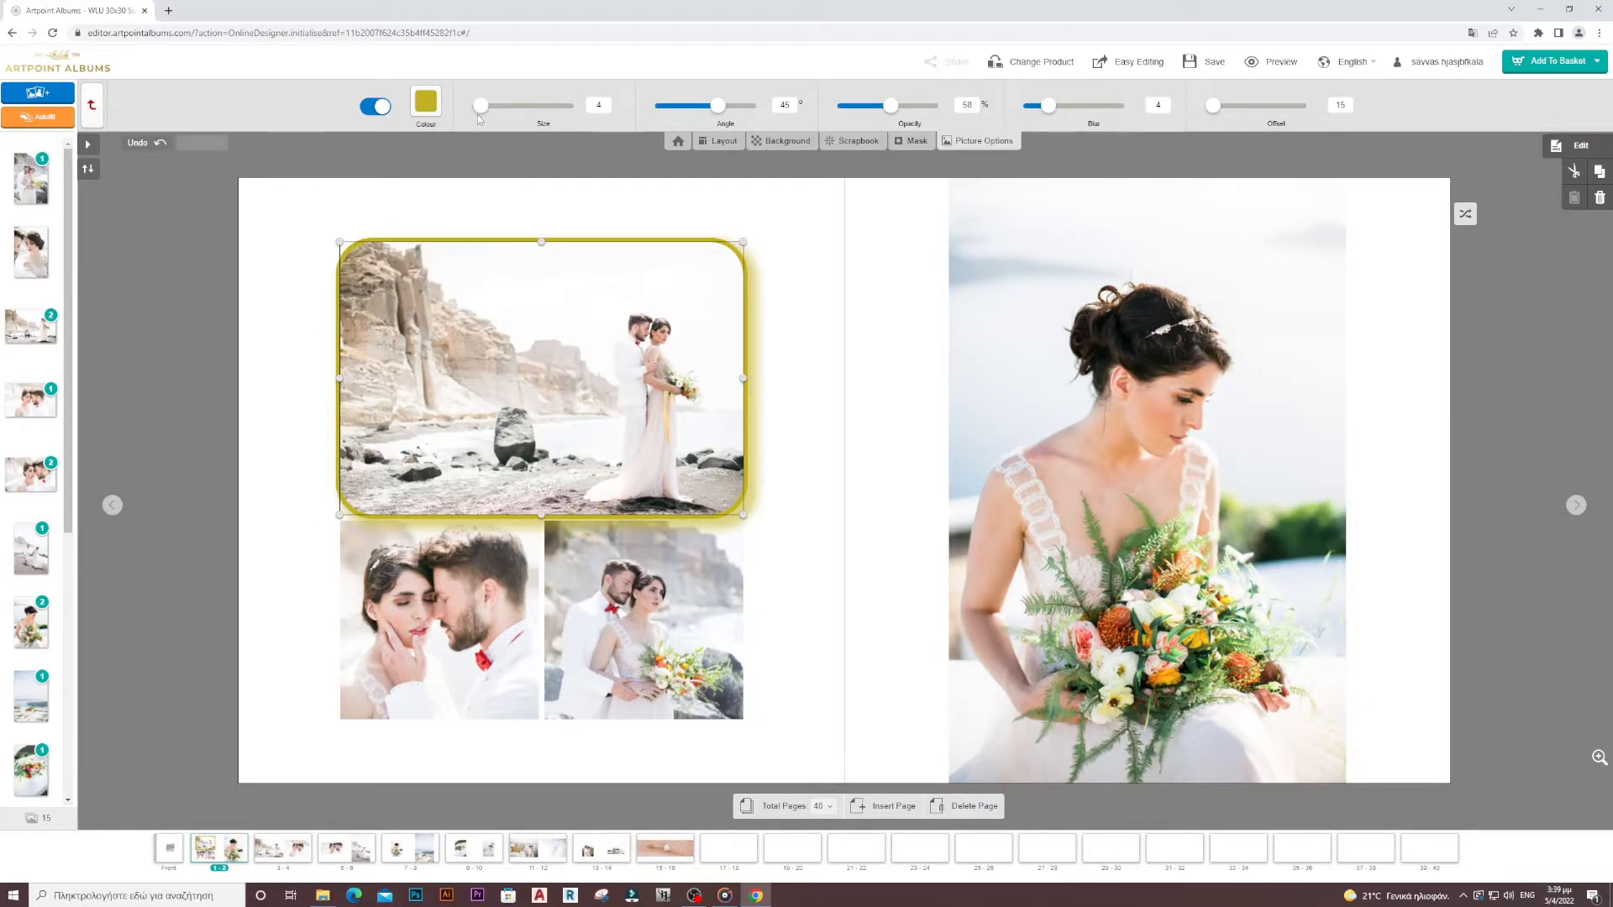
{"action": "left_click_drag", "start_coordinate": [480, 106], "coordinate": [476, 107]}
{"action": "left_click", "coordinate": [976, 143]}
- Lower the large beach photo's opacity to about 96%
{"action": "left_click", "coordinate": [768, 104]}
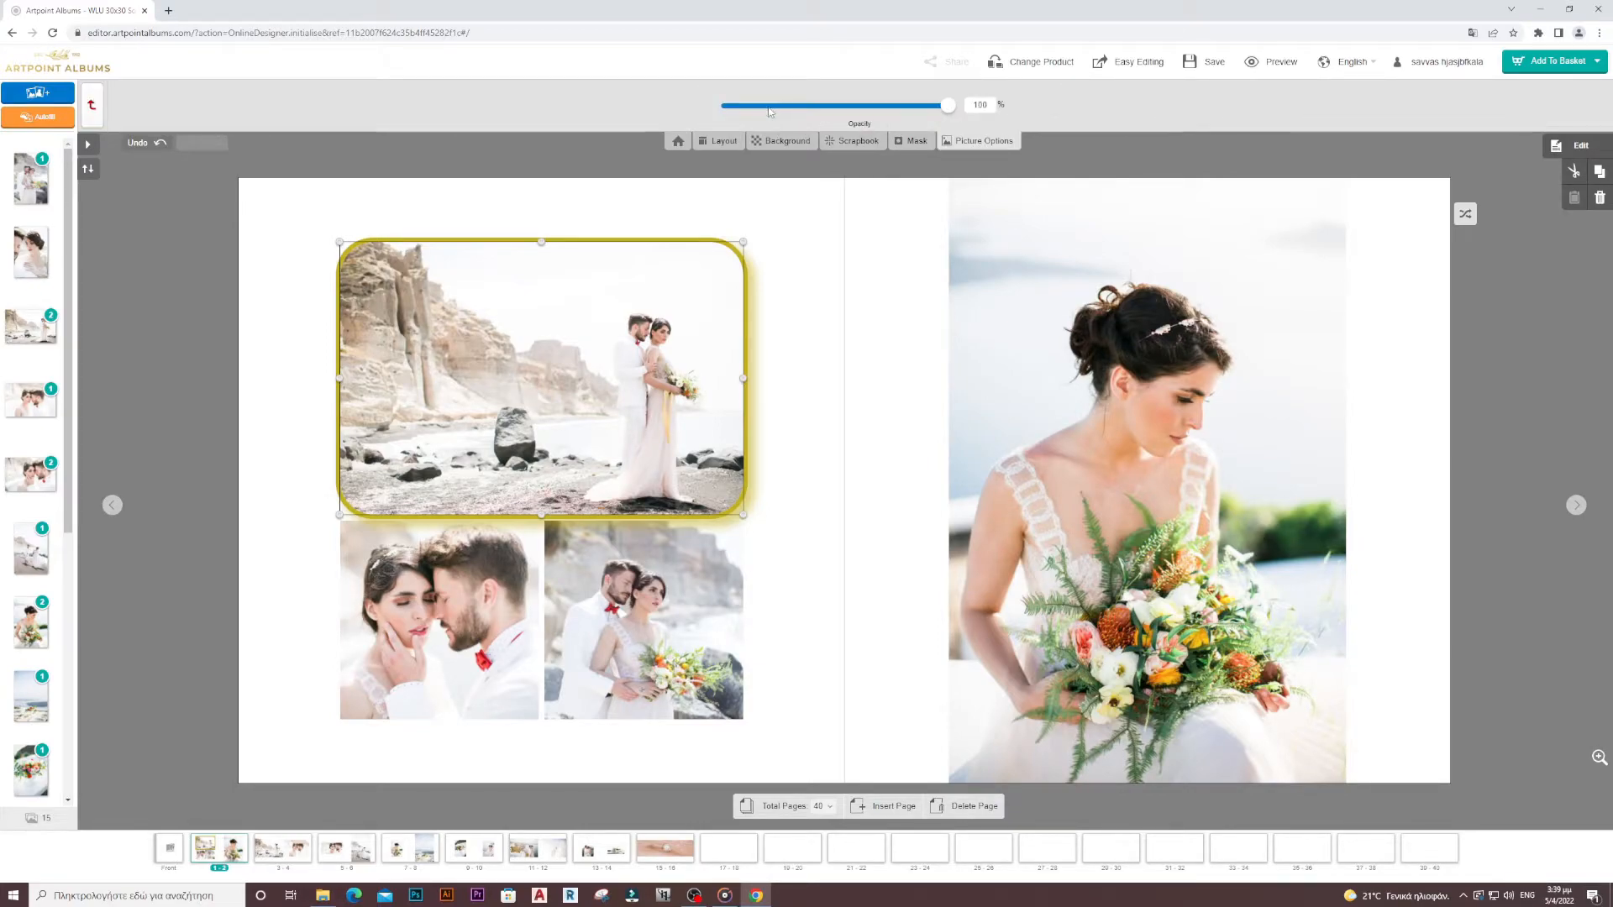
{"action": "mouse_move", "coordinate": [948, 109]}
{"action": "left_mouse_down"}
{"action": "mouse_move", "coordinate": [740, 124]}
{"action": "mouse_move", "coordinate": [947, 106]}
{"action": "left_mouse_up"}
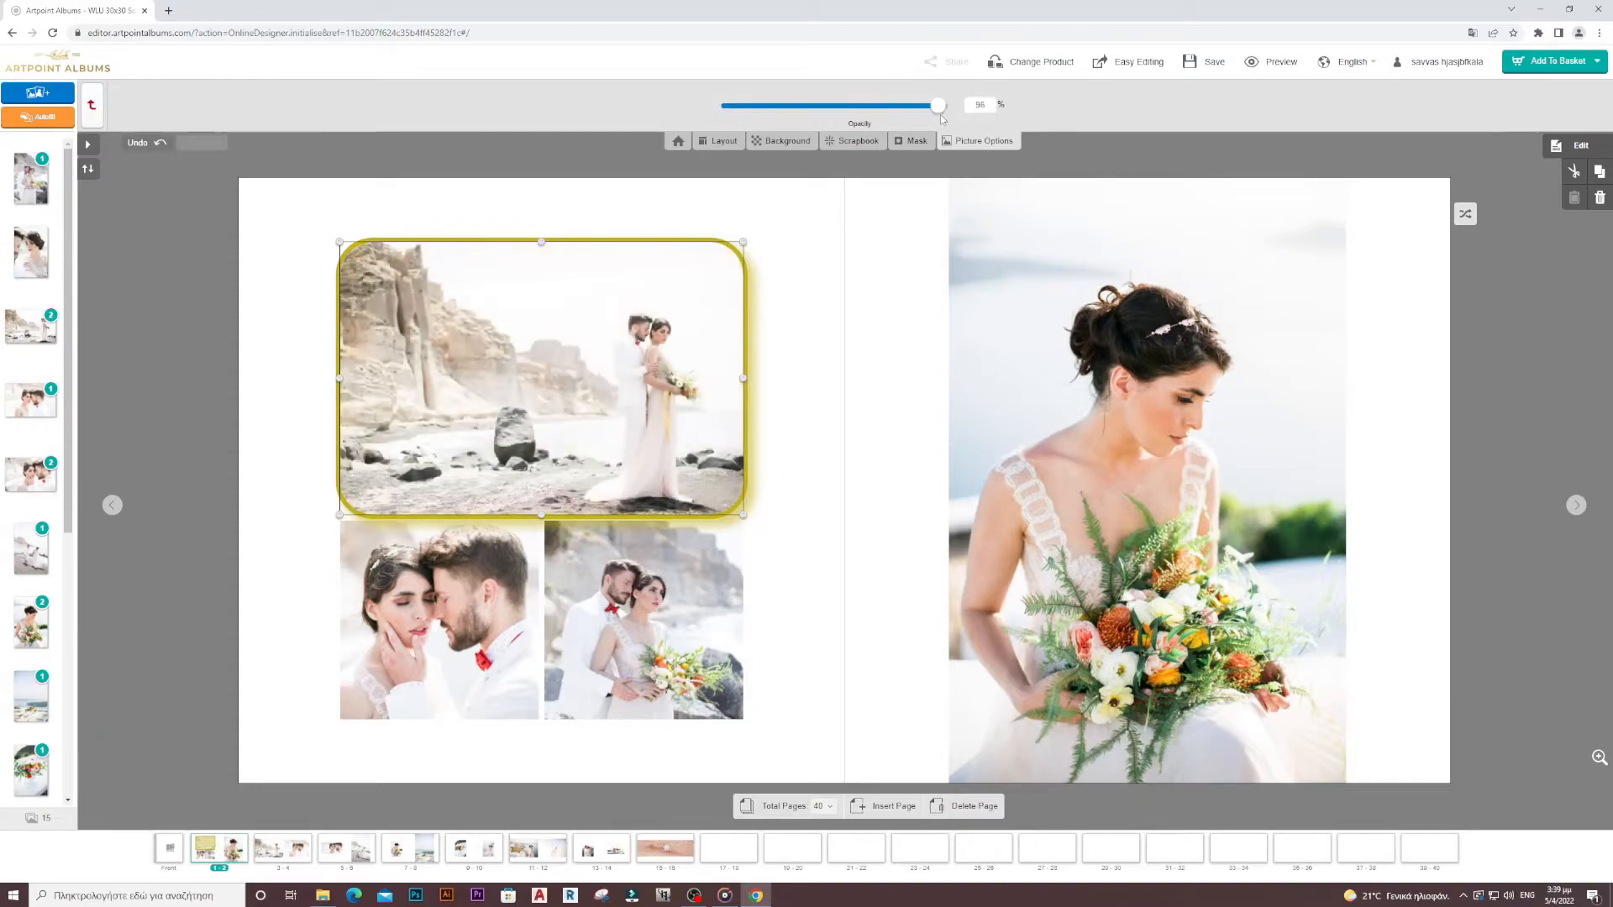
{"action": "left_click", "coordinate": [981, 143]}
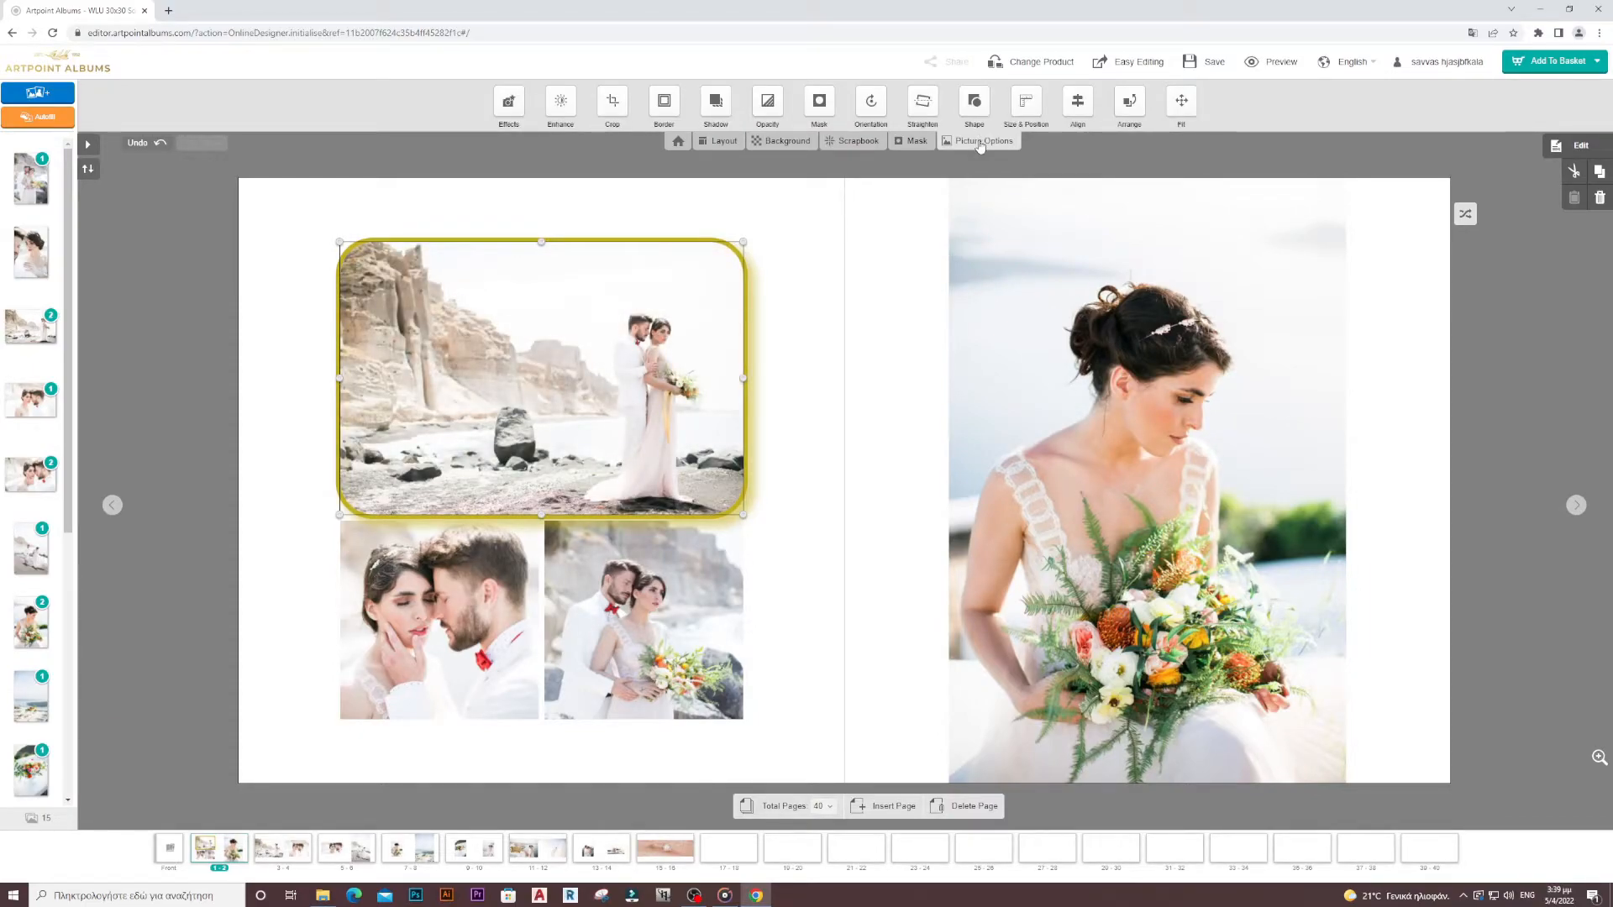
- Apply a mask with soft, brushed edges to the large beach photo
{"action": "left_click", "coordinate": [819, 102]}
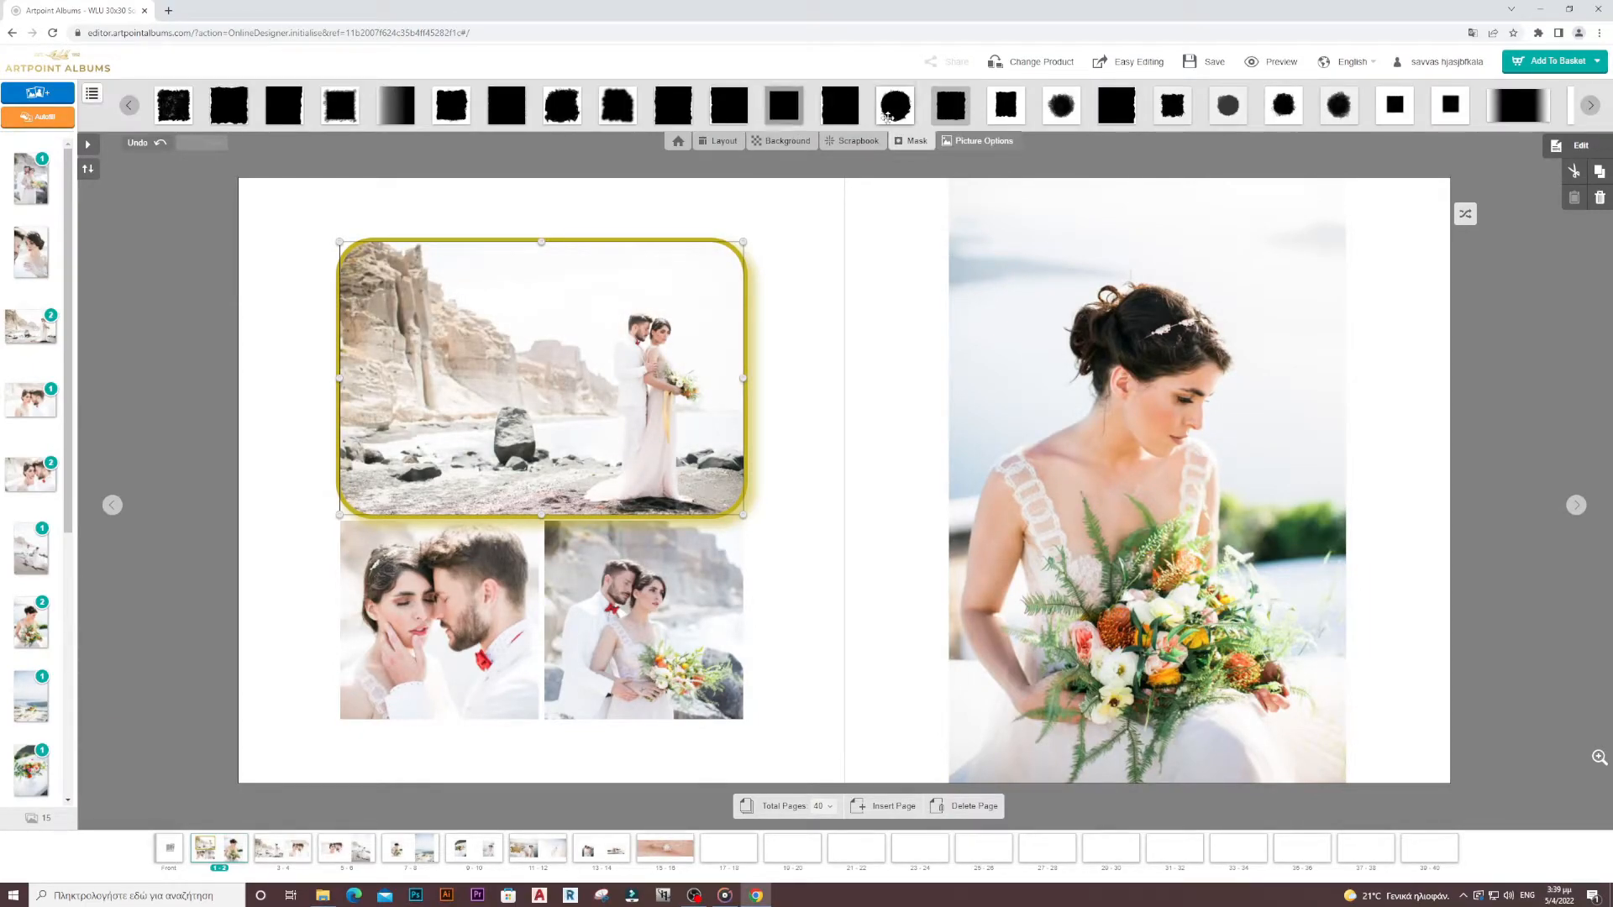
{"action": "mouse_move", "coordinate": [887, 118]}
{"action": "left_mouse_down"}
{"action": "mouse_move", "coordinate": [691, 301]}
{"action": "mouse_move", "coordinate": [591, 357]}
{"action": "left_mouse_up"}
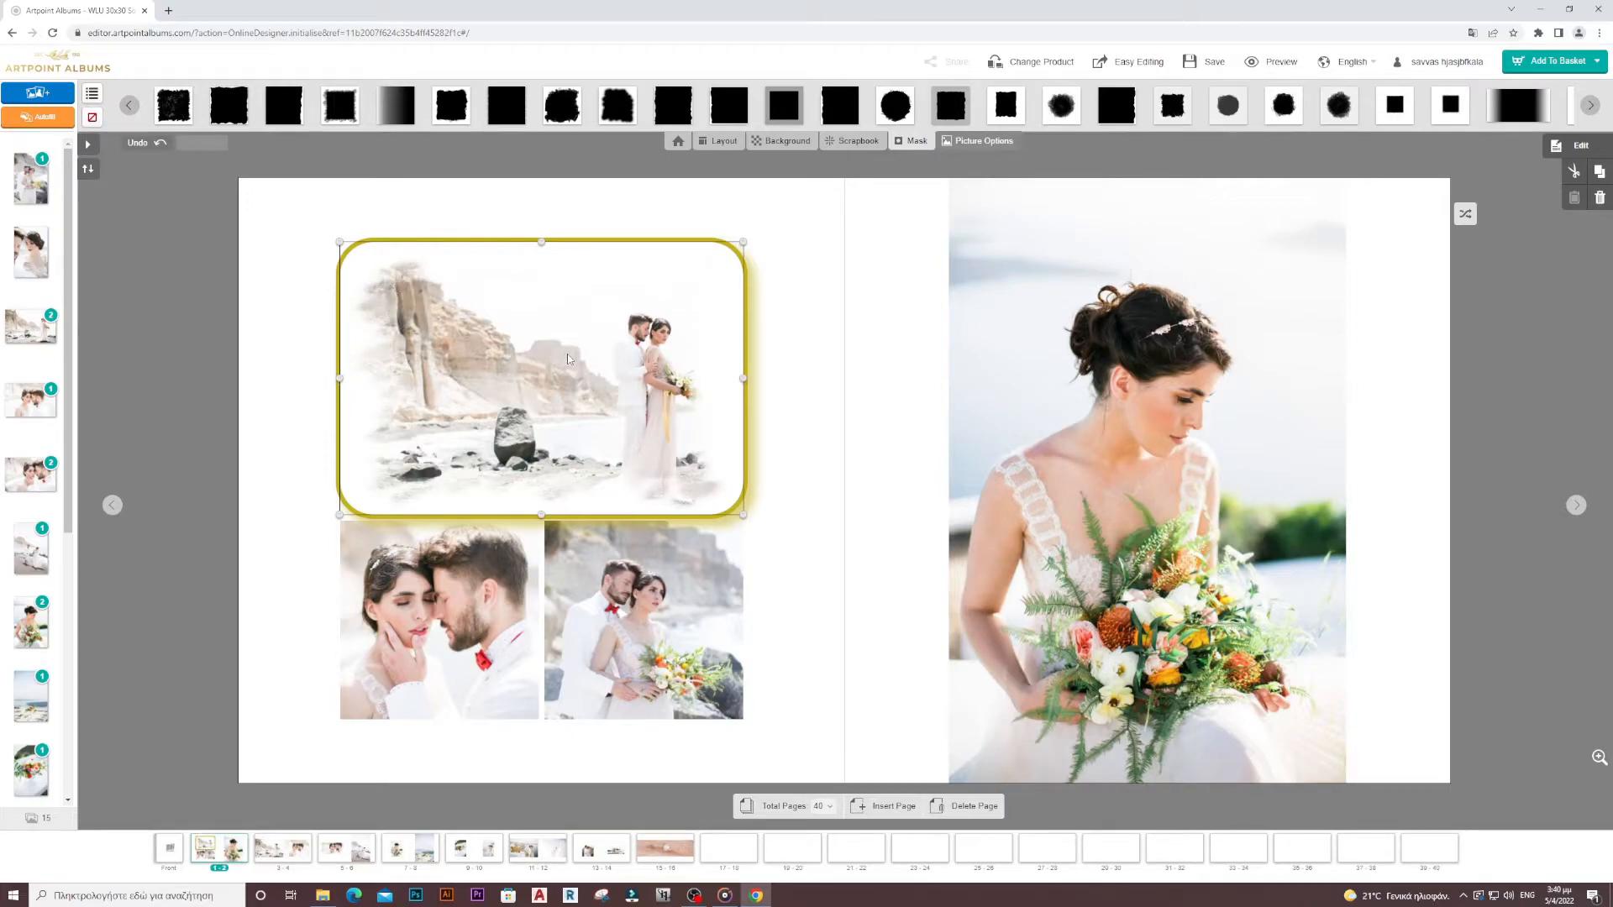
{"action": "left_click", "coordinate": [979, 140]}
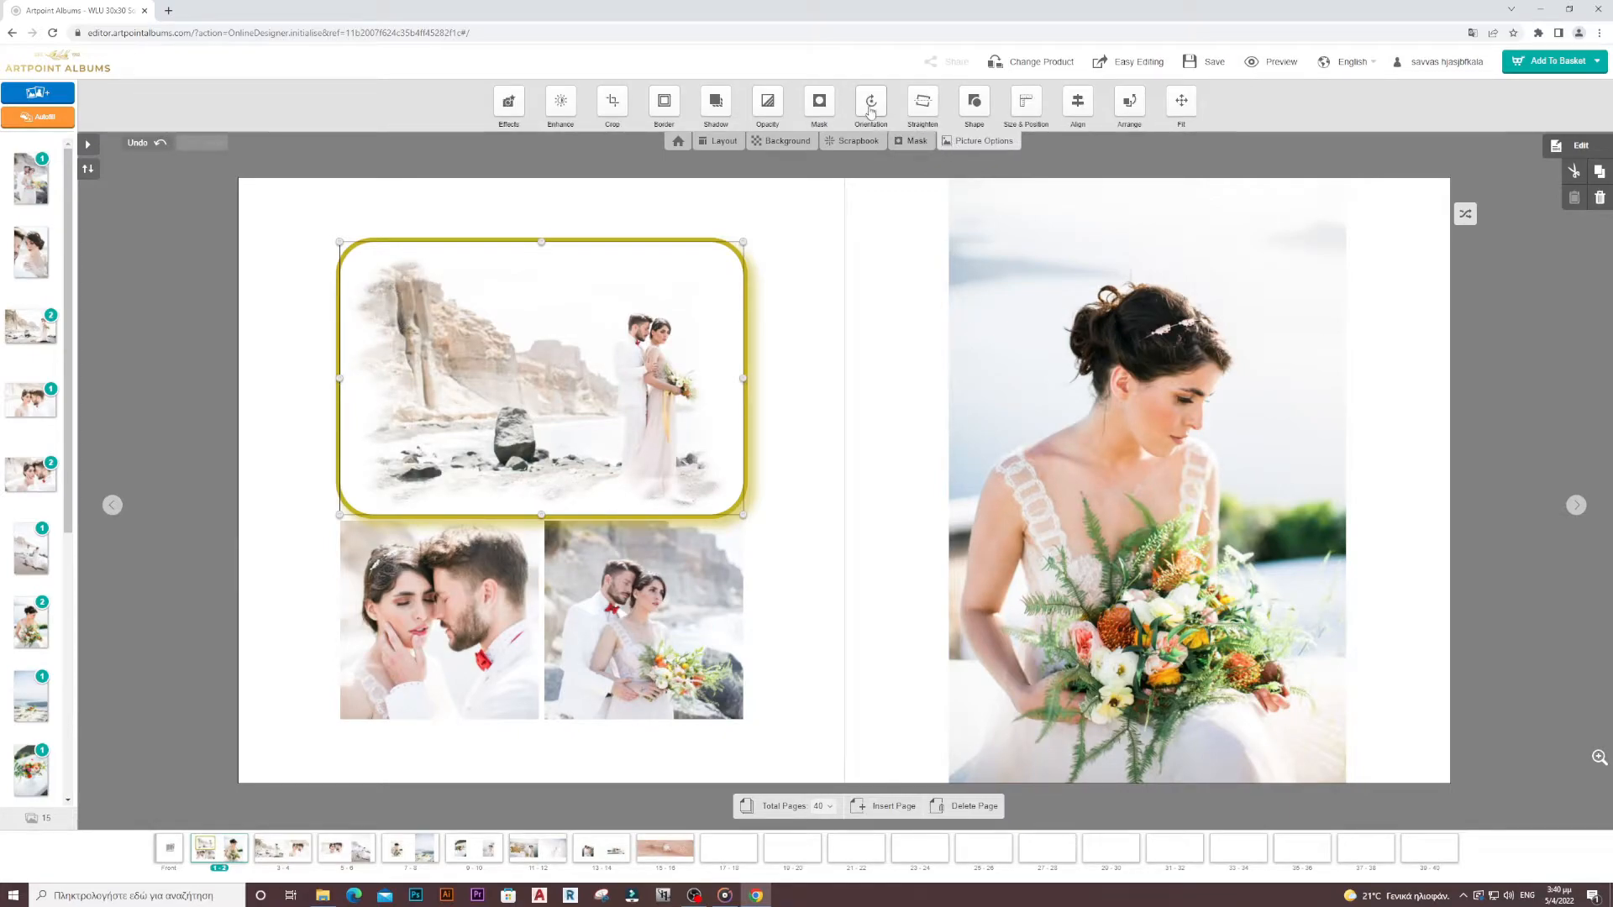
- Try flipping the large beach photo vertically and bring it back upright
{"action": "left_click", "coordinate": [871, 112]}
{"action": "left_click", "coordinate": [624, 105]}
{"action": "left_click", "coordinate": [625, 105]}
{"action": "left_click", "coordinate": [625, 105]}
{"action": "left_click", "coordinate": [625, 105]}
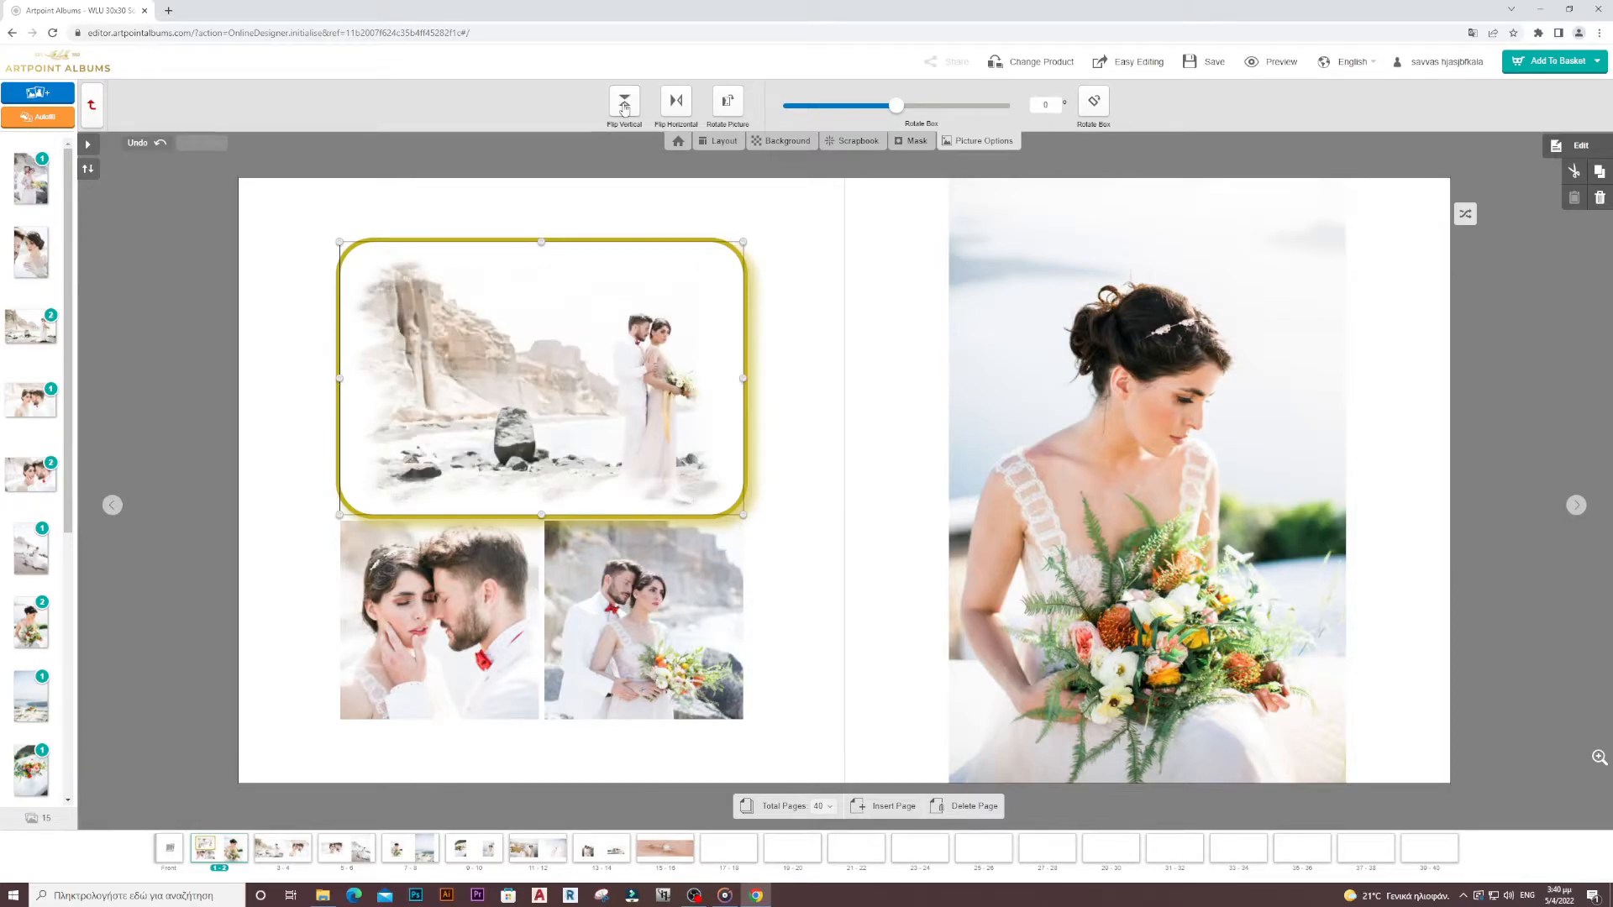
- Try rotating the large beach photo's frame in steps and return it to 0 degrees
{"action": "left_click", "coordinate": [1095, 104]}
{"action": "left_click", "coordinate": [1095, 105]}
{"action": "left_click", "coordinate": [1094, 104]}
{"action": "left_click", "coordinate": [1095, 104]}
{"action": "left_click", "coordinate": [1094, 104]}
{"action": "left_click", "coordinate": [1095, 104]}
{"action": "left_click", "coordinate": [1094, 104]}
{"action": "left_click", "coordinate": [1095, 104]}
{"action": "left_click", "coordinate": [1006, 144]}
- Change the shape of the couple's close-up on page 1 to an oval
{"action": "left_click", "coordinate": [977, 105]}
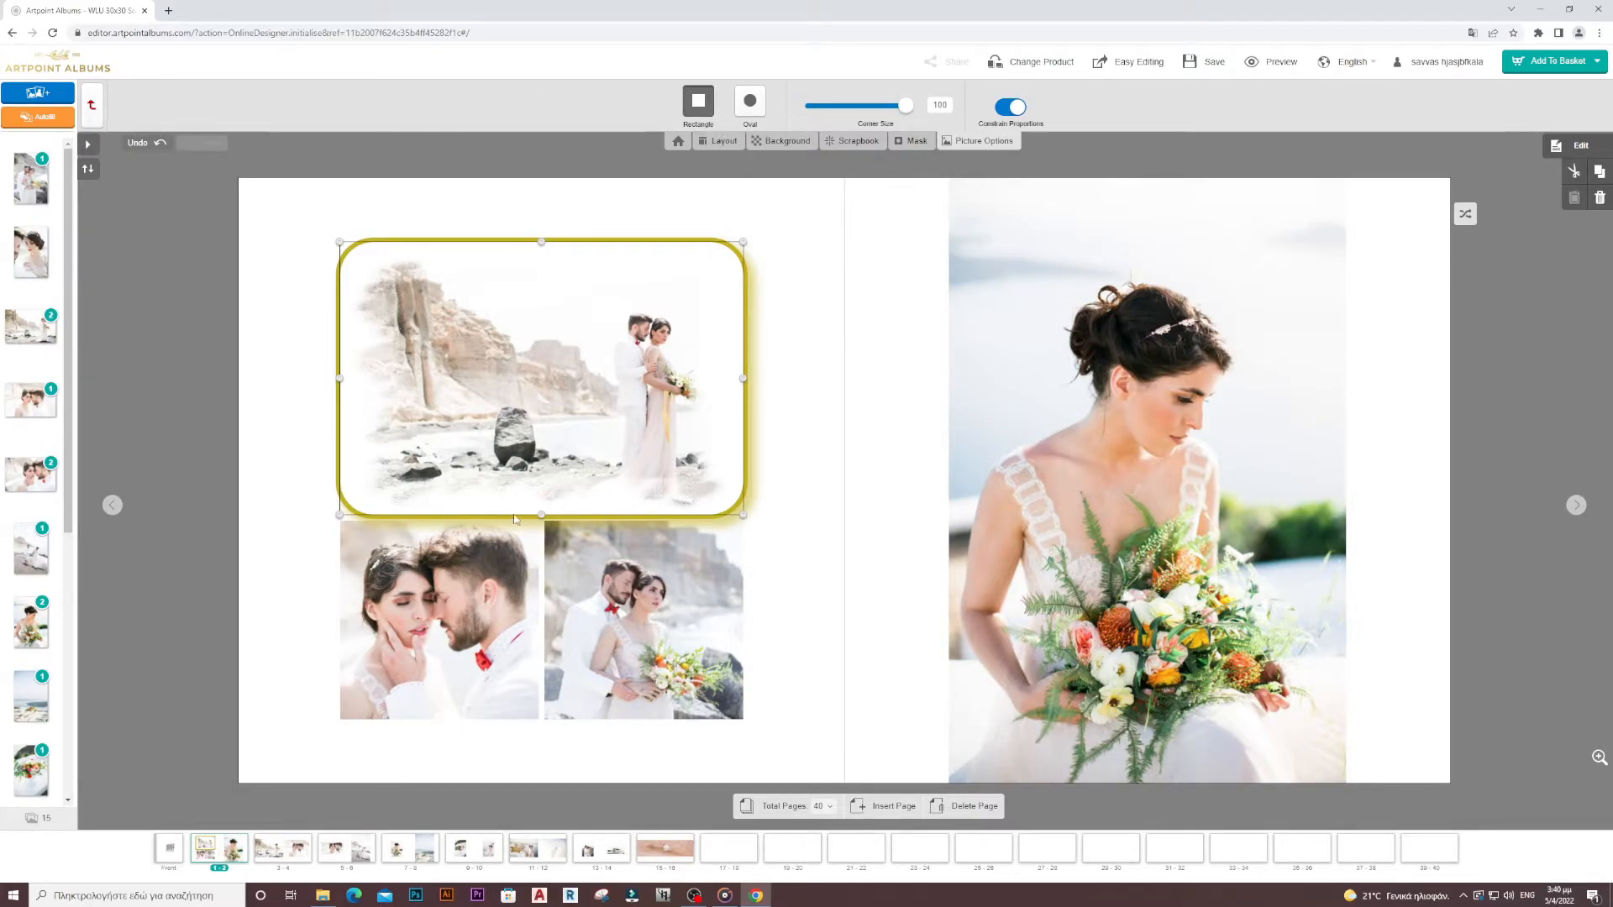
{"action": "left_click", "coordinate": [429, 611]}
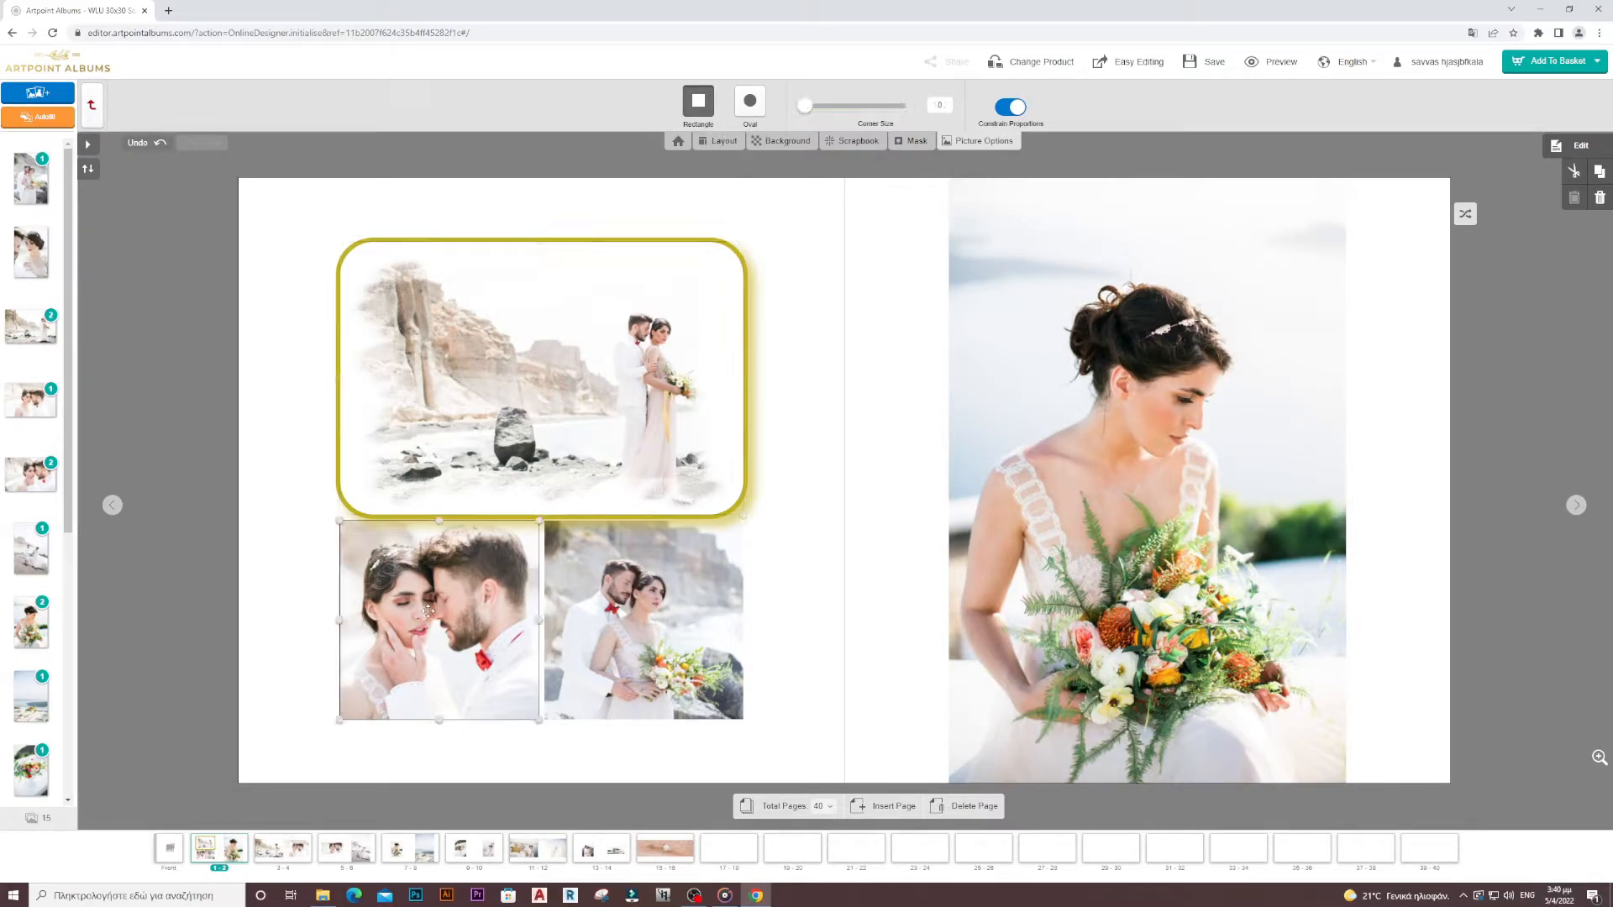
{"action": "left_click", "coordinate": [751, 104]}
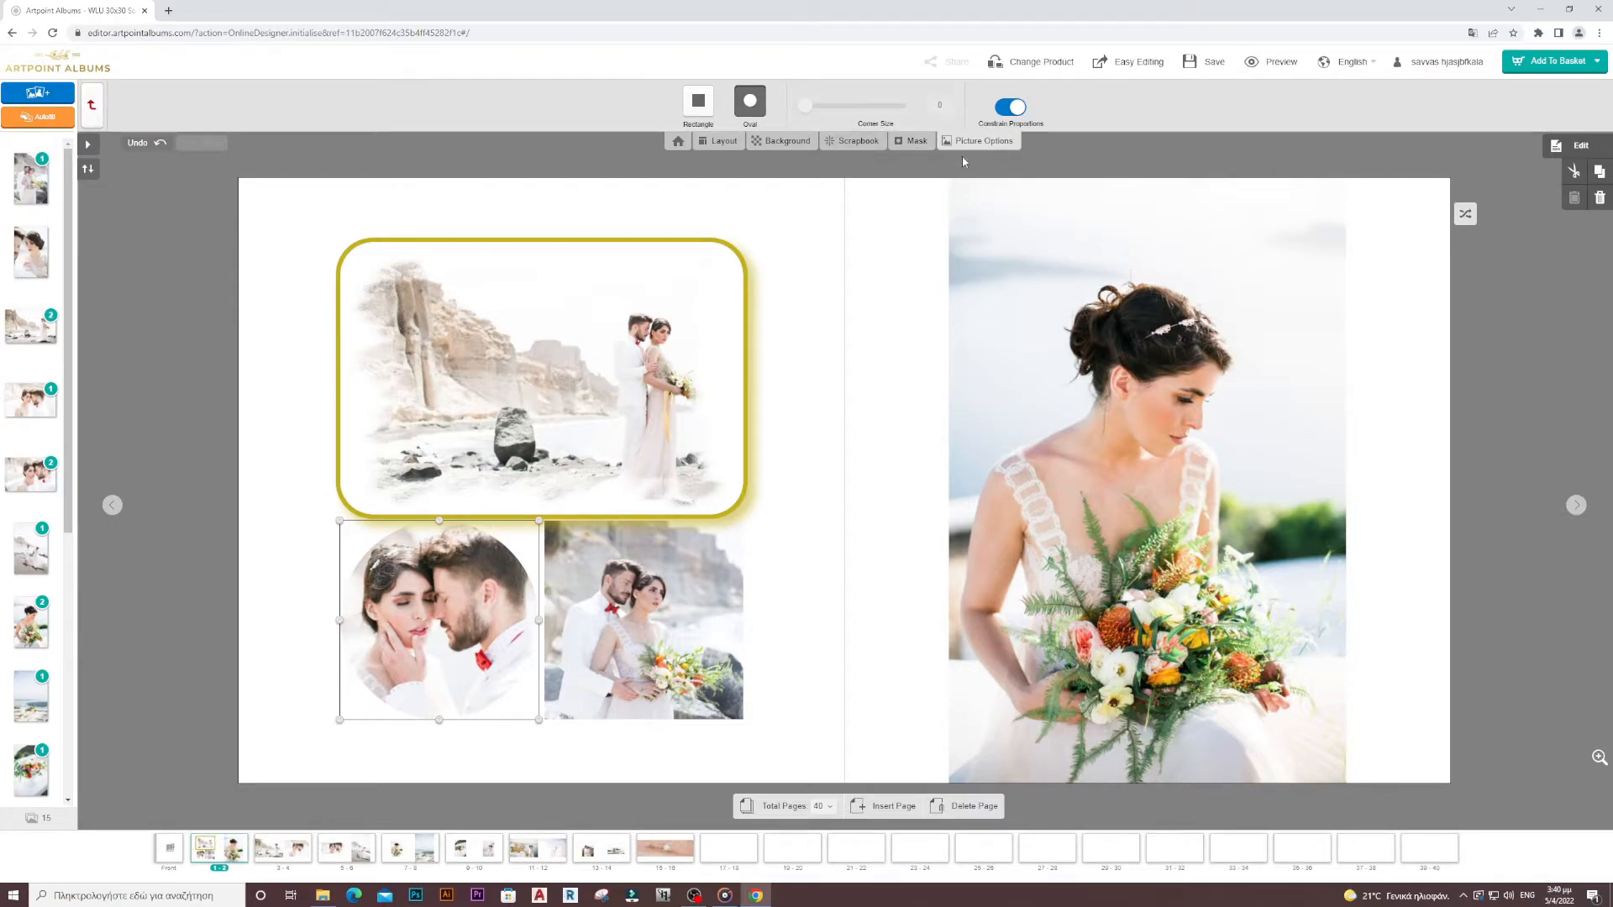
{"action": "left_click", "coordinate": [985, 143]}
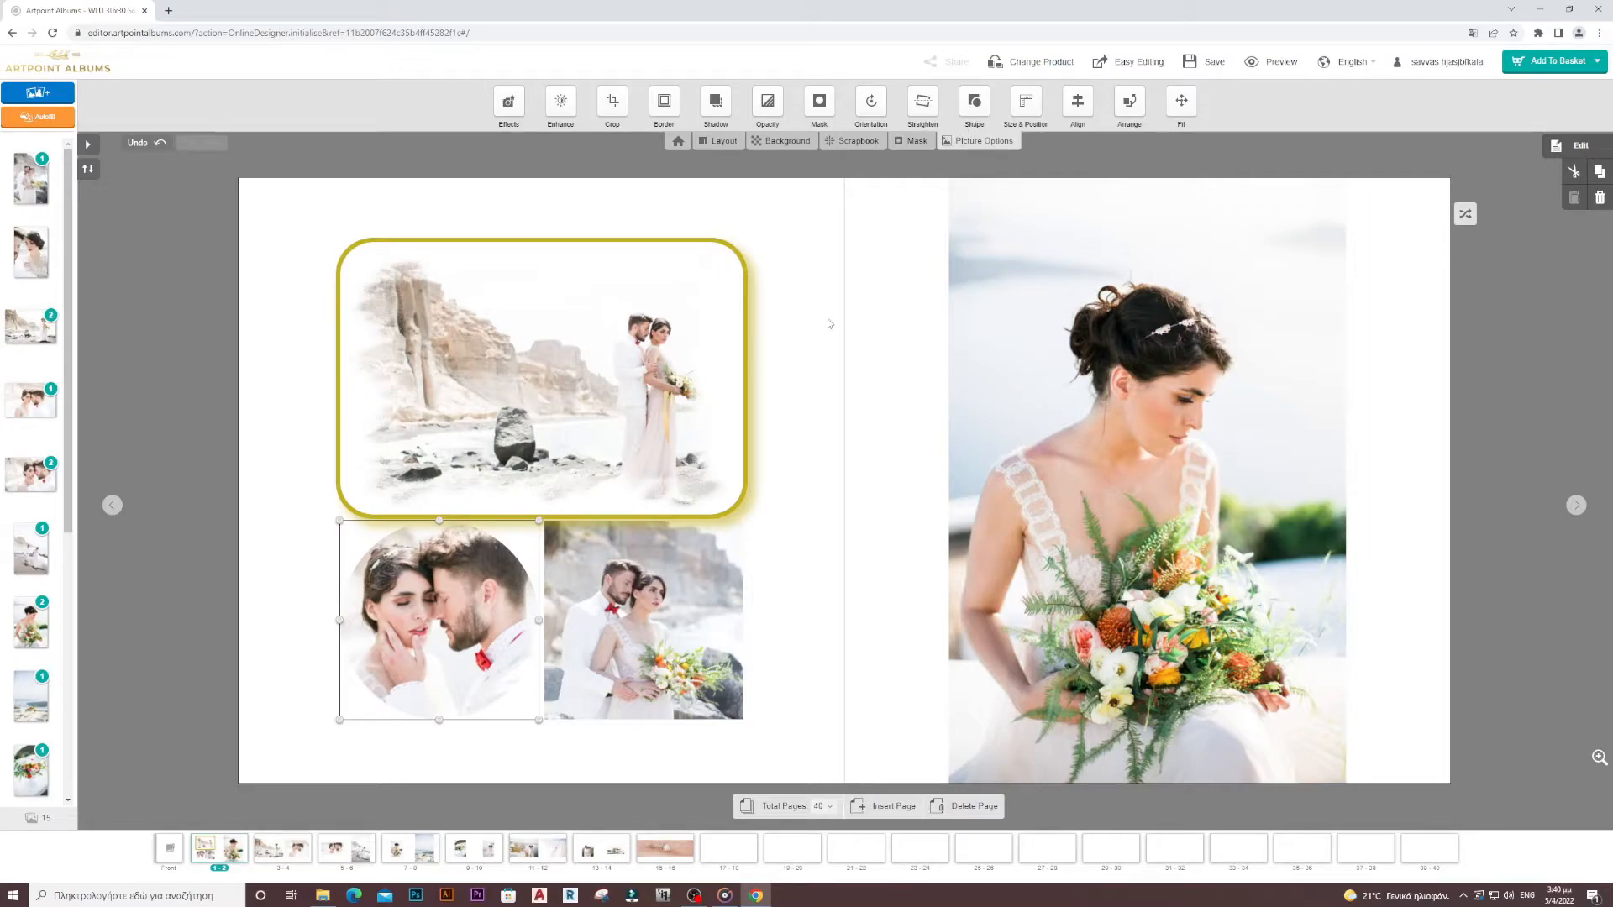
- Remove the soft-edged mask from page 1's large beach photo
{"action": "left_click", "coordinate": [639, 342]}
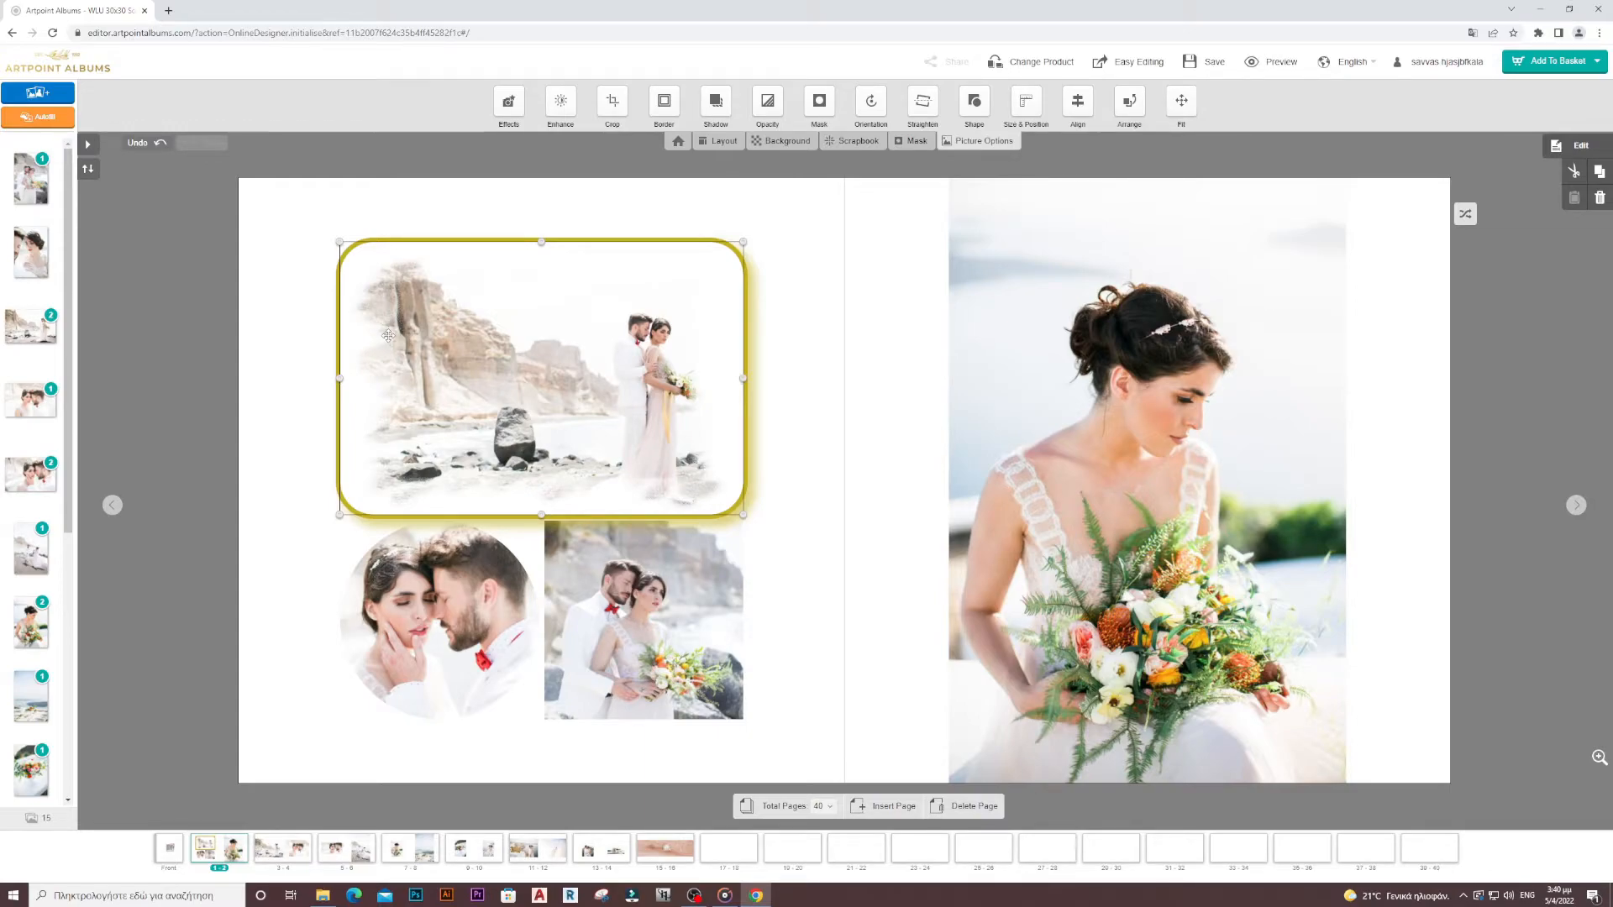
{"action": "left_click", "coordinate": [914, 143]}
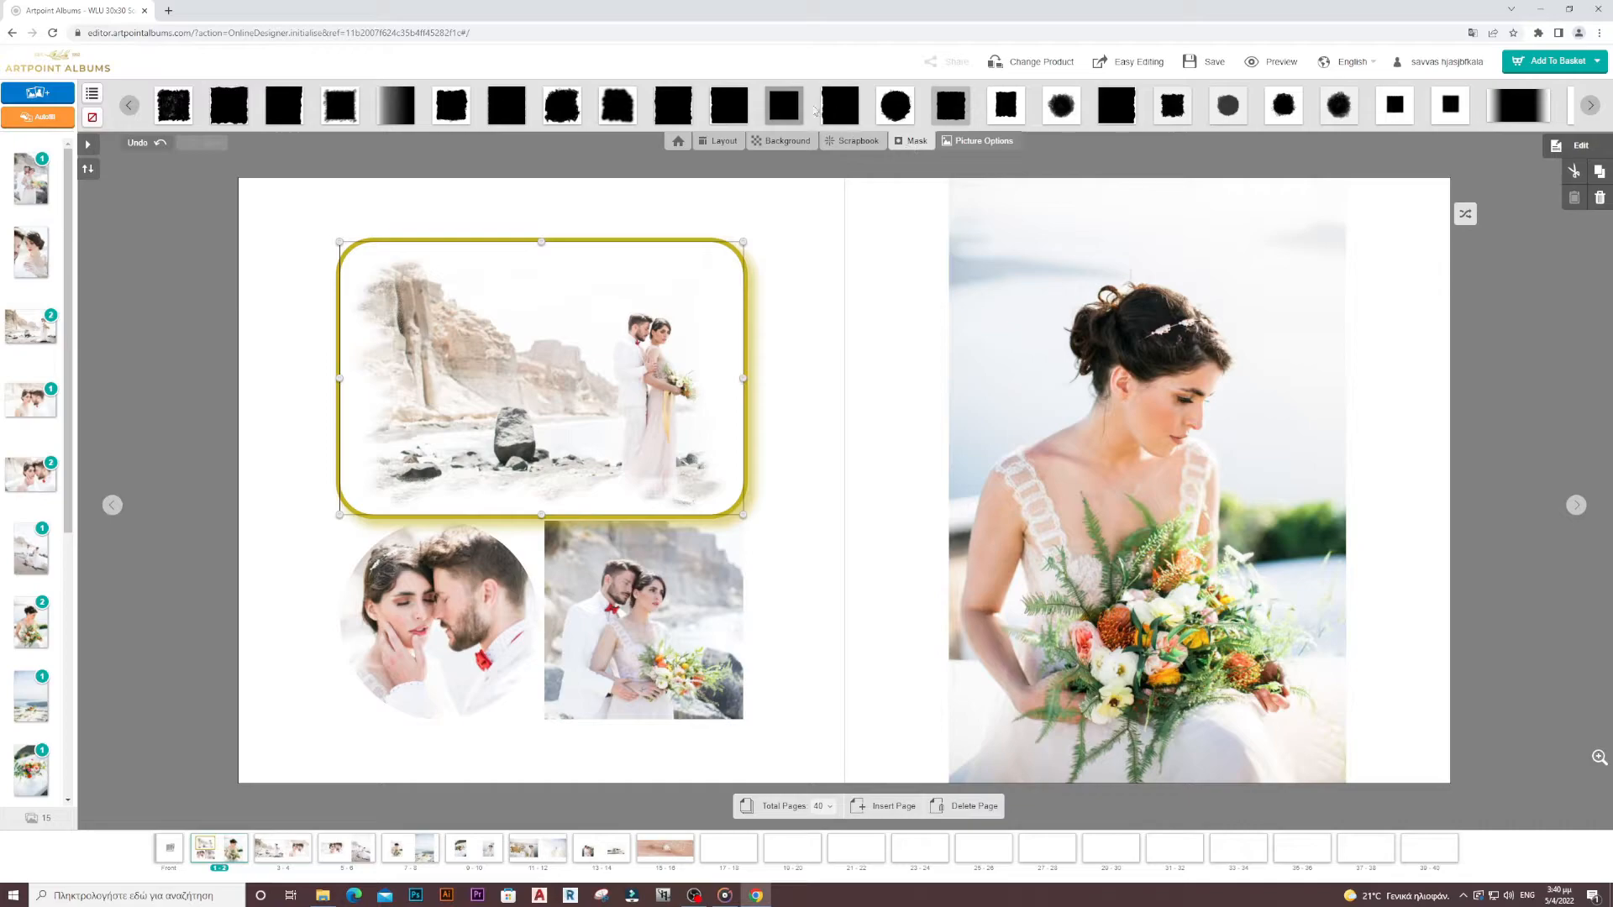
{"action": "left_click", "coordinate": [93, 120]}
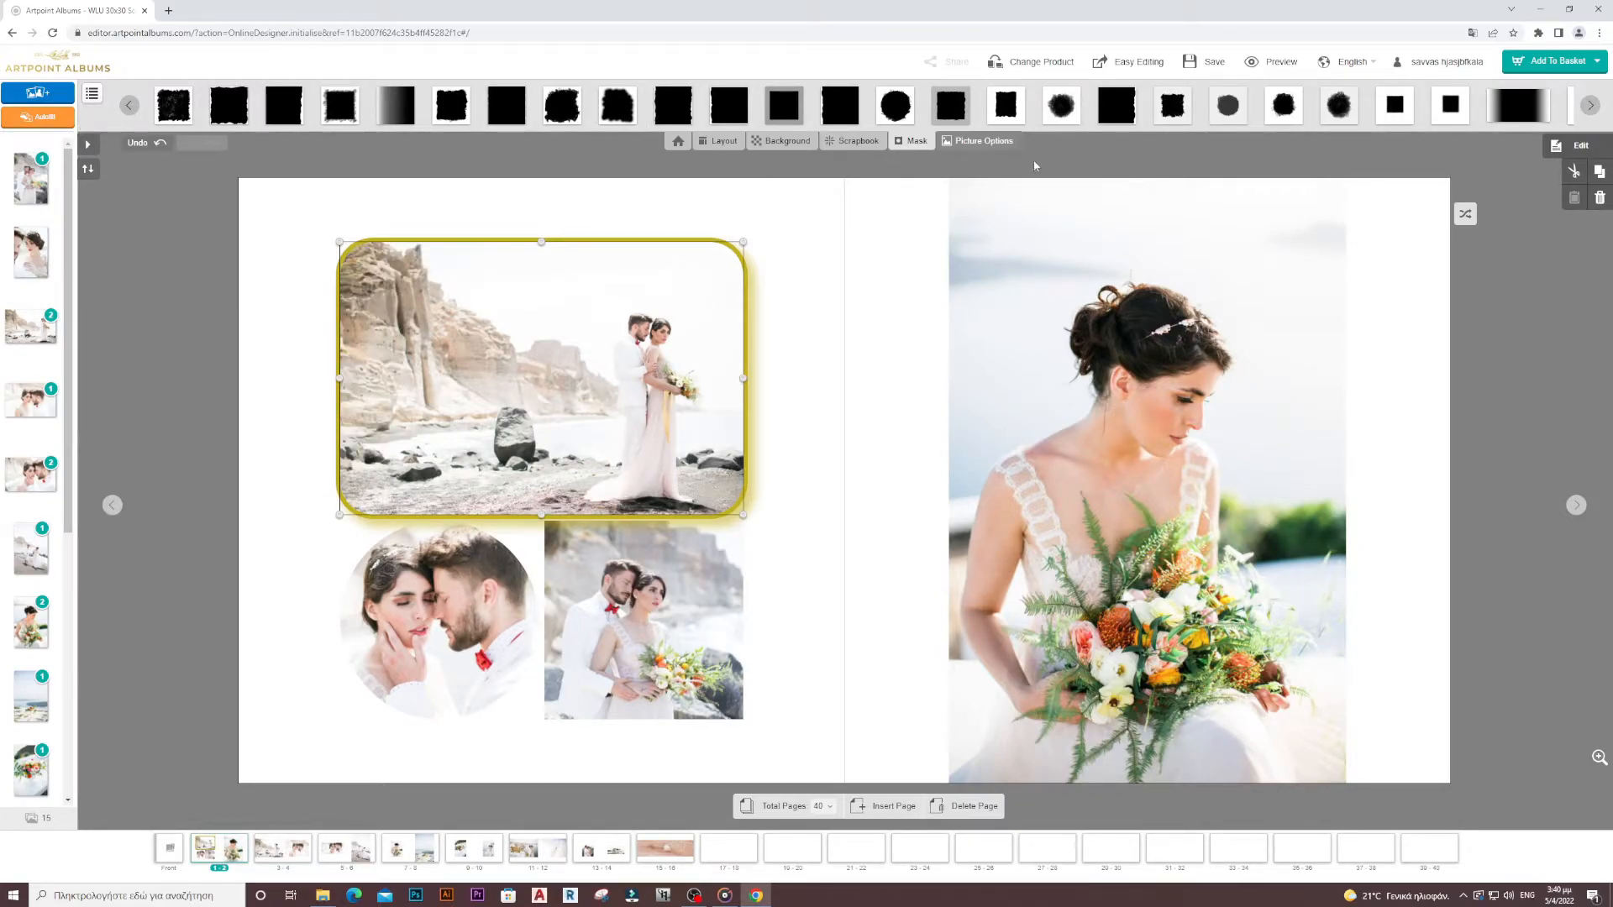
- Turn off the drop shadow on the large beach photo, comparing it with and without the shadow
{"action": "left_click", "coordinate": [974, 143]}
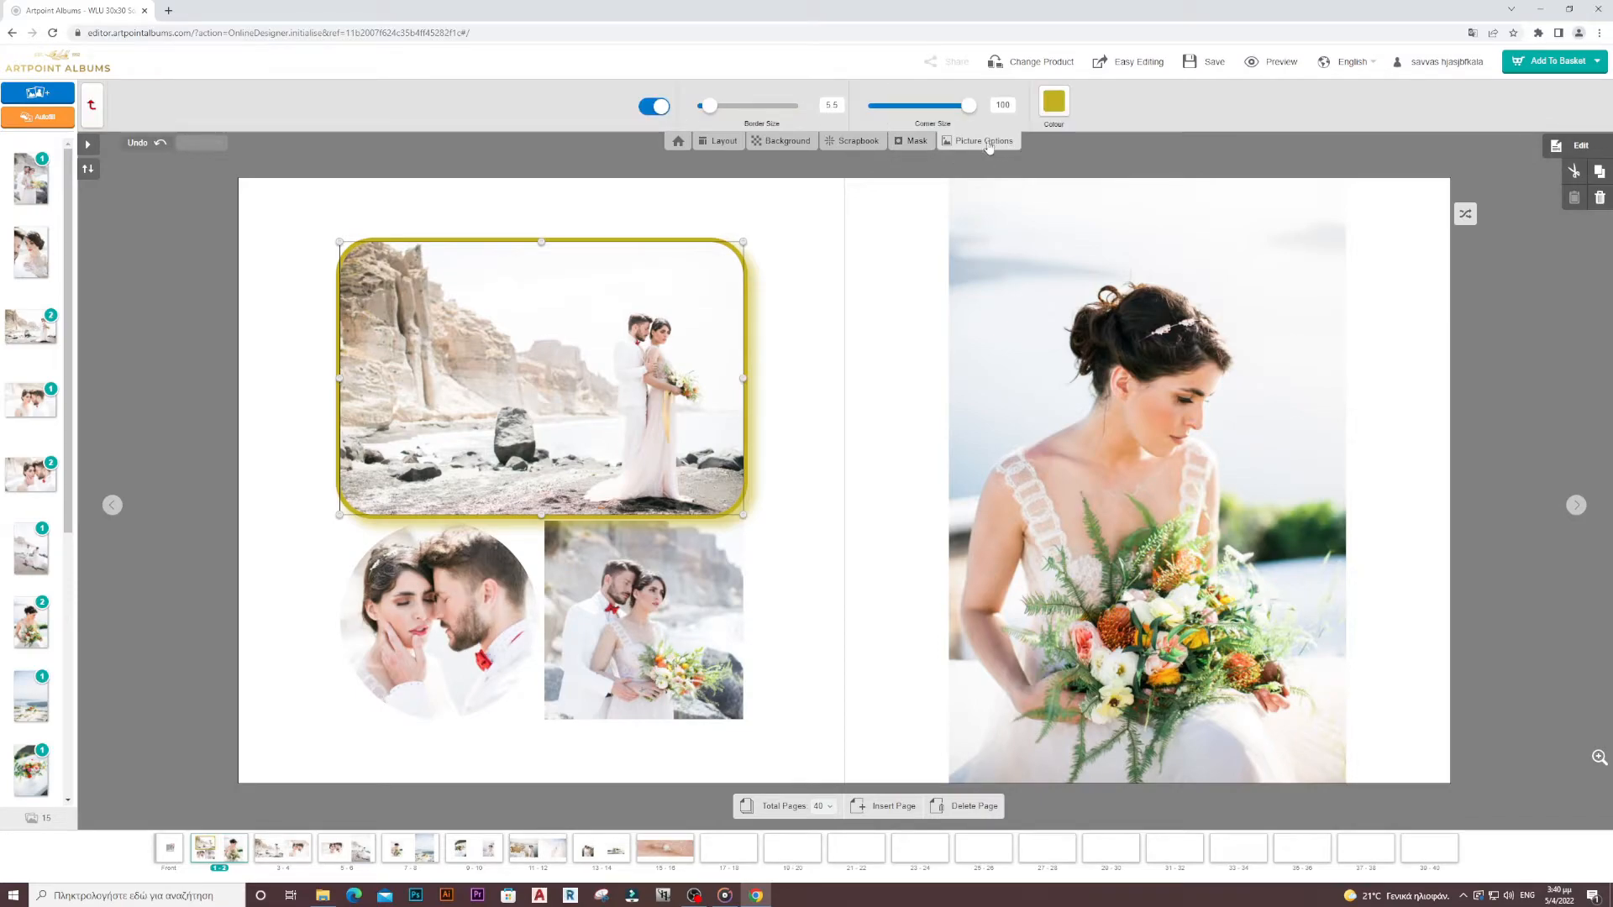
{"action": "left_click", "coordinate": [714, 105]}
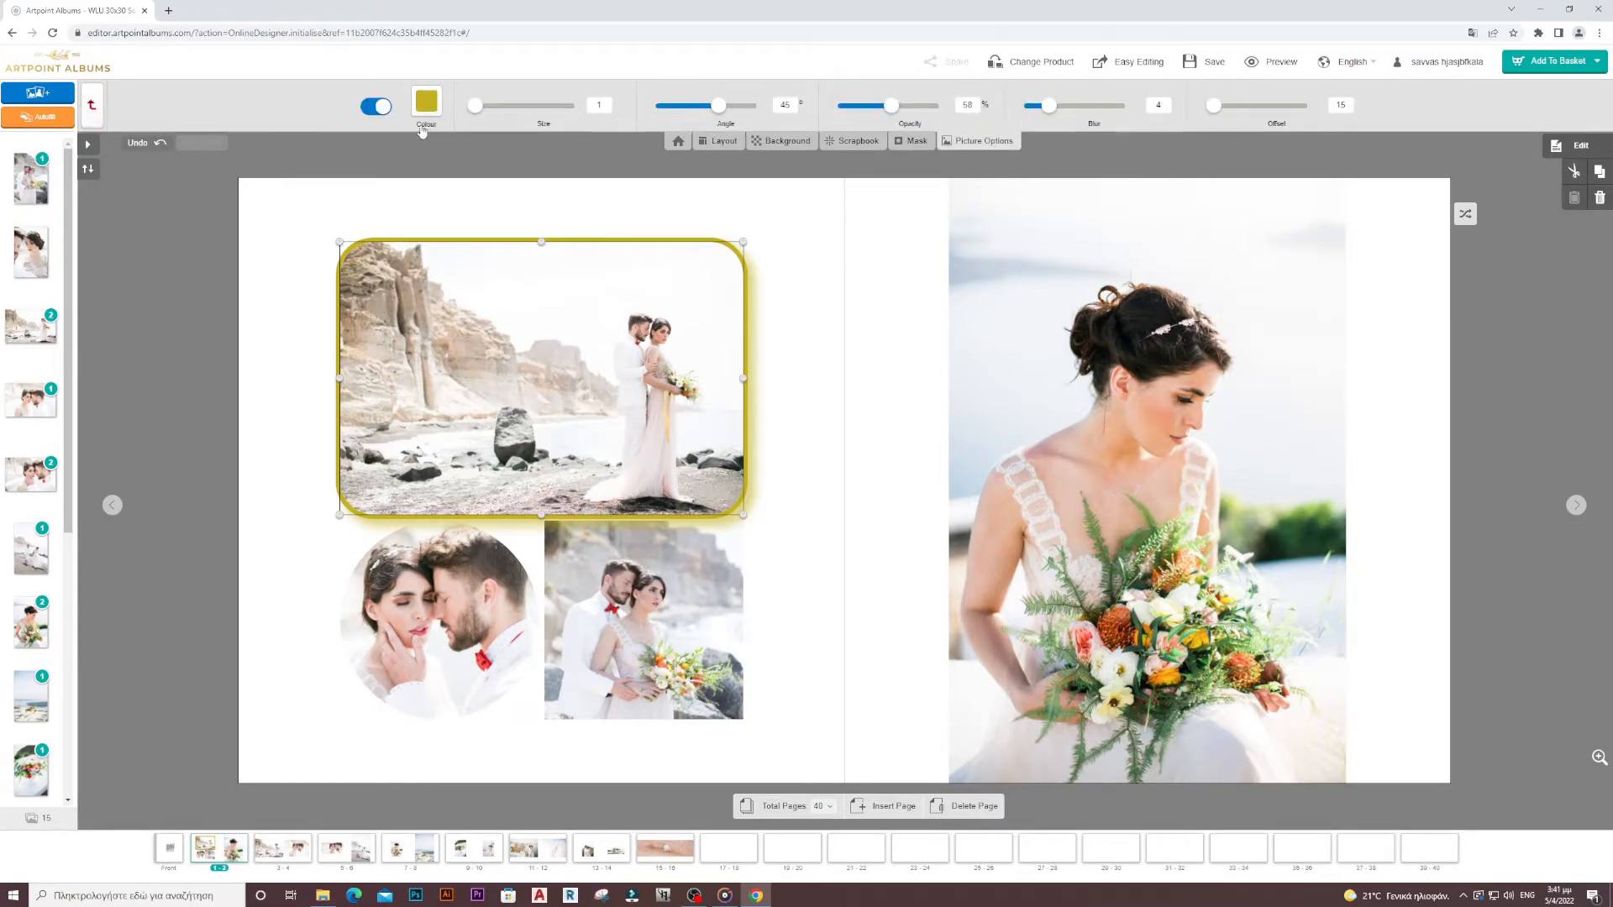
{"action": "left_click", "coordinate": [380, 110]}
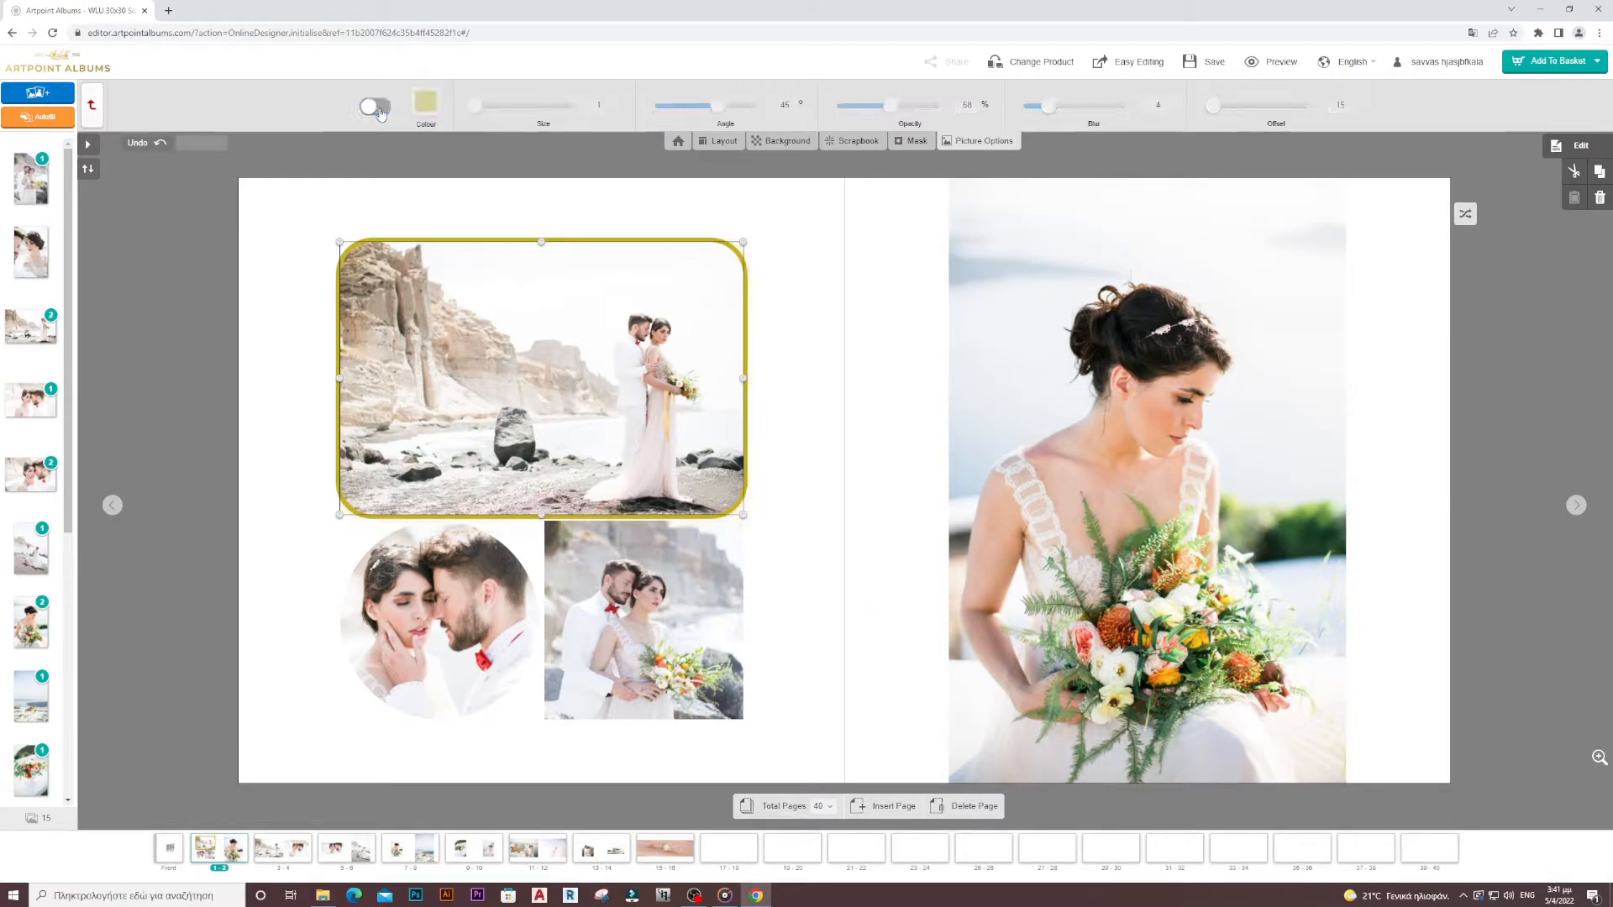
{"action": "left_click", "coordinate": [380, 112]}
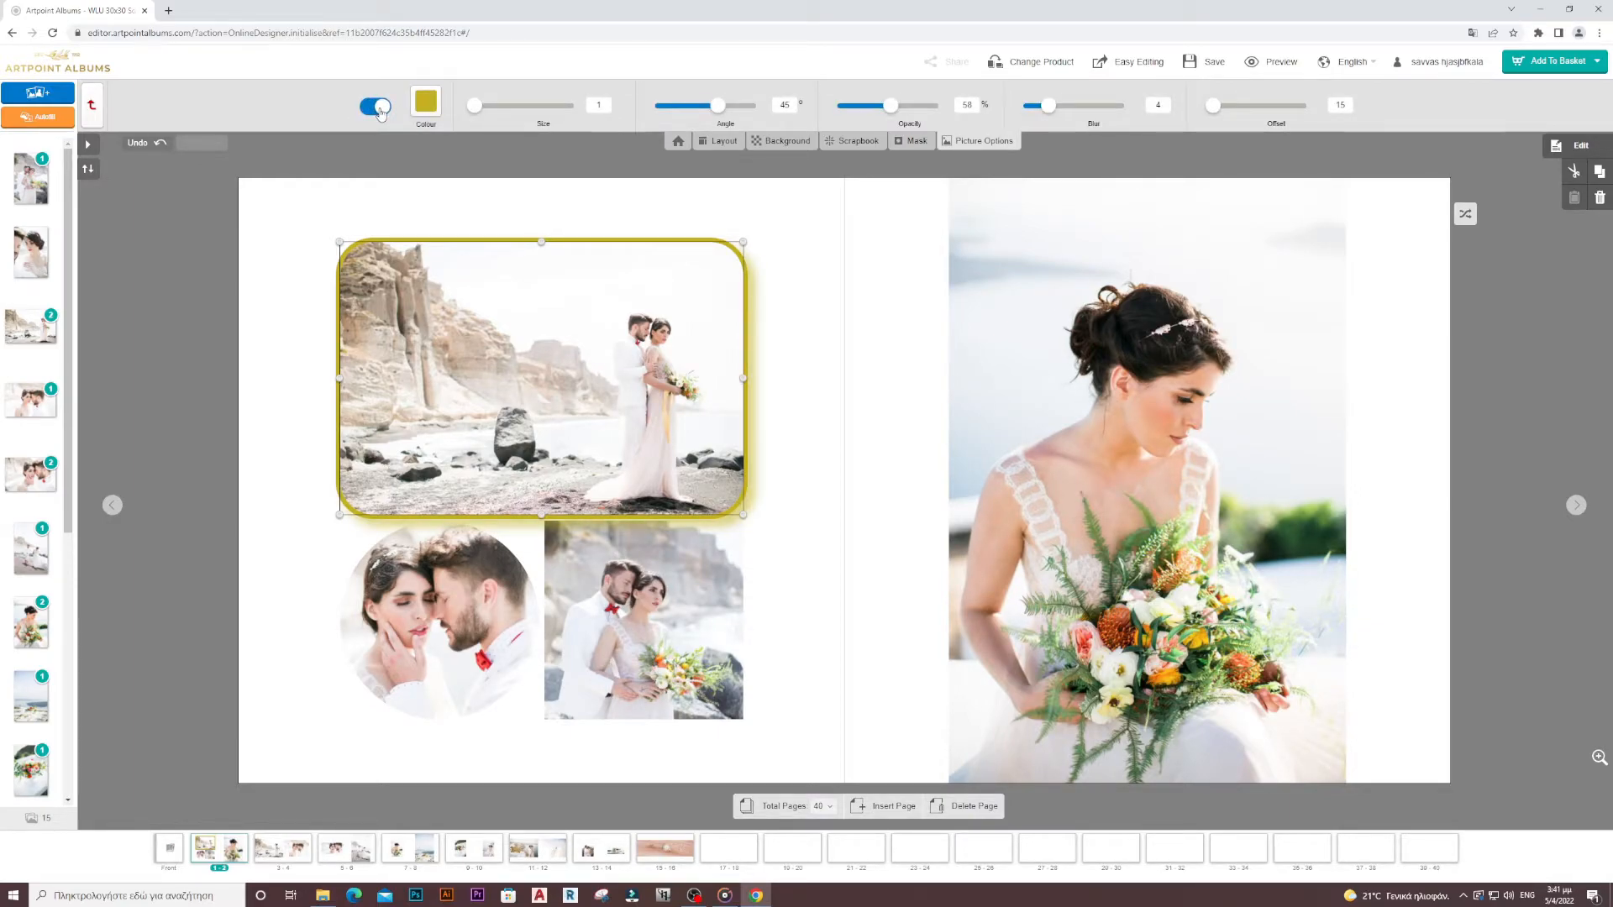
{"action": "left_click", "coordinate": [380, 110]}
- Turn off the border on the large beach photo, keeping the corner size at 100
{"action": "left_click", "coordinate": [1014, 144]}
{"action": "left_click", "coordinate": [664, 105]}
{"action": "left_click", "coordinate": [655, 108]}
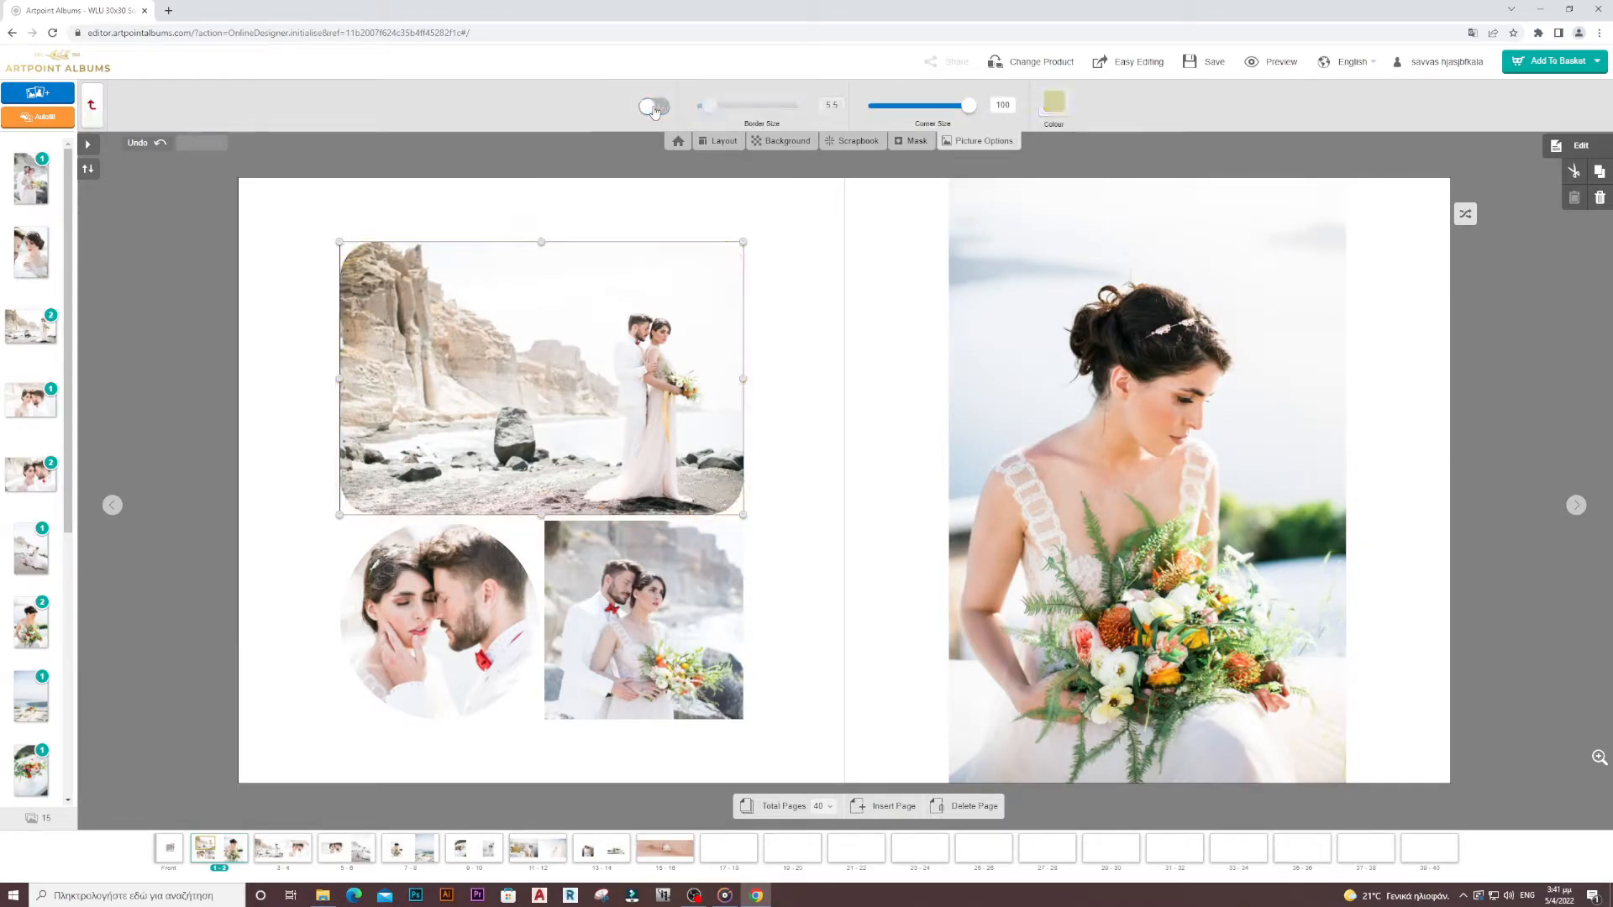
- Try aligning page 1's large beach photo to the vertical centre and to the spread after viewing its size and position settings
{"action": "left_click", "coordinate": [975, 149]}
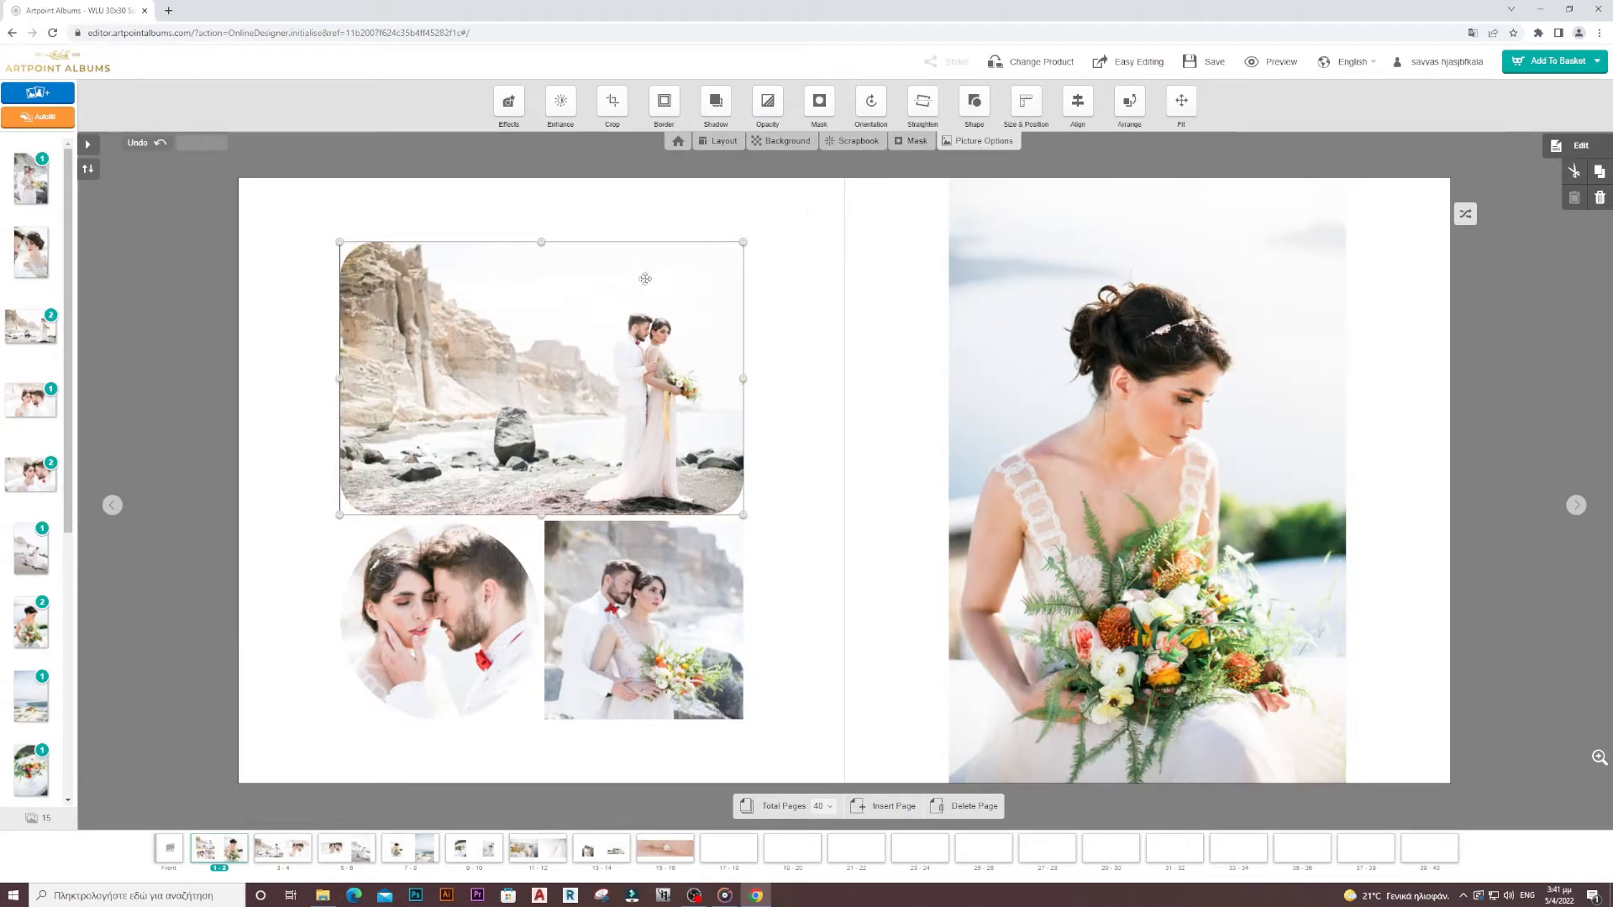
{"action": "left_click", "coordinate": [1021, 105]}
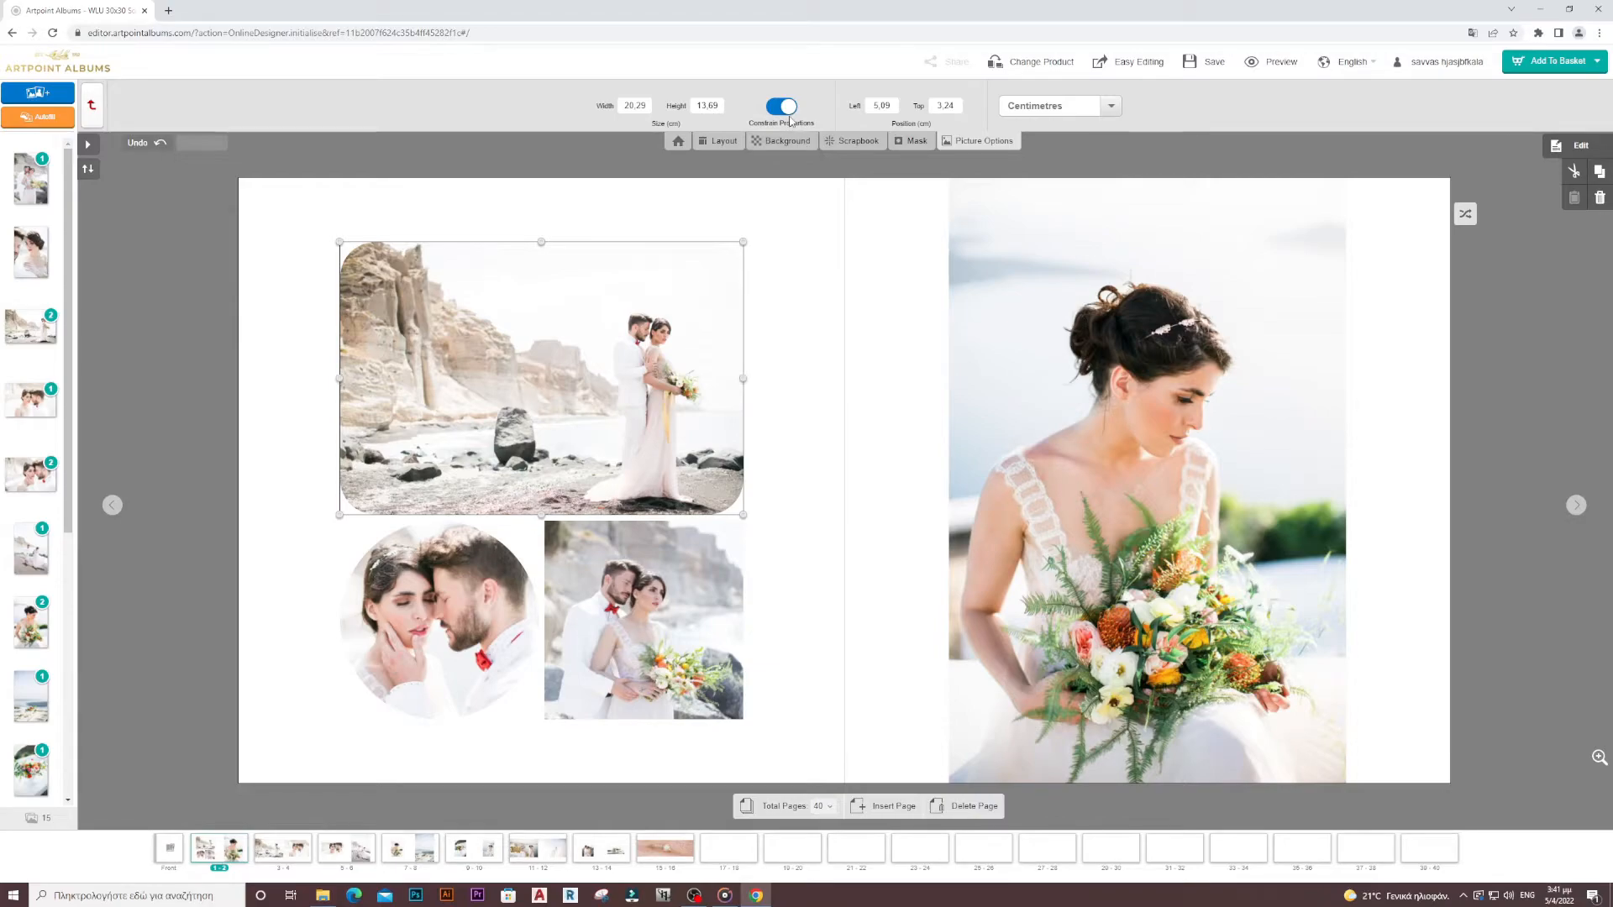
{"action": "left_click", "coordinate": [980, 148]}
{"action": "left_click", "coordinate": [1080, 105]}
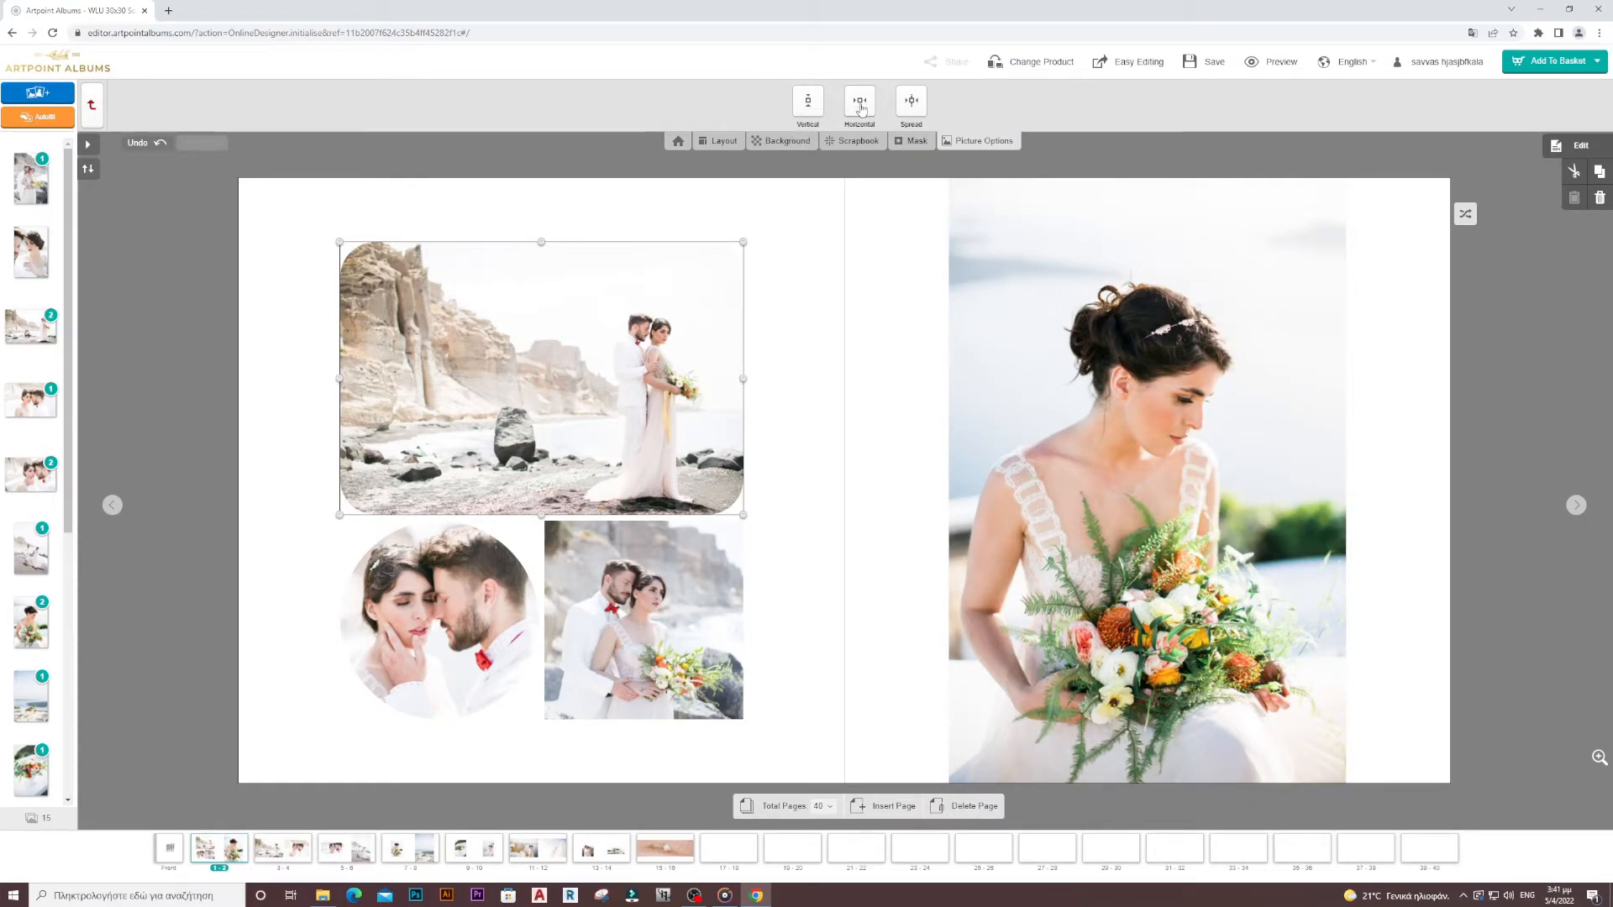
{"action": "left_click", "coordinate": [811, 108]}
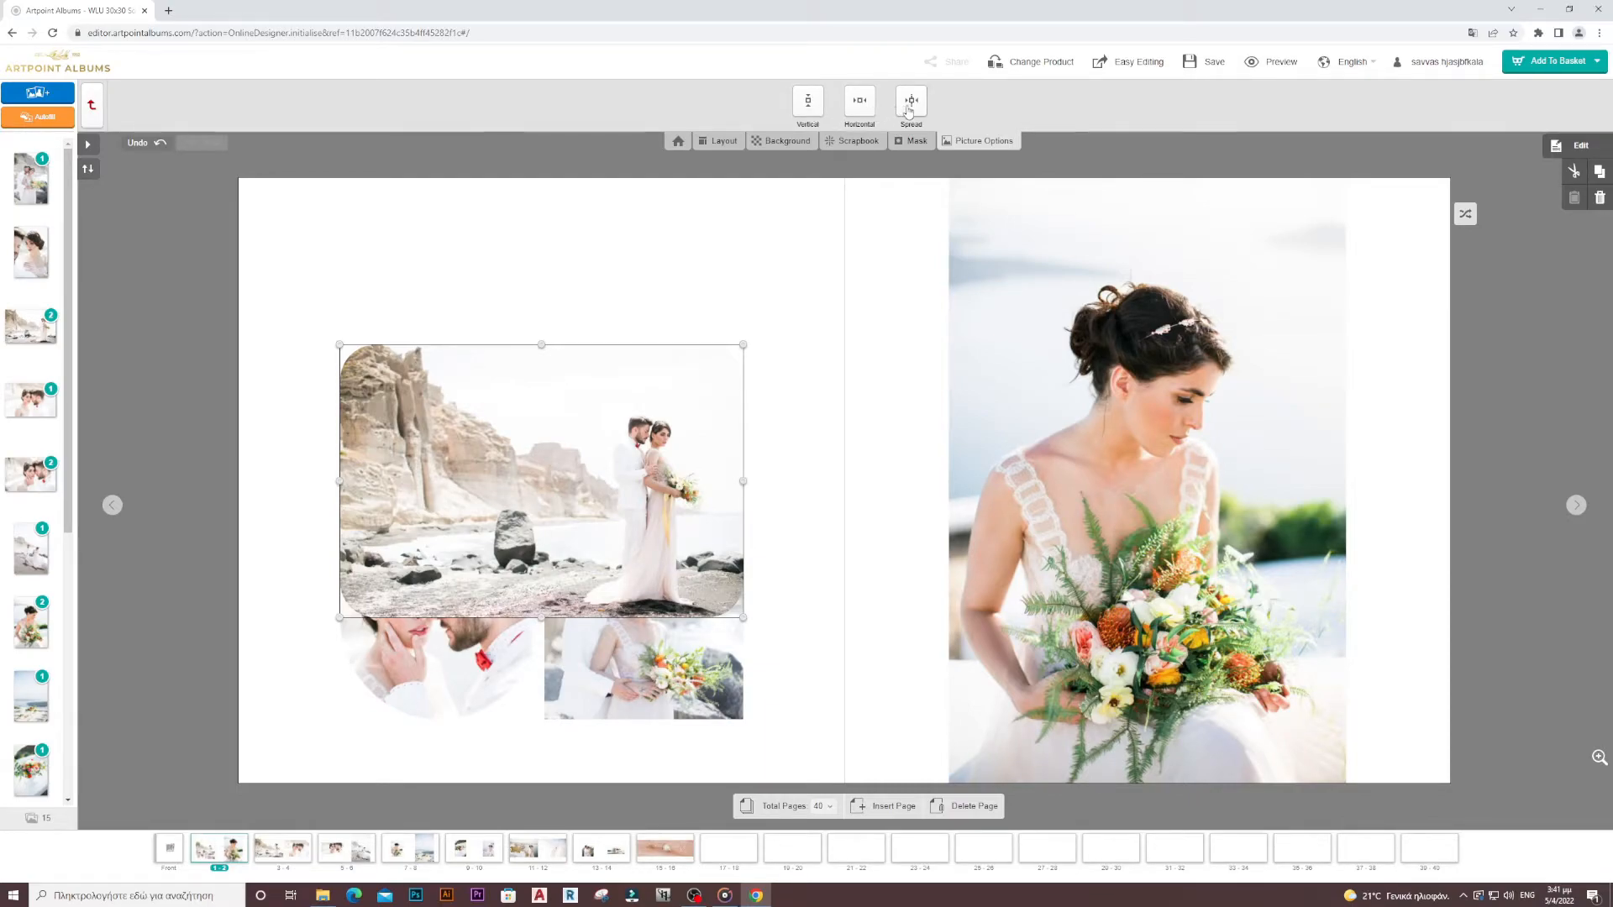
{"action": "left_click", "coordinate": [906, 109]}
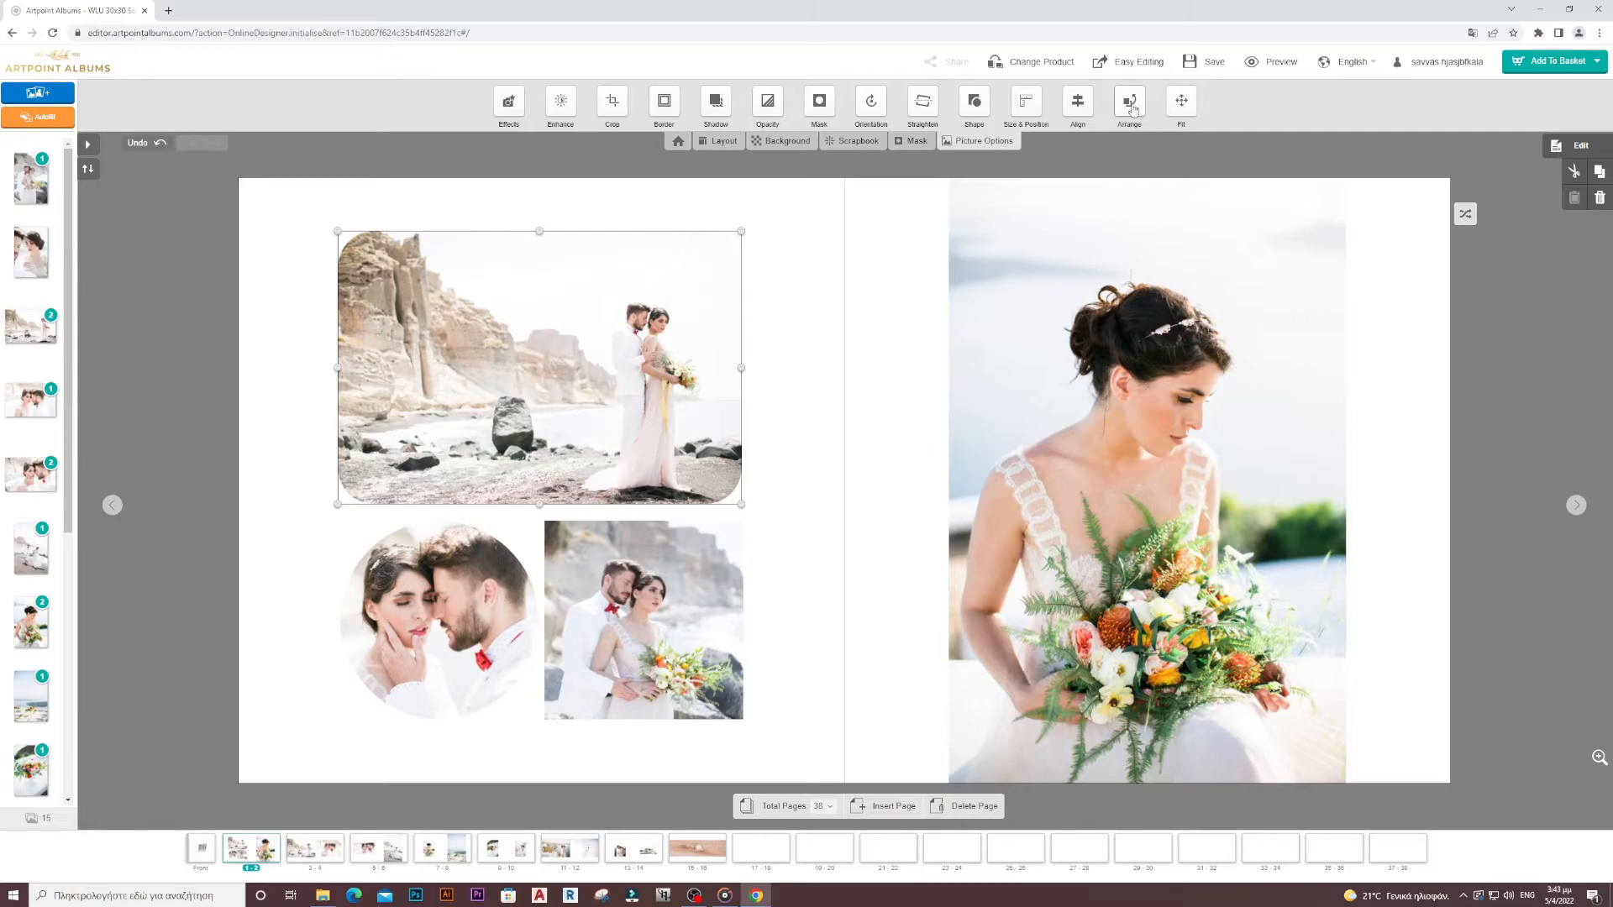
- Overlap the large beach photo with the two lower photos and compare sending it to the back with bringing it to the front
{"action": "left_click", "coordinate": [1130, 104]}
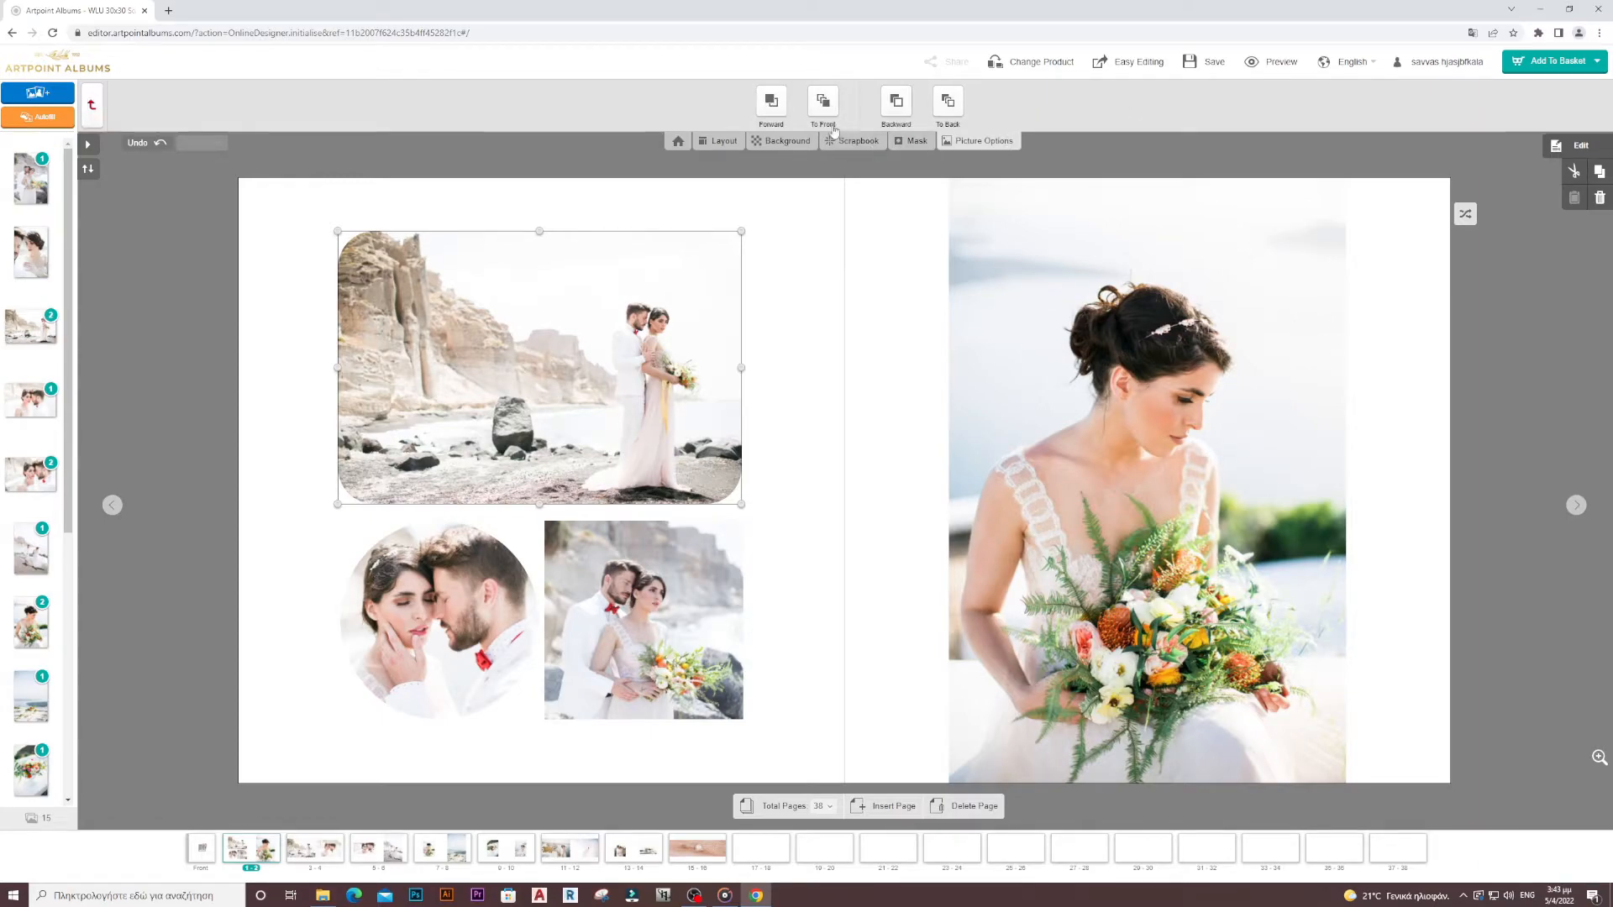
{"action": "left_click_drag", "start_coordinate": [632, 330], "coordinate": [631, 432]}
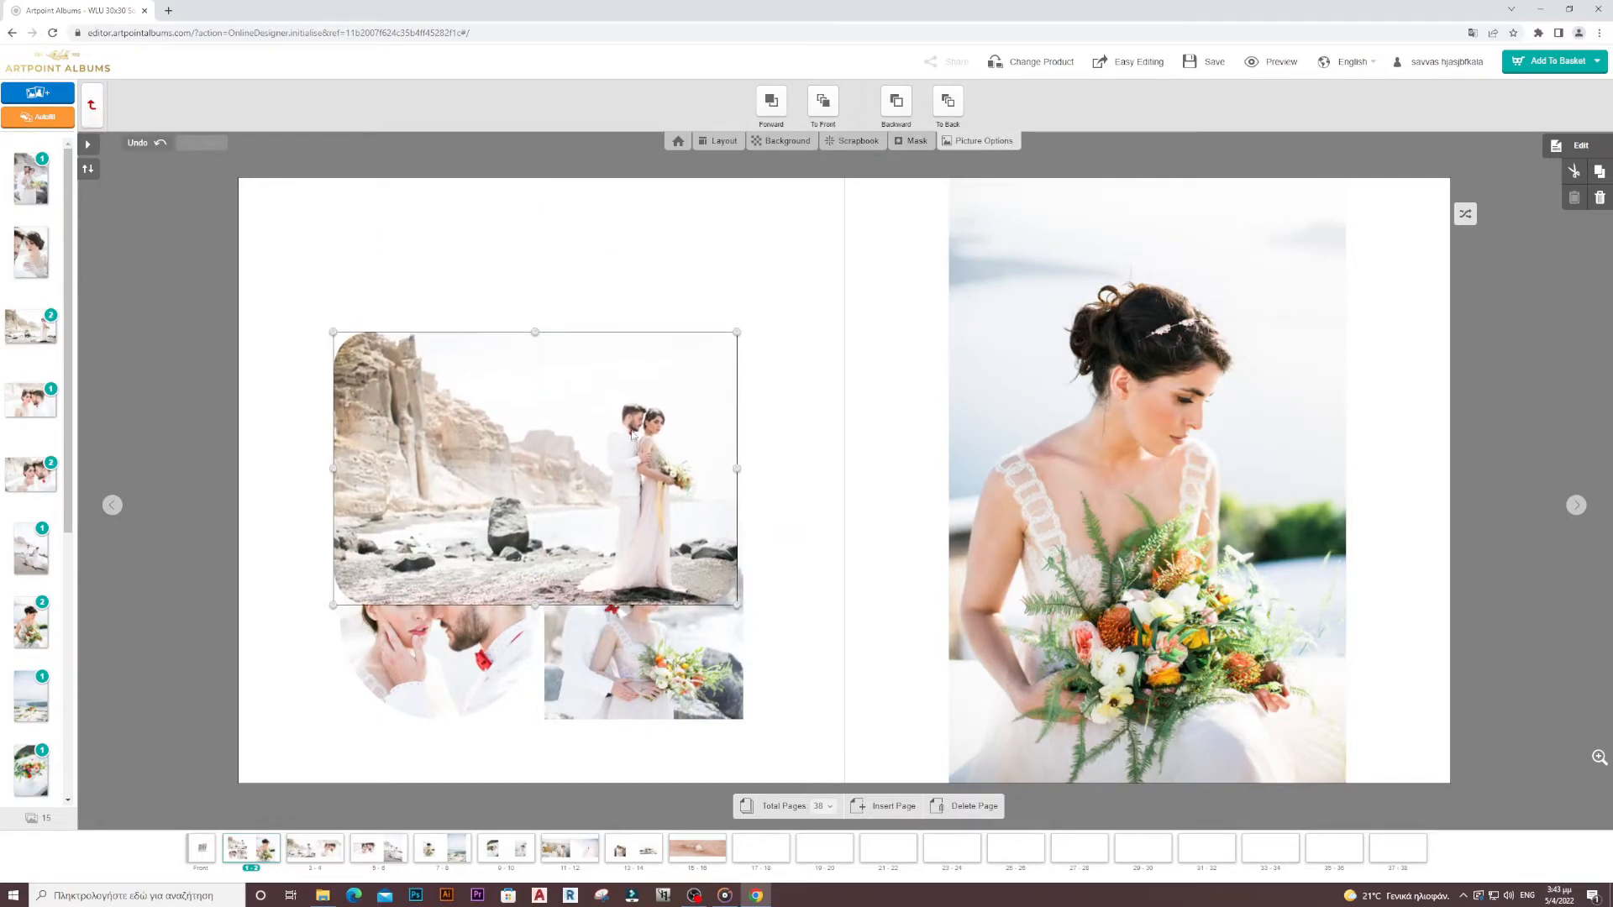
{"action": "left_click", "coordinate": [948, 103]}
{"action": "left_click", "coordinate": [820, 114]}
{"action": "left_click", "coordinate": [951, 112]}
{"action": "left_click", "coordinate": [821, 112]}
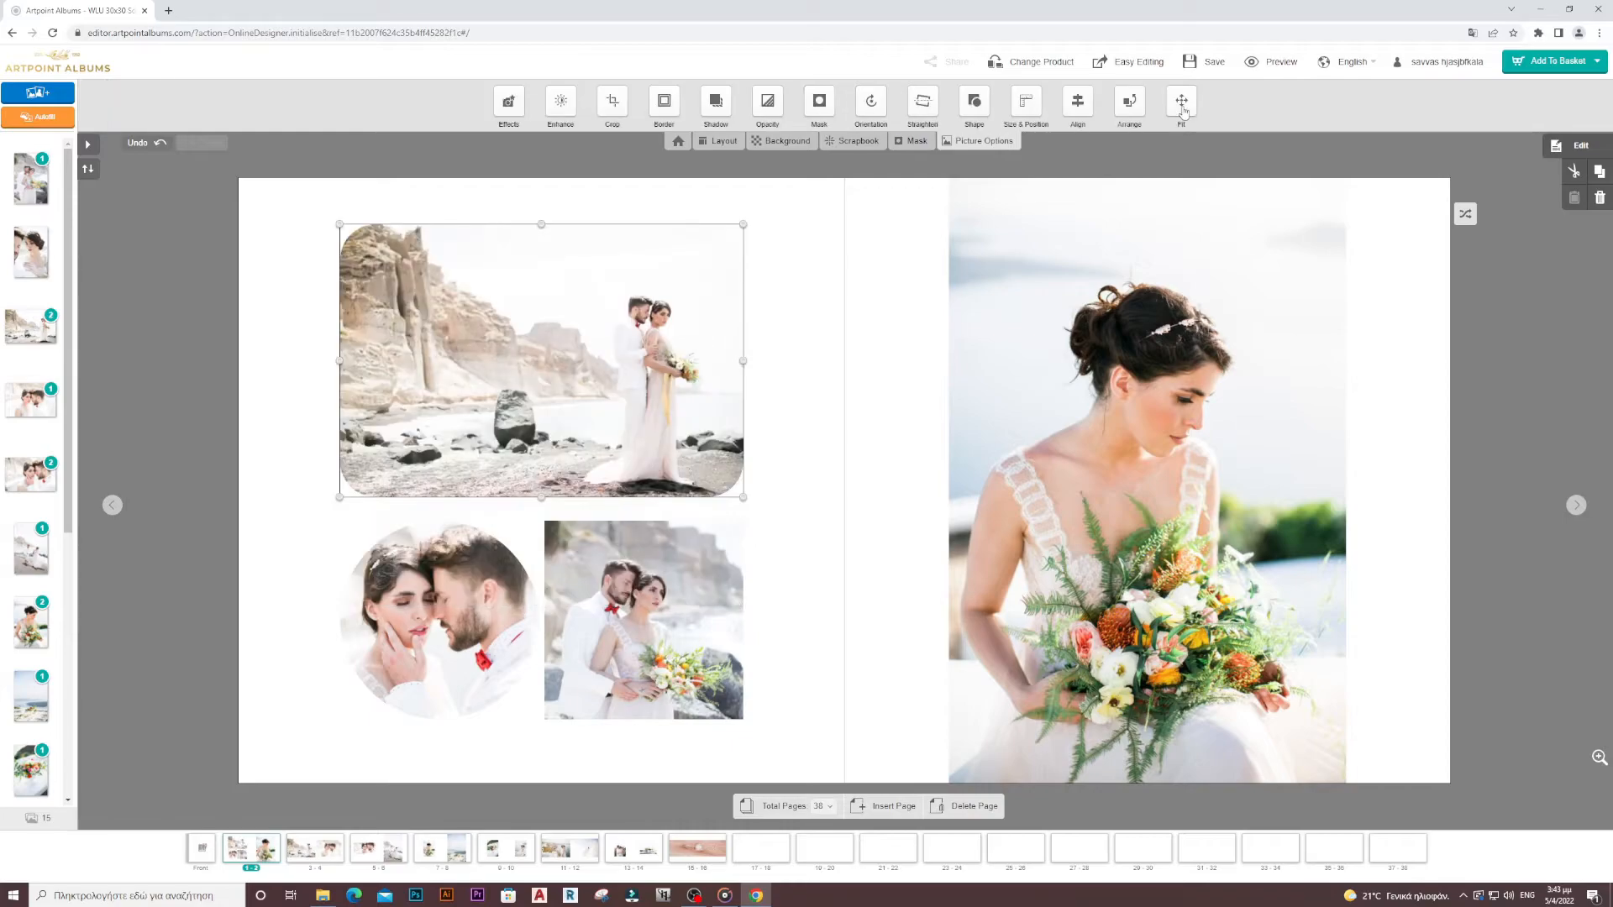
- Try fitting the large beach photo to the page and the spread, and undo the fit changes
{"action": "left_click", "coordinate": [1182, 103]}
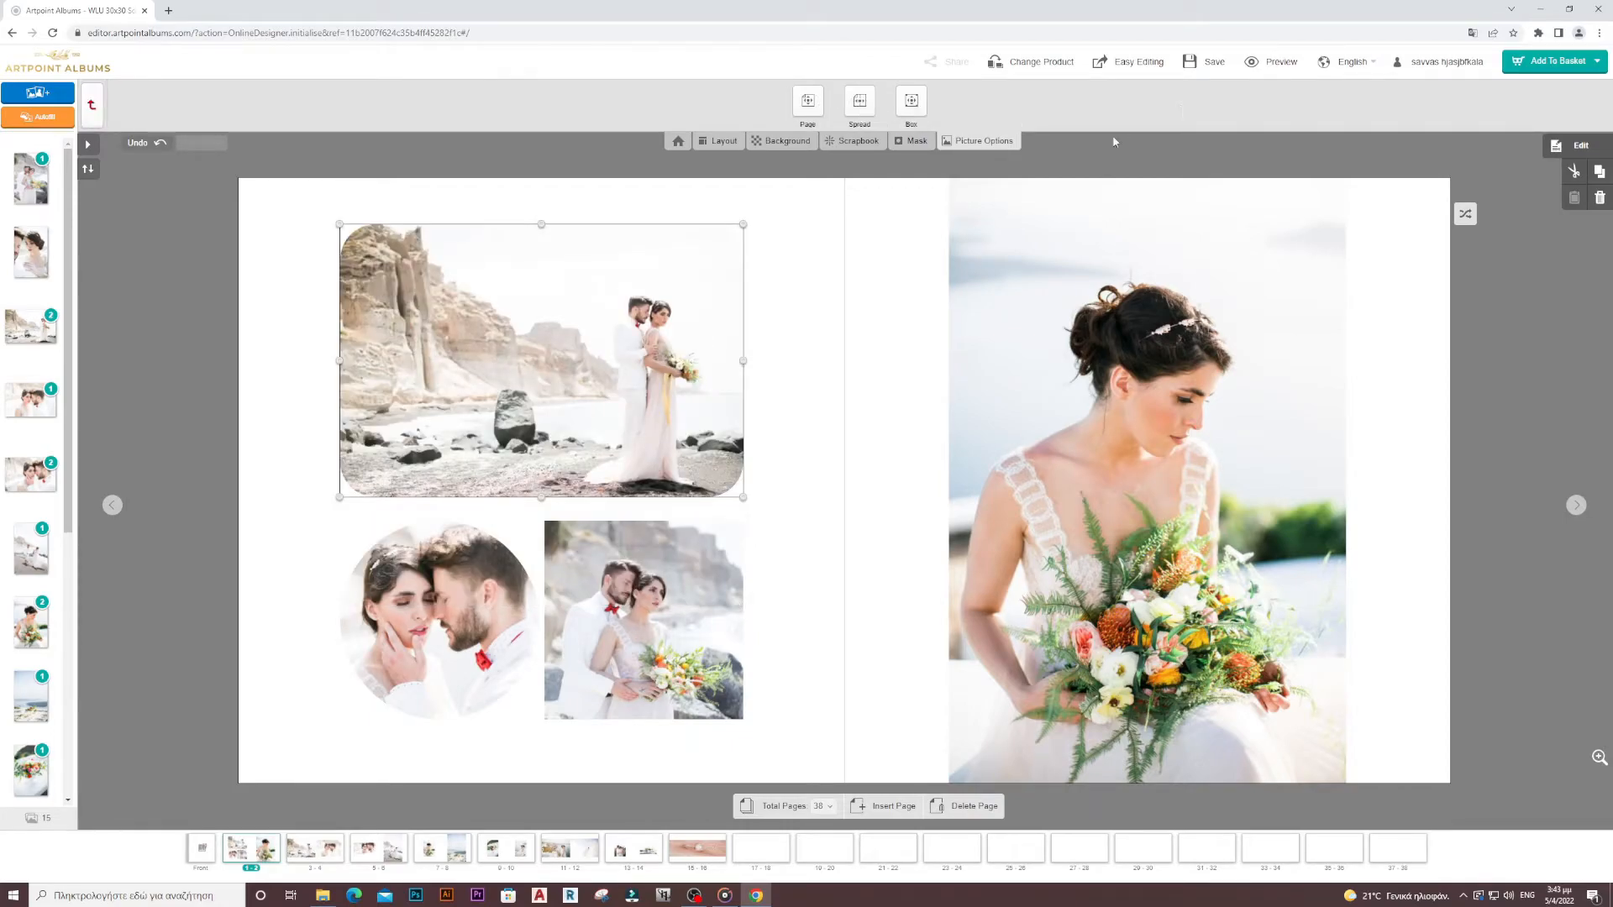
{"action": "left_click", "coordinate": [809, 109]}
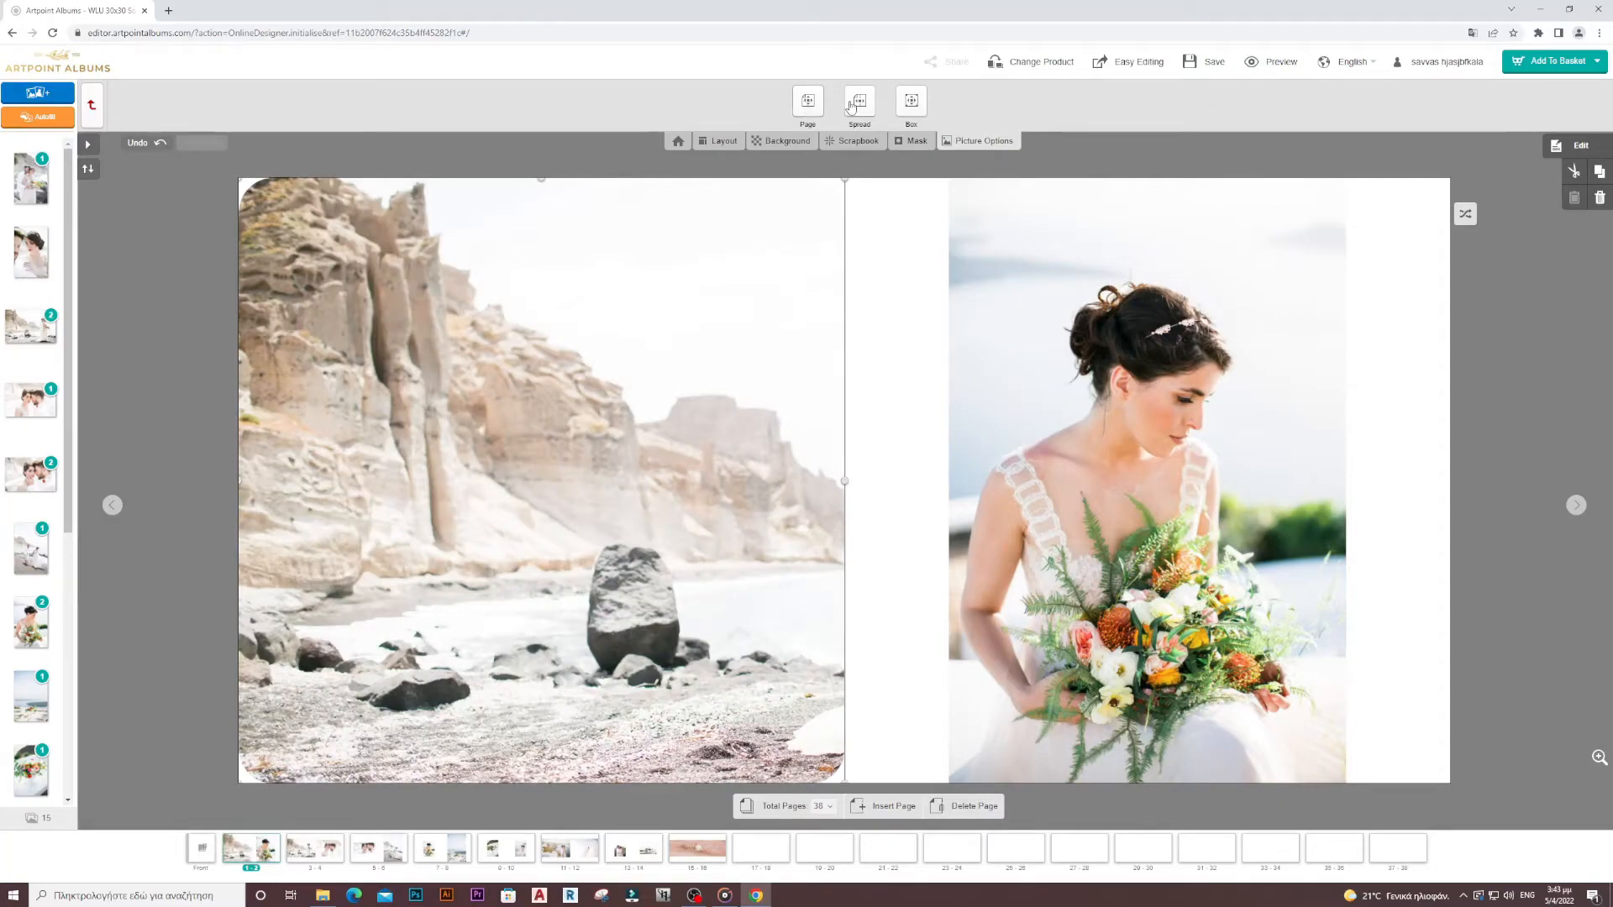
{"action": "left_click", "coordinate": [849, 105]}
{"action": "left_click", "coordinate": [808, 110]}
{"action": "left_click", "coordinate": [151, 145]}
{"action": "left_click", "coordinate": [151, 144]}
{"action": "left_click", "coordinate": [146, 145]}
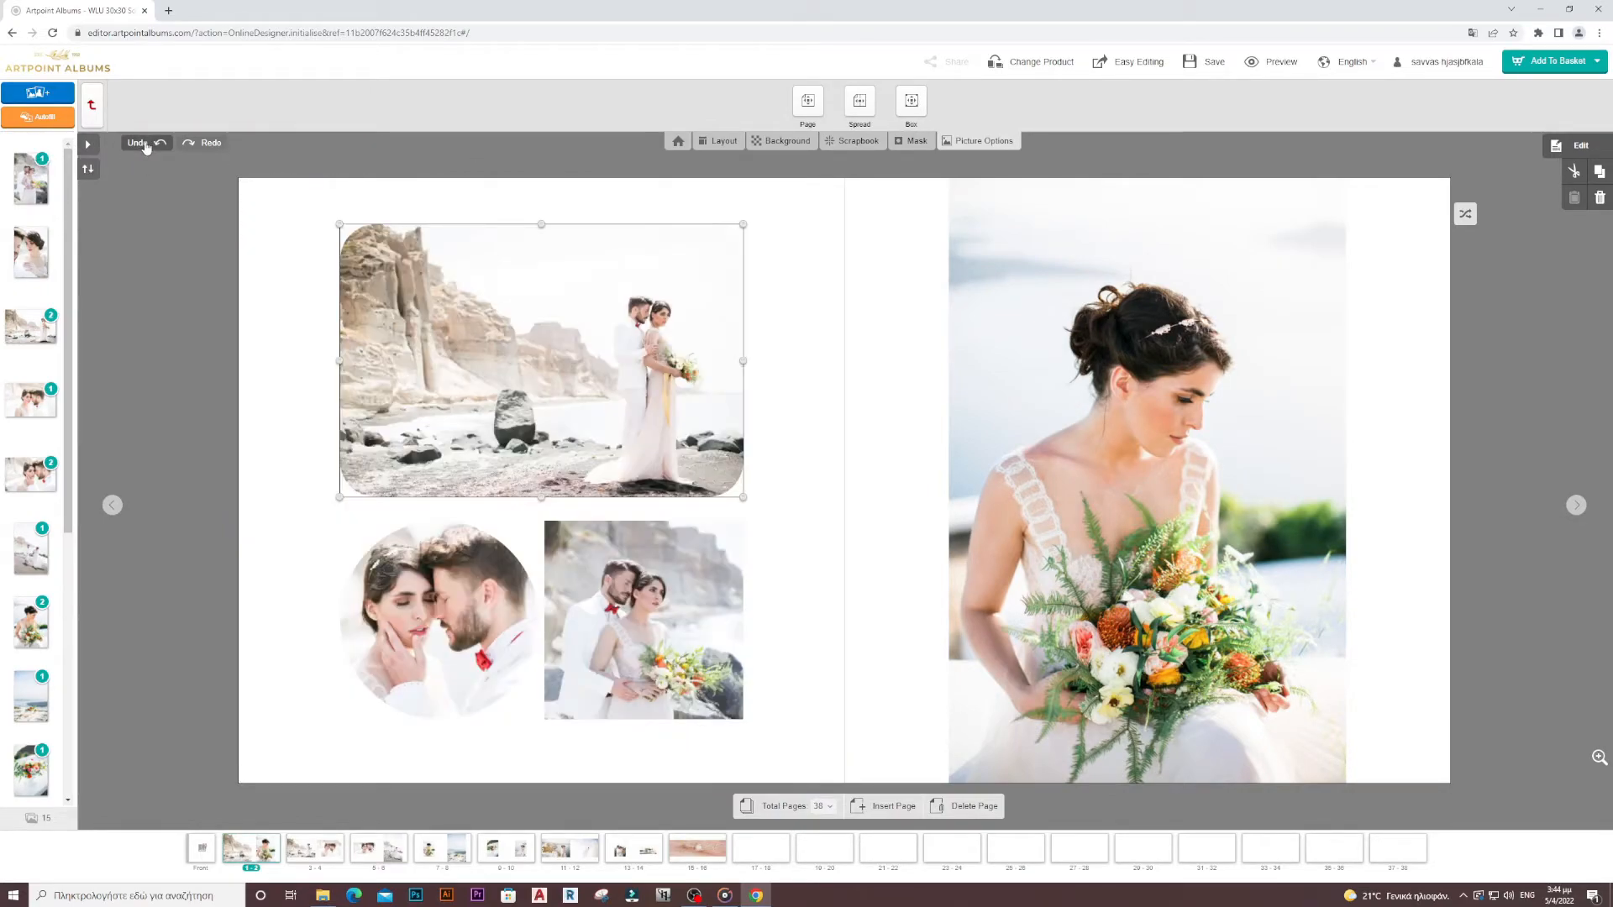
{"action": "left_click", "coordinate": [794, 230]}
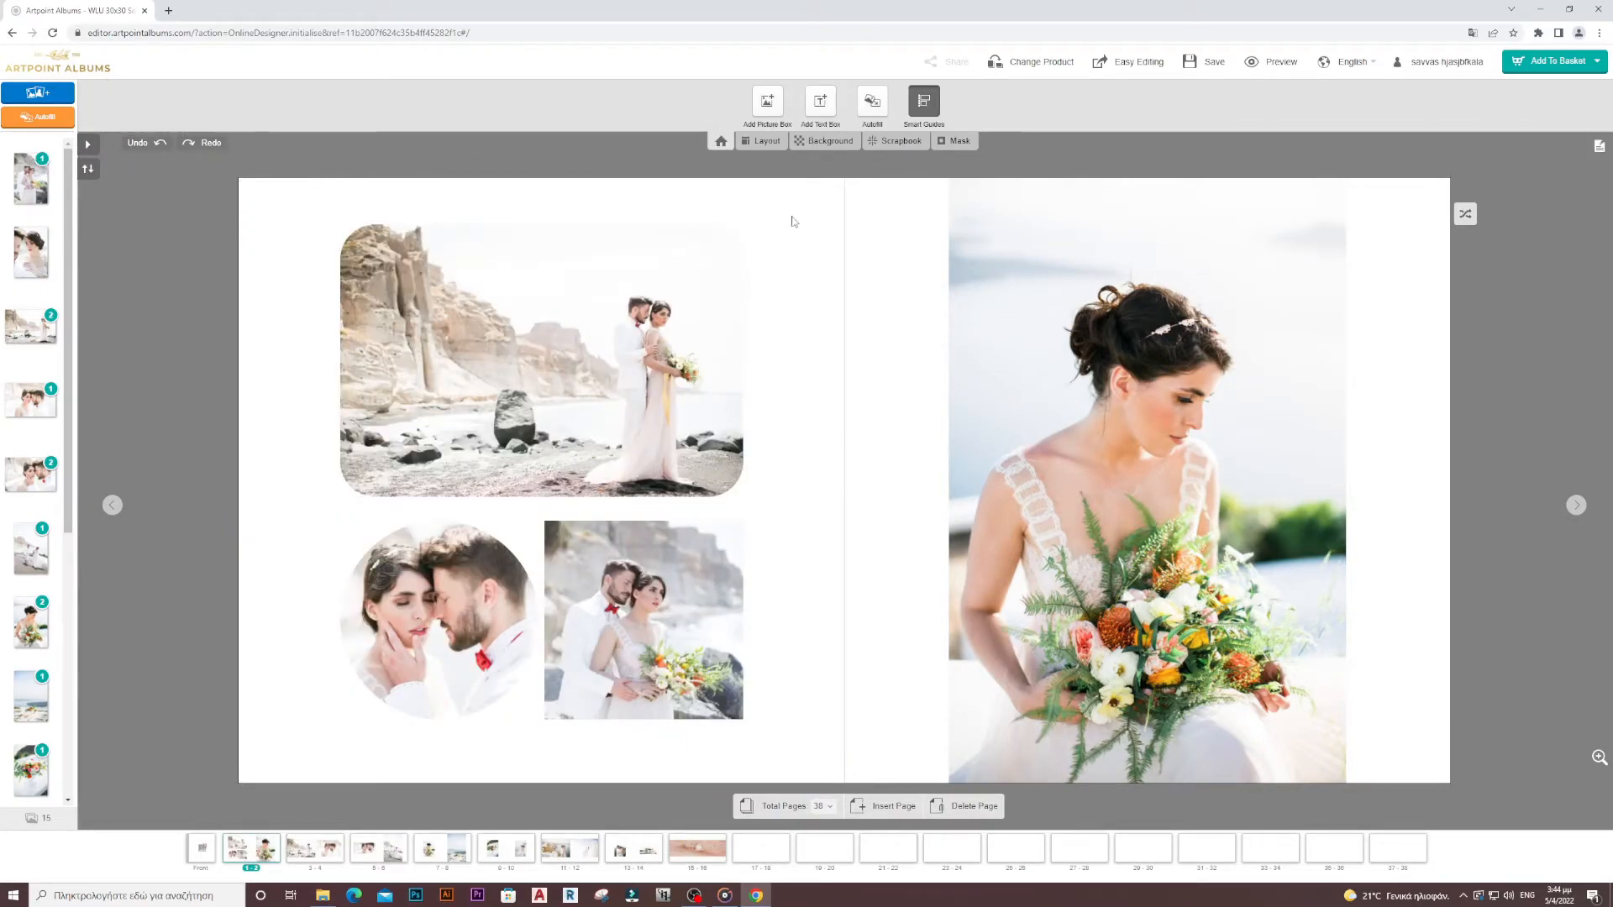
- Add the grey floral scrapbook ornament at the top centre of page 1, just above the large beach photo
{"action": "left_click", "coordinate": [722, 246]}
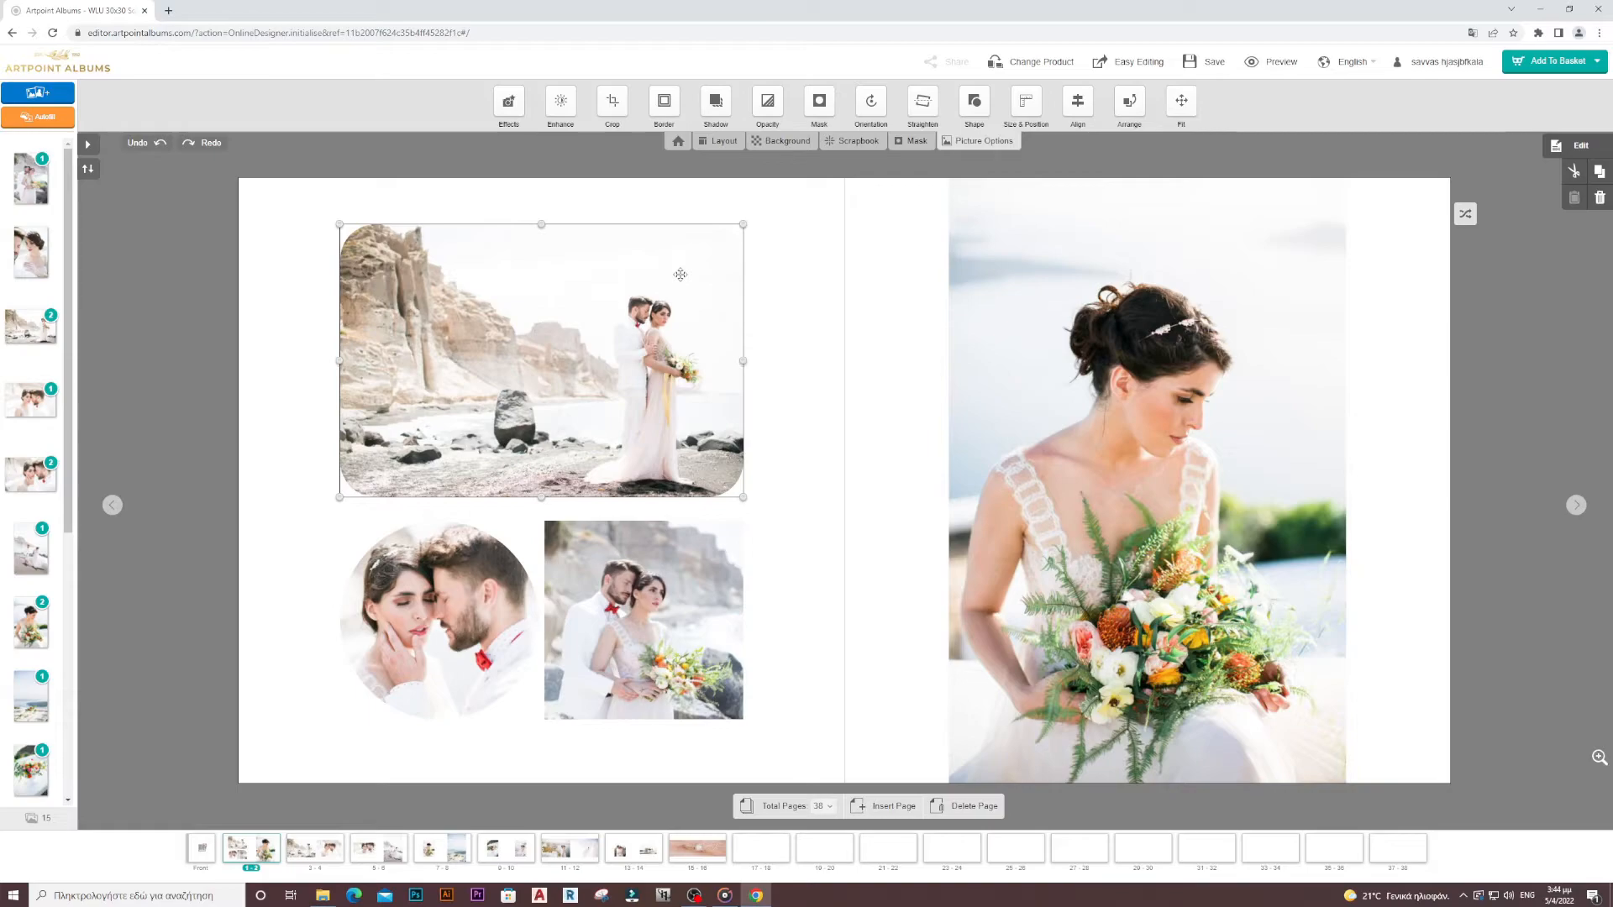
{"action": "left_click", "coordinate": [917, 143]}
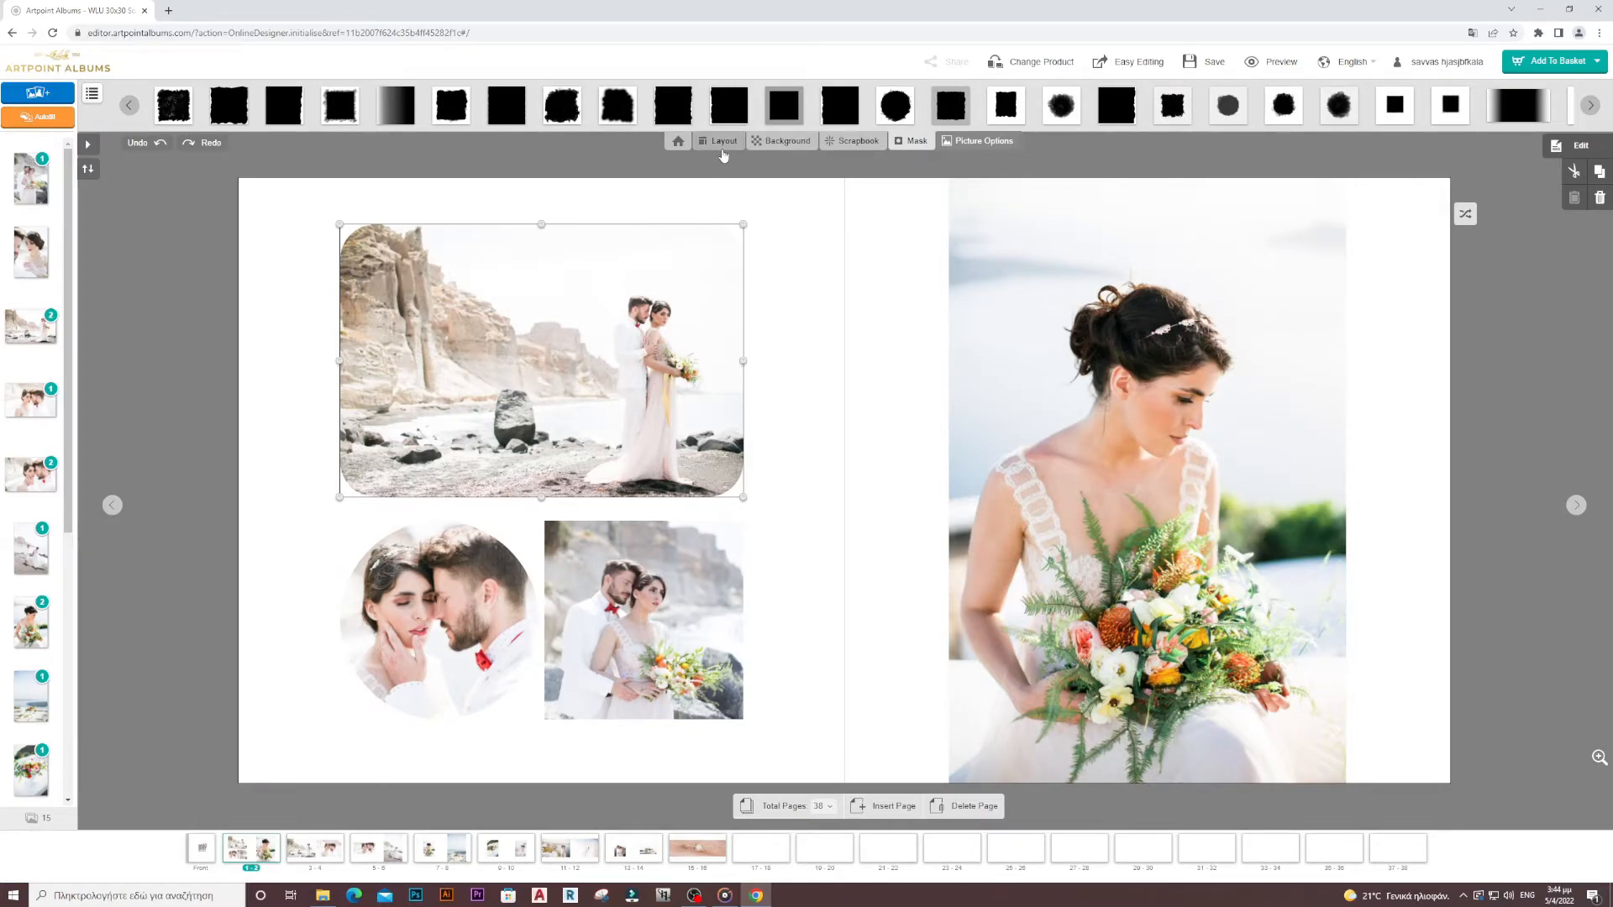
{"action": "left_click", "coordinate": [864, 147]}
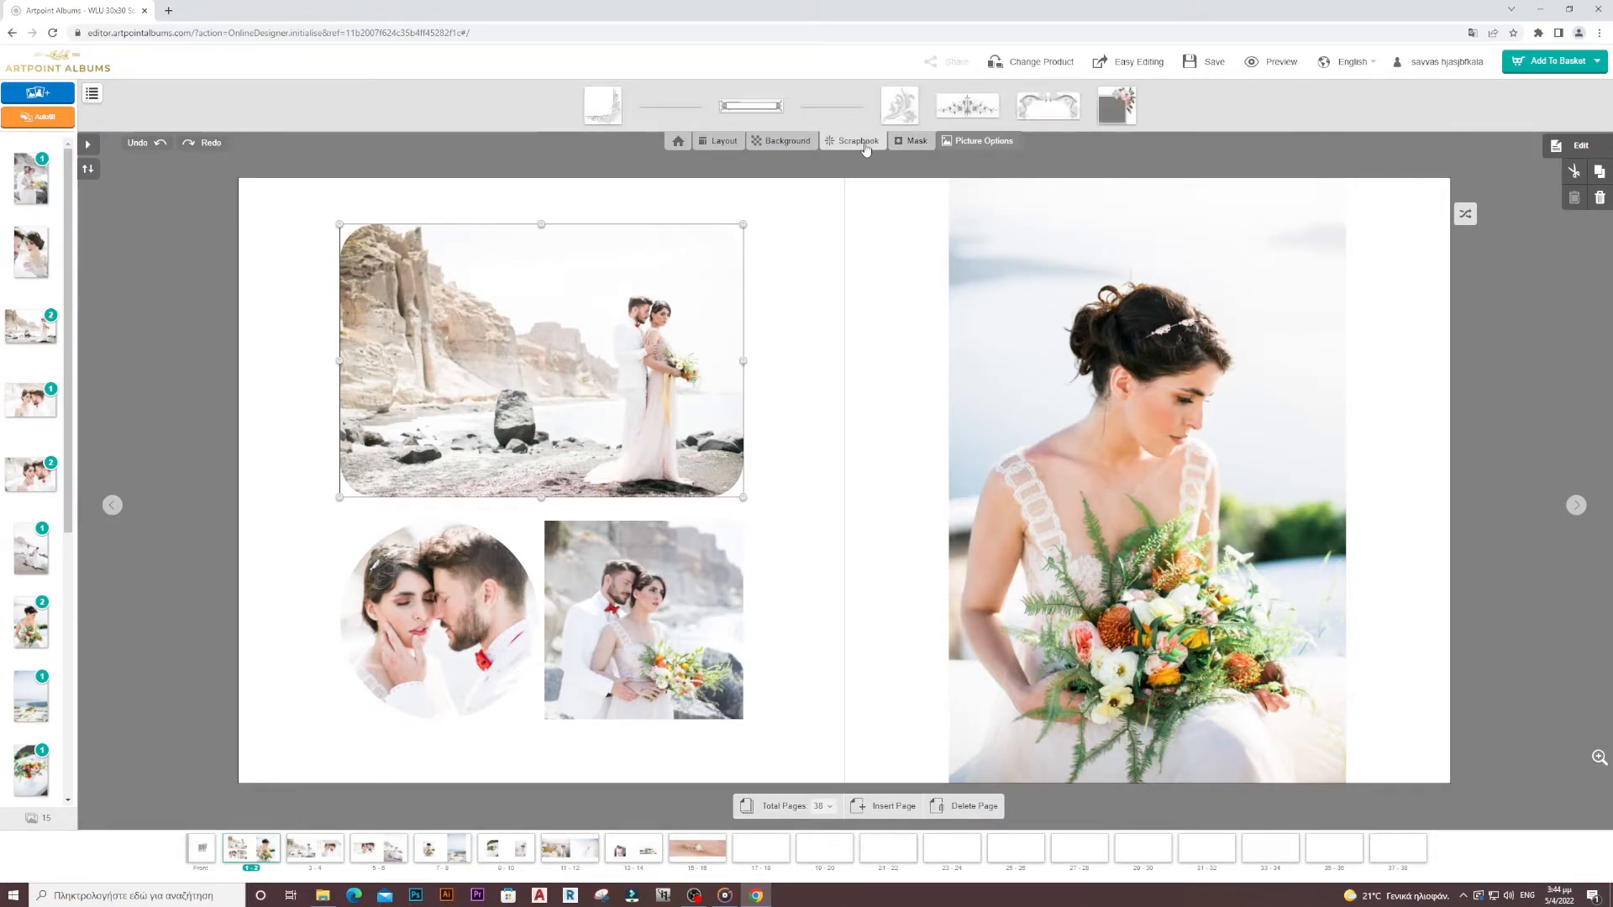
{"action": "left_click_drag", "start_coordinate": [968, 106], "coordinate": [546, 217]}
- Give page 1 the dusty pink floral background and apply a rough brush-edged mask to it
{"action": "left_click", "coordinate": [780, 144]}
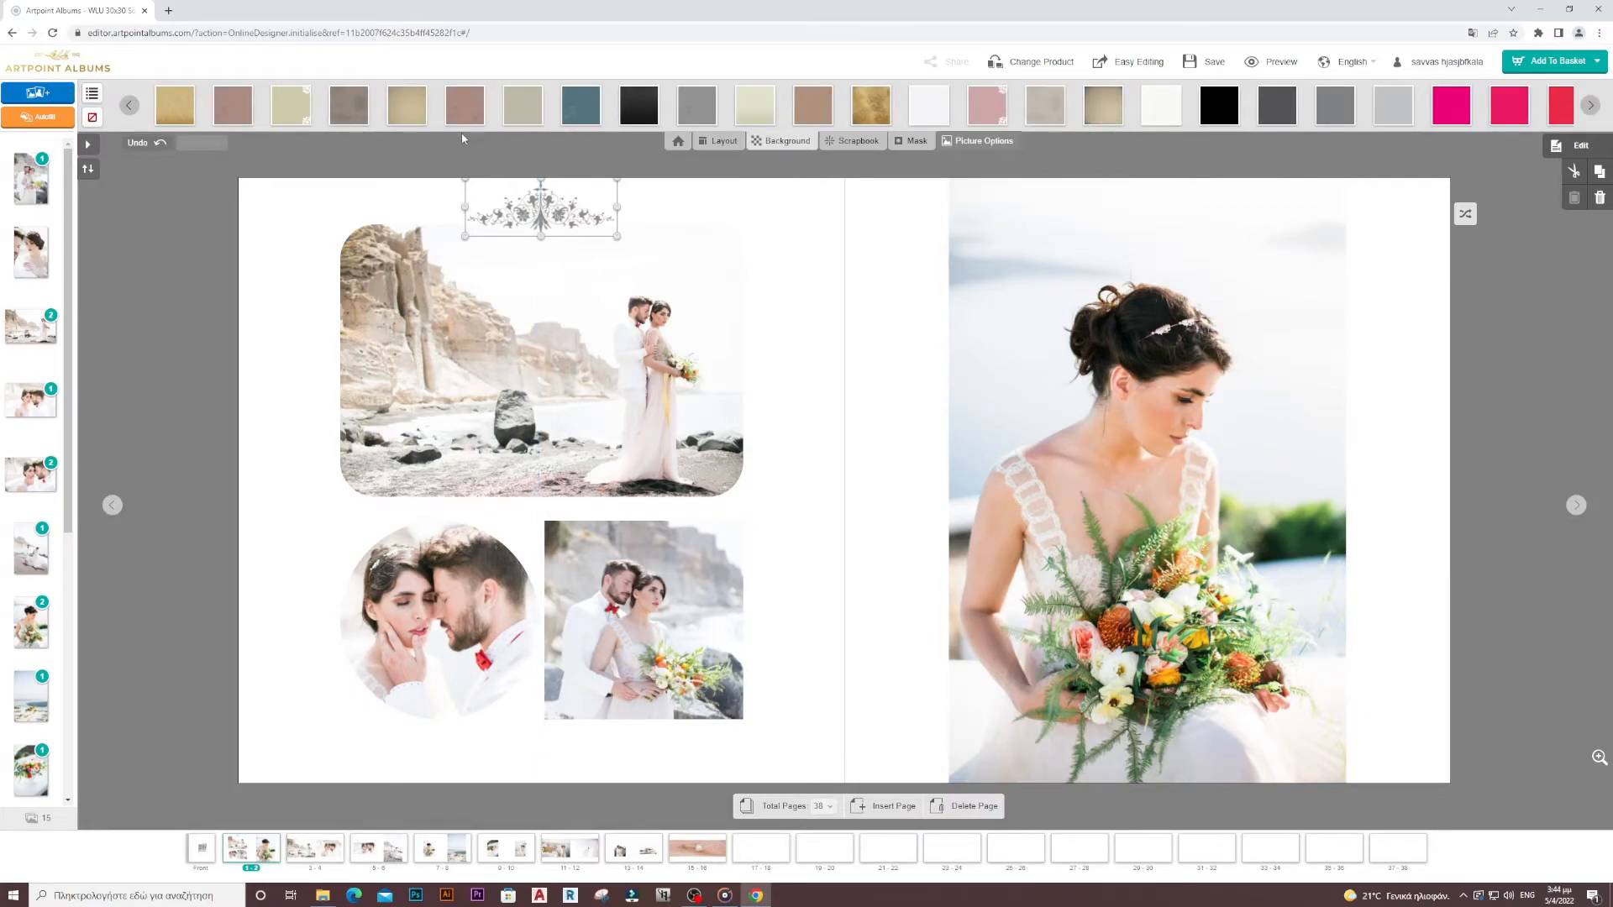
{"action": "left_click_drag", "start_coordinate": [467, 111], "coordinate": [321, 500]}
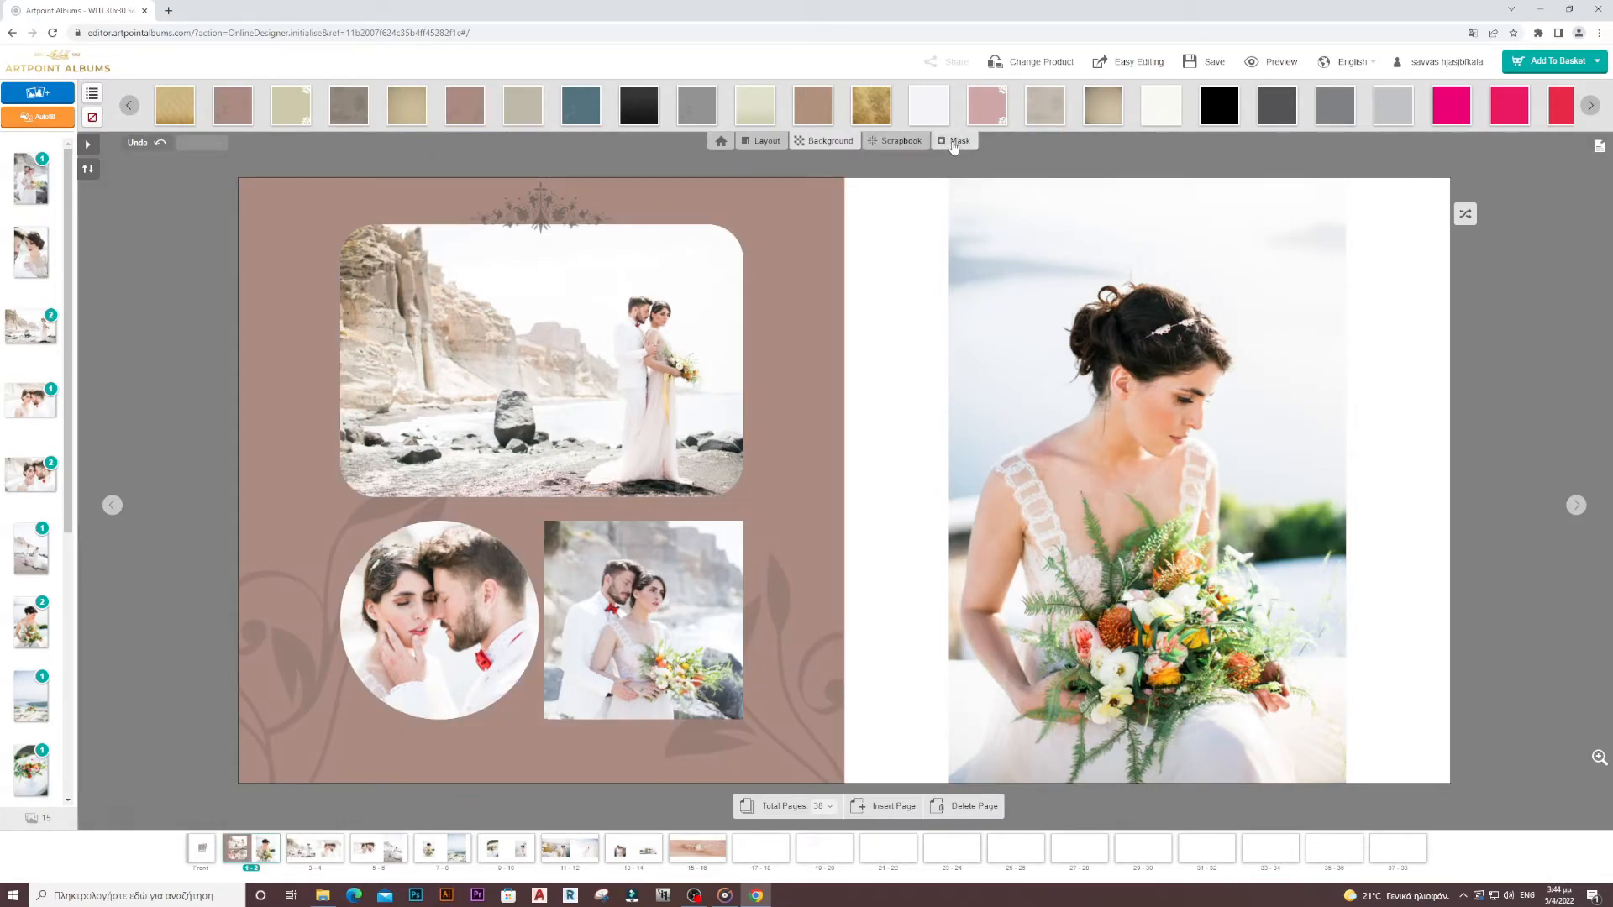
{"action": "left_click", "coordinate": [955, 141]}
{"action": "mouse_move", "coordinate": [896, 105]}
{"action": "left_mouse_down"}
{"action": "mouse_move", "coordinate": [821, 321]}
{"action": "mouse_move", "coordinate": [786, 343]}
{"action": "left_mouse_up"}
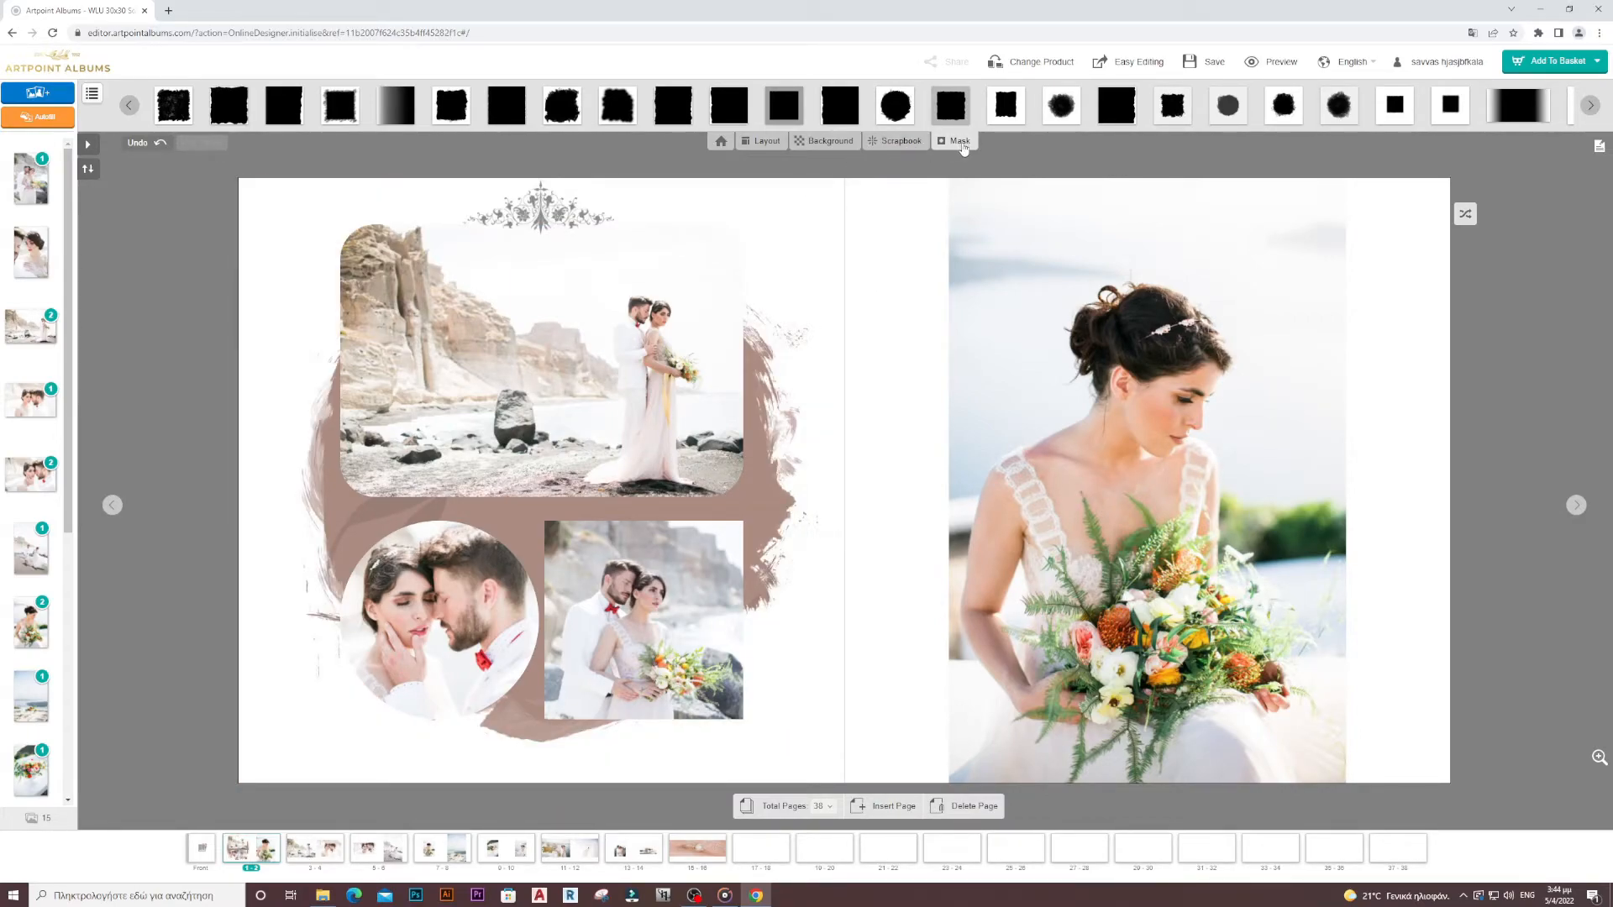
{"action": "left_click", "coordinate": [658, 319]}
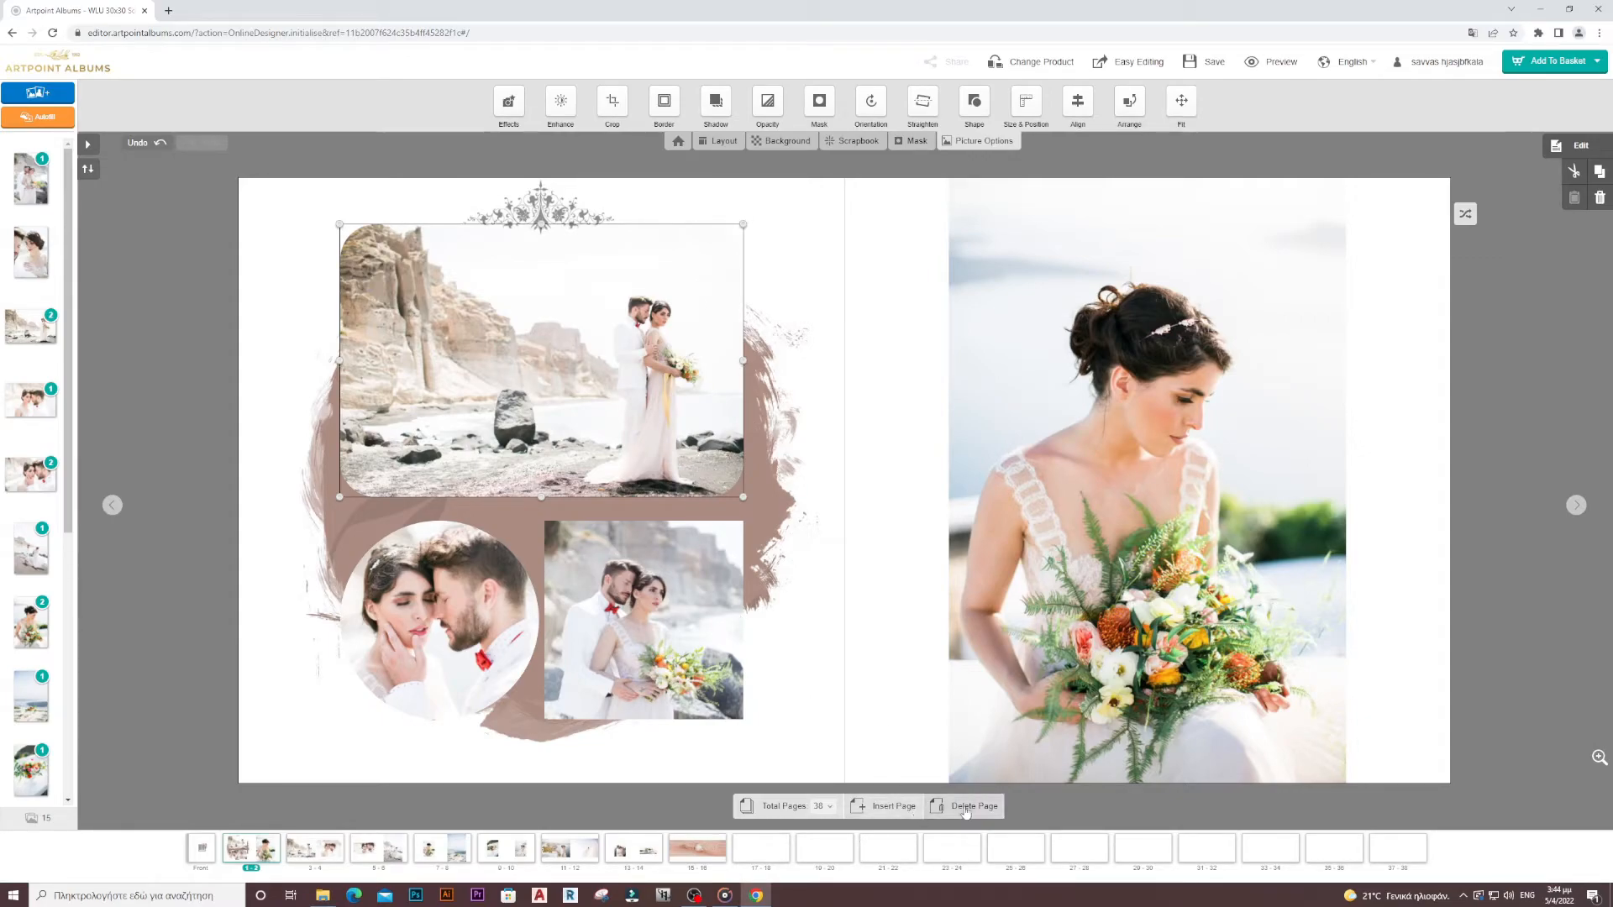
- Delete the last empty spread, pages 37-38, and return to pages 1-2
{"action": "left_click", "coordinate": [1399, 851]}
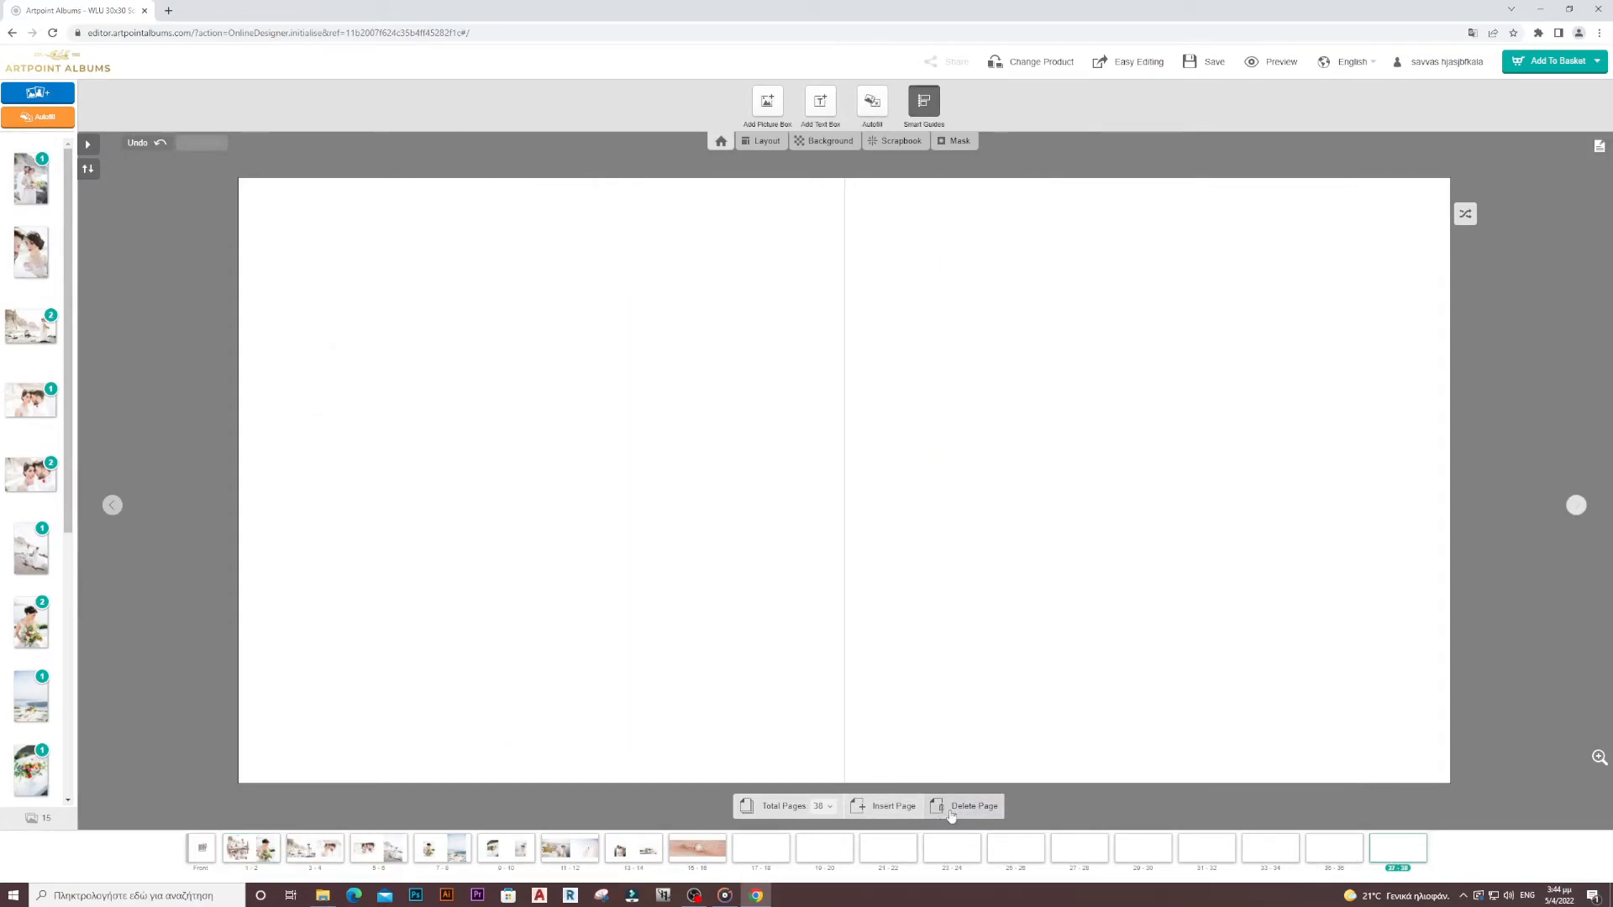
{"action": "left_click", "coordinate": [975, 808]}
{"action": "left_click", "coordinate": [901, 490]}
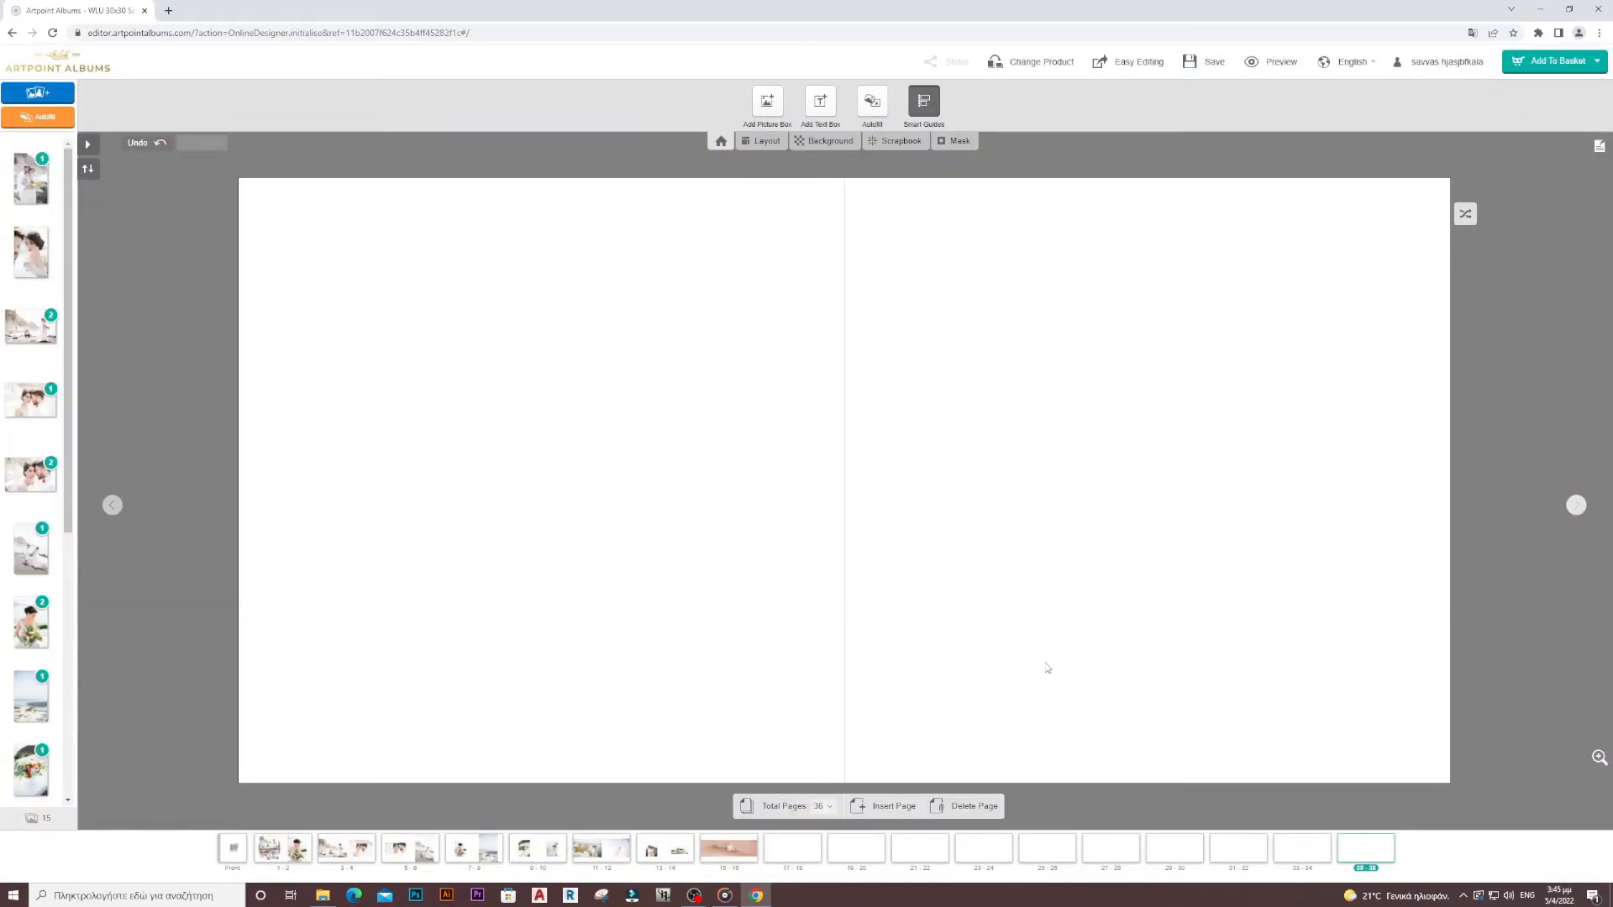
{"action": "left_click", "coordinate": [283, 850]}
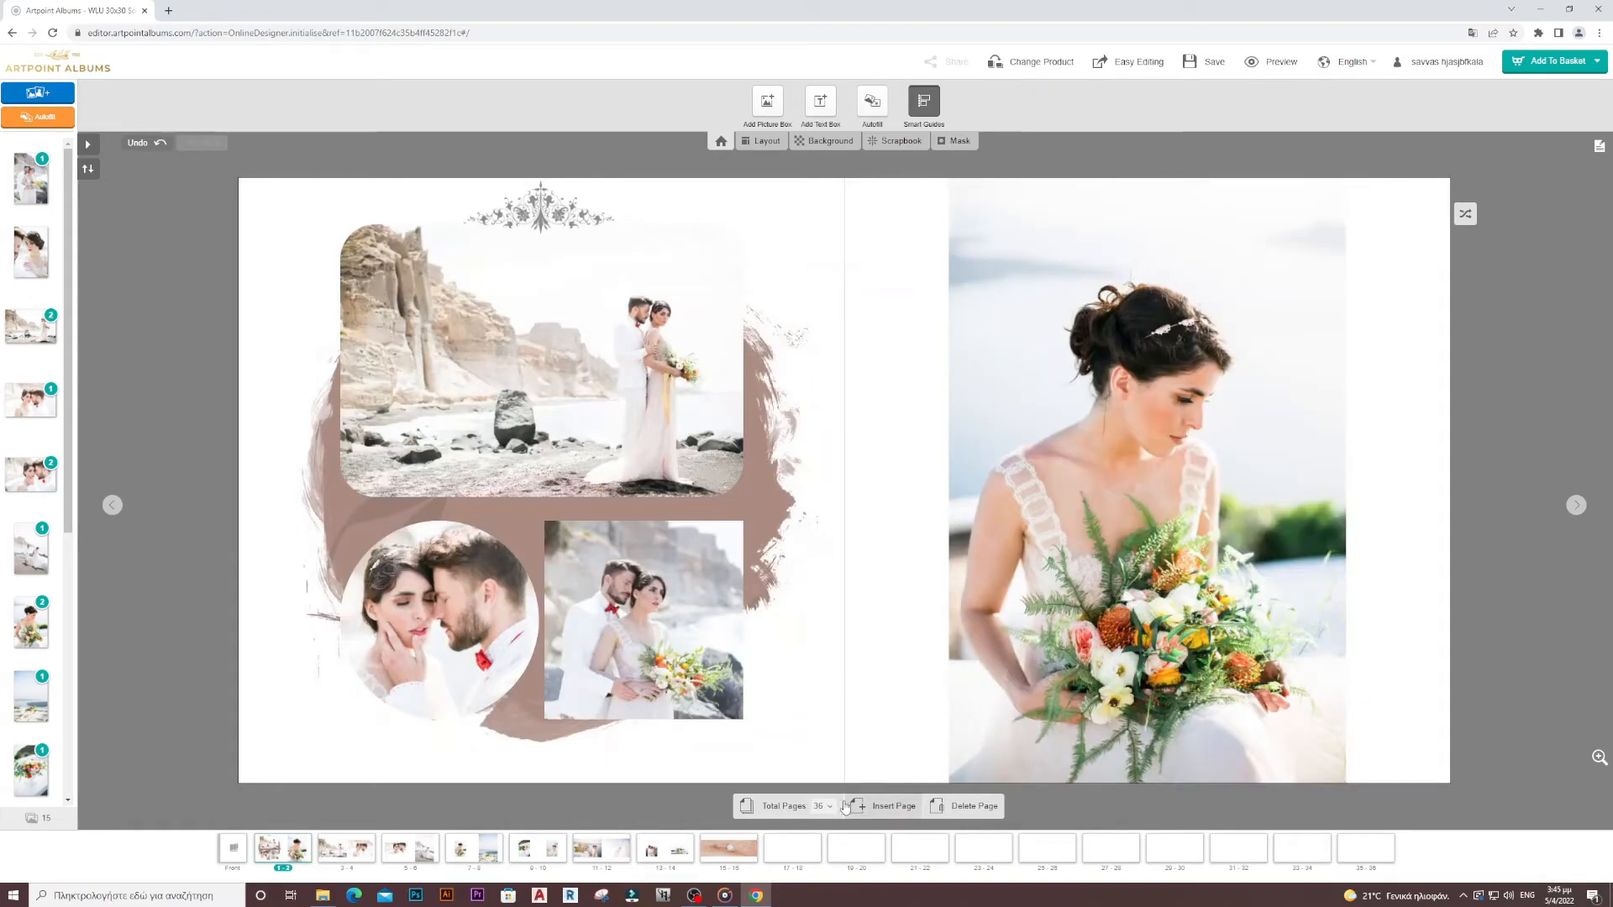
- Examine the available total page counts and their prices, leaving the album at 36 pages
{"action": "left_click", "coordinate": [825, 807]}
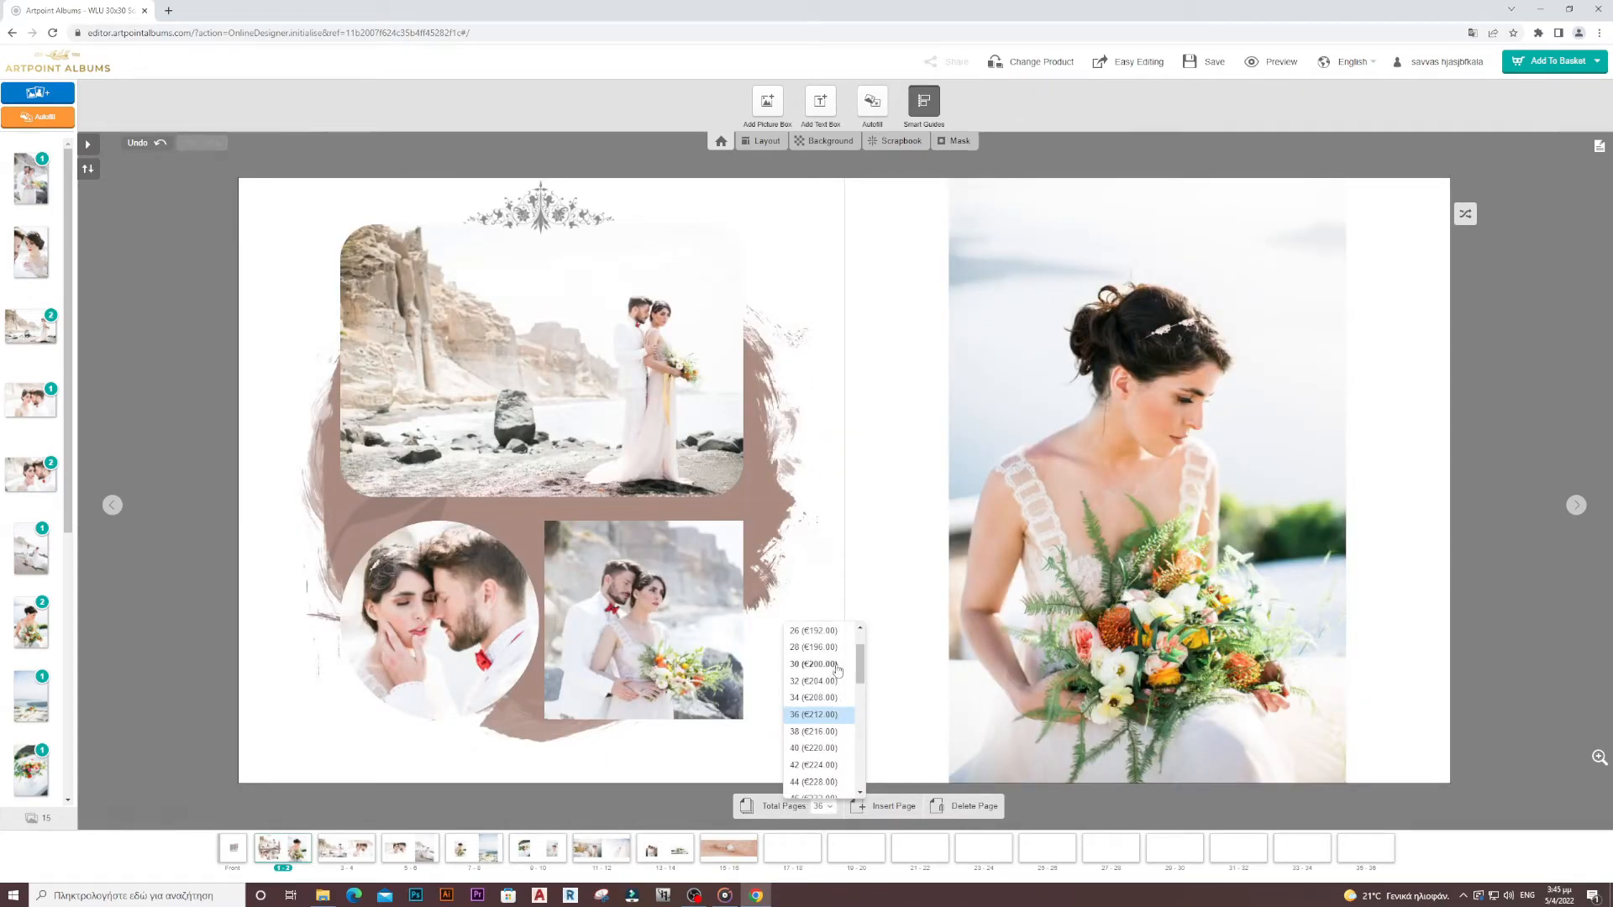
{"action": "mouse_move", "coordinate": [861, 666]}
{"action": "left_mouse_down"}
{"action": "mouse_move", "coordinate": [864, 762]}
{"action": "mouse_move", "coordinate": [868, 640]}
{"action": "left_mouse_up"}
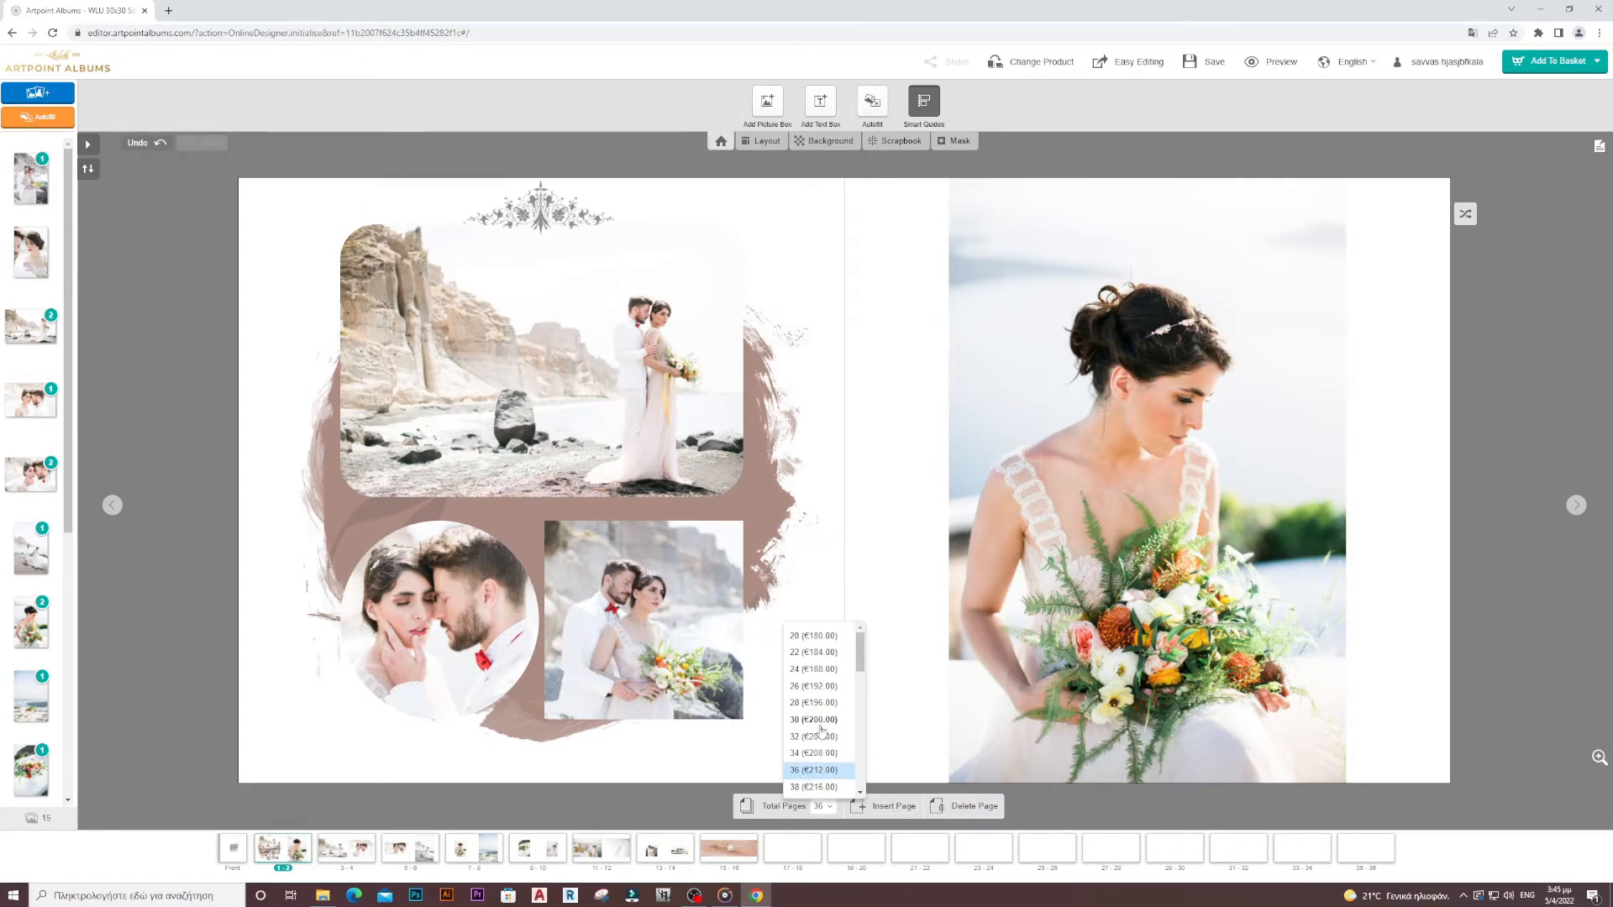
{"action": "left_click", "coordinate": [830, 808]}
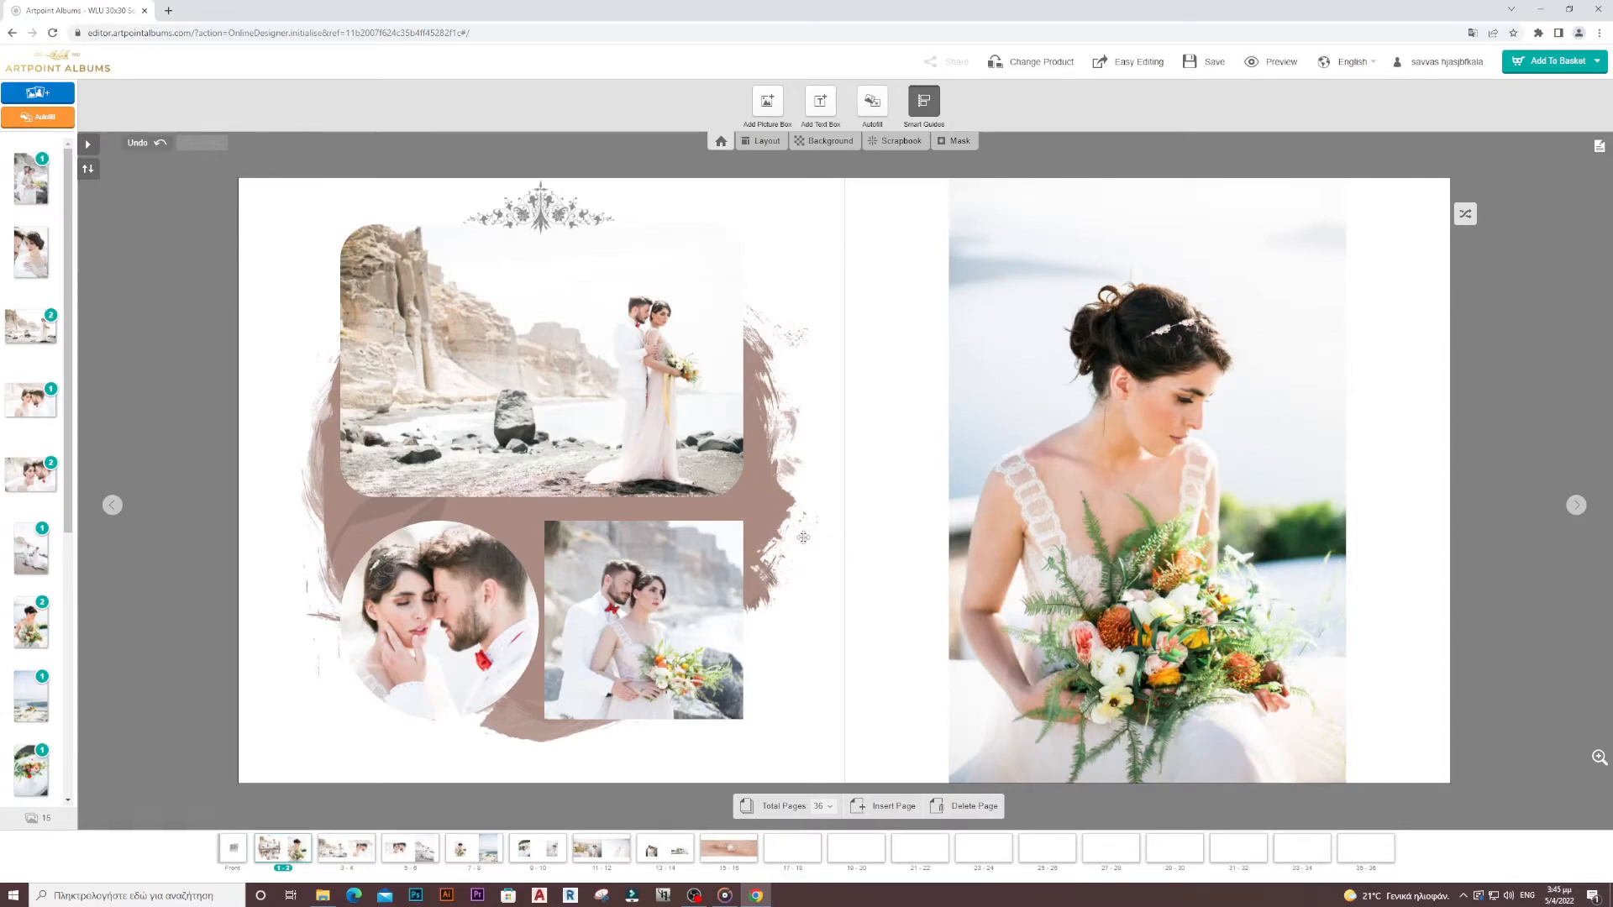
- Reorder the album by swapping spread 7-8 with 9-10 and spread 11-12 with 13-14
{"action": "left_click_drag", "start_coordinate": [538, 849], "coordinate": [483, 855]}
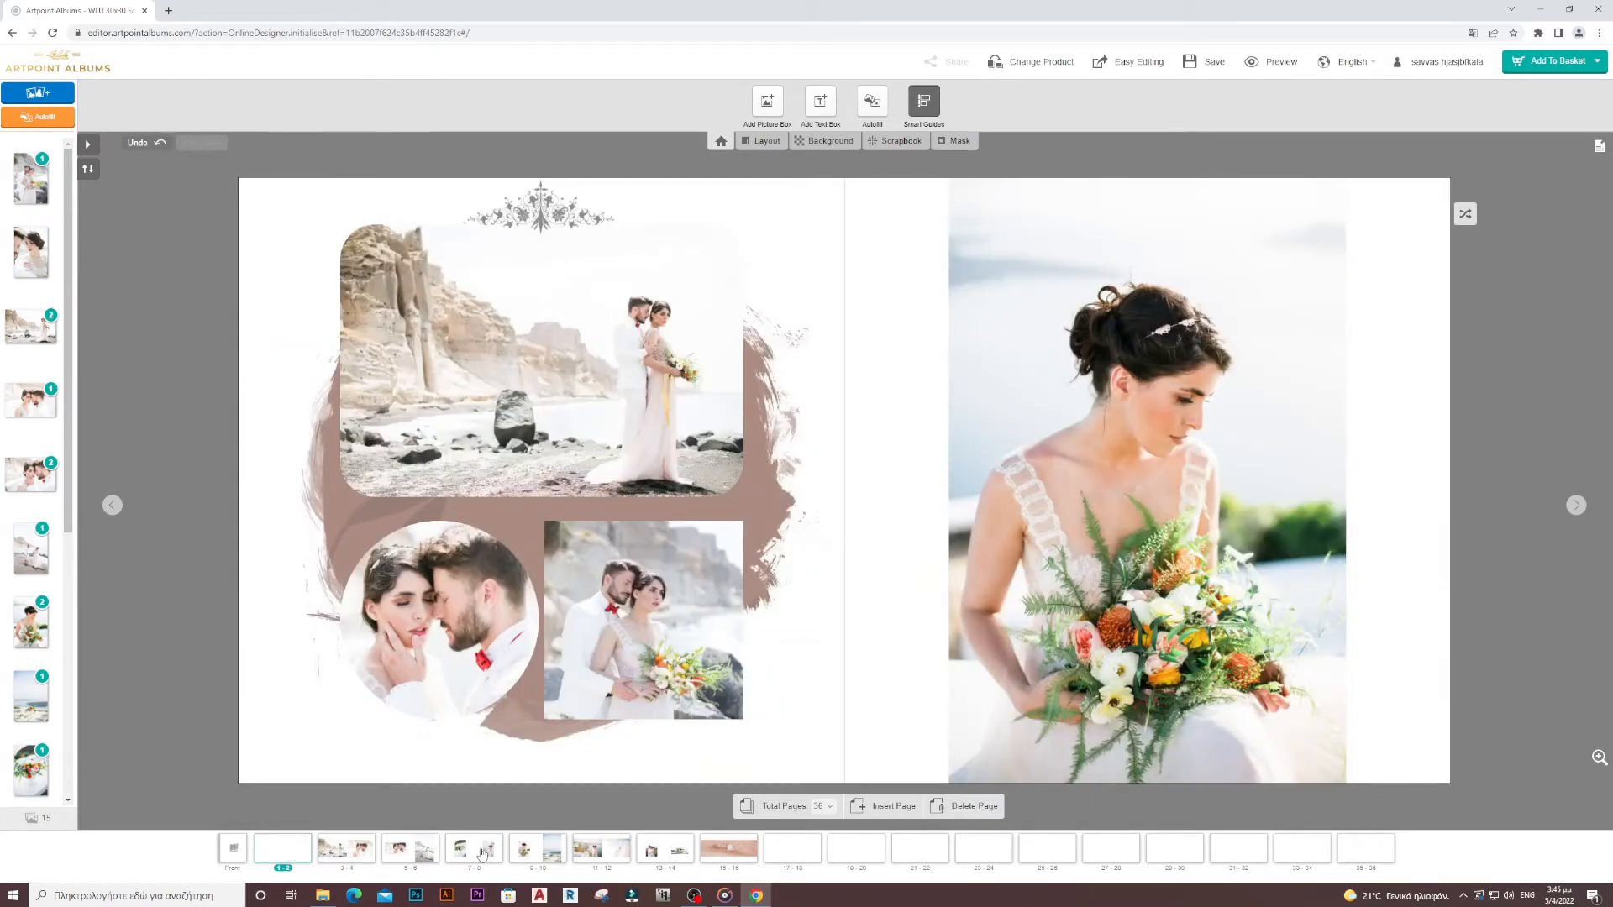
{"action": "left_click_drag", "start_coordinate": [588, 859], "coordinate": [589, 859]}
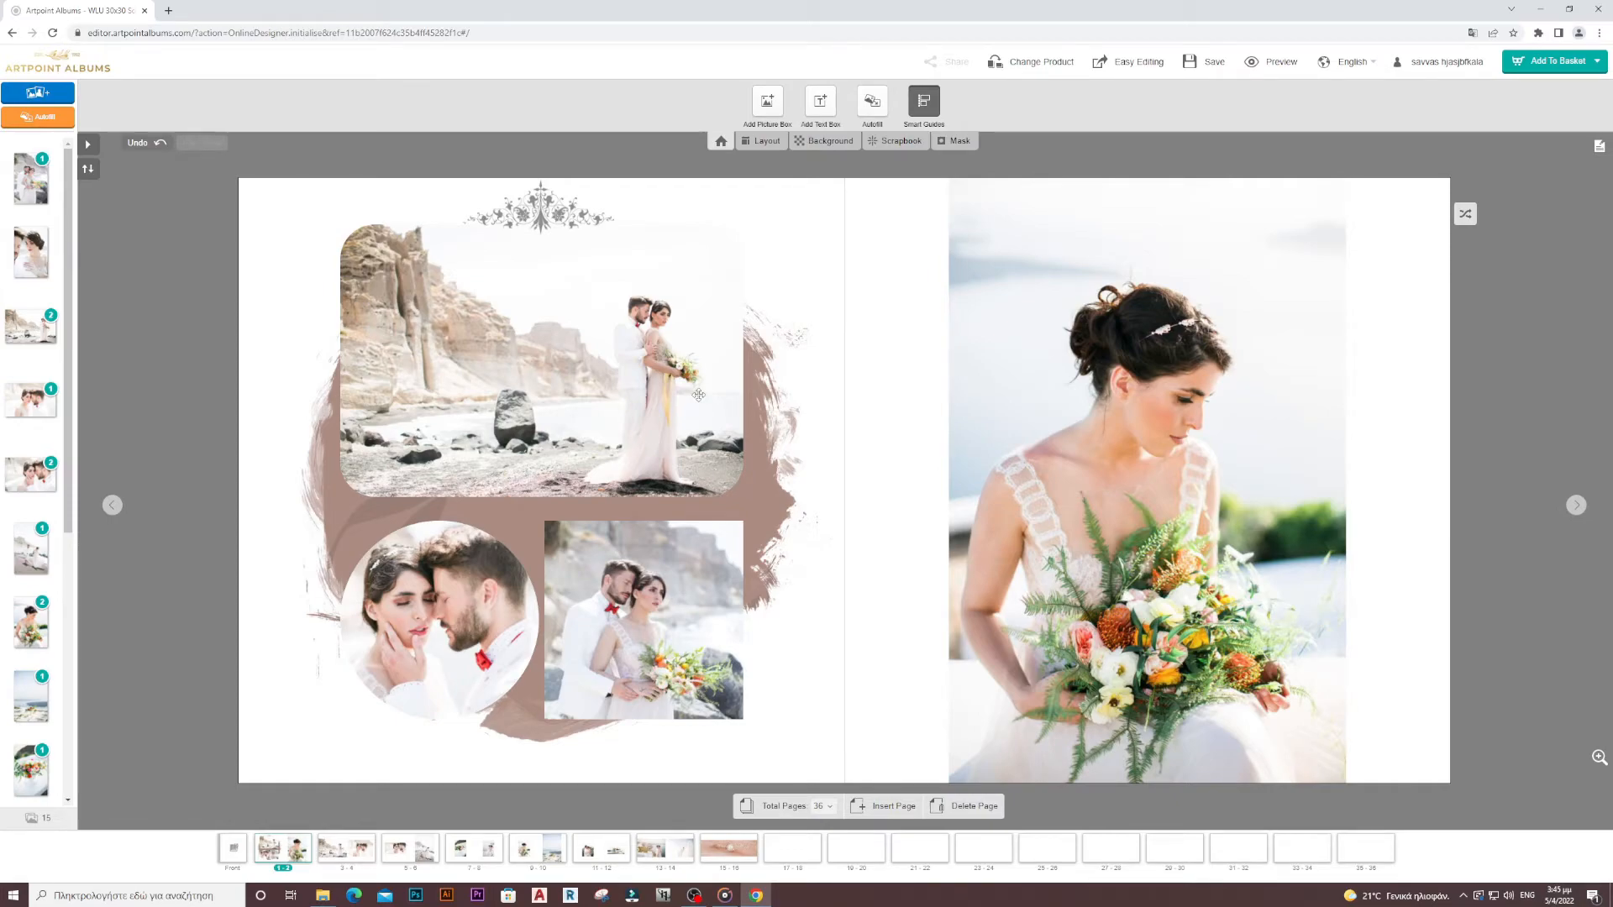
- Save the project as album9
{"action": "left_click", "coordinate": [1208, 64]}
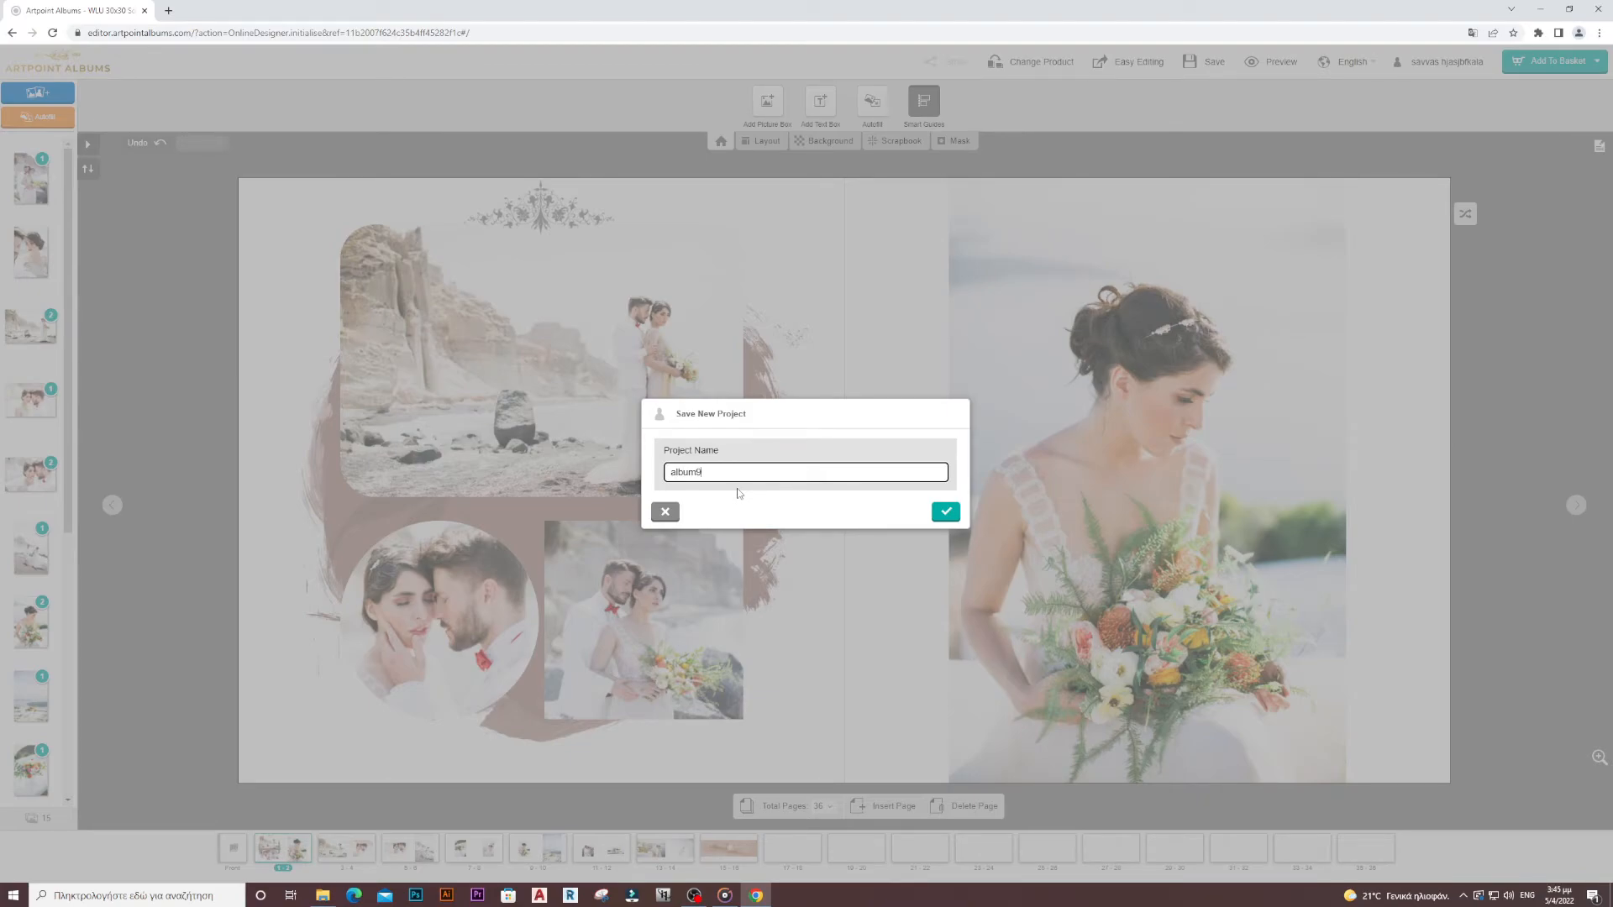
{"action": "left_click", "coordinate": [945, 512]}
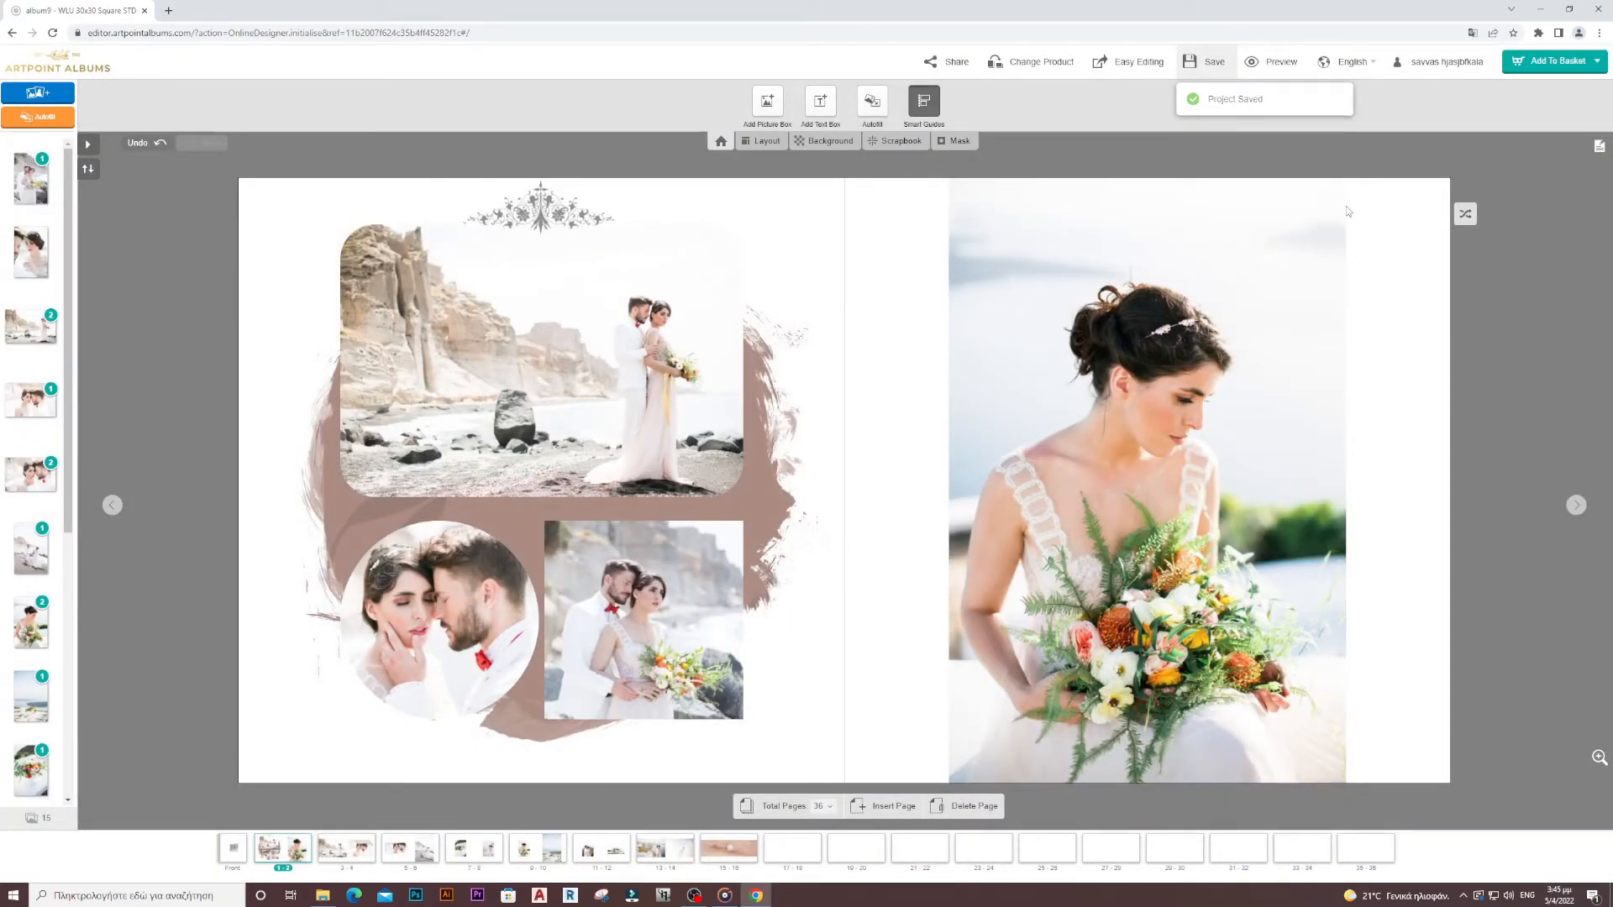
- Add the album to the basket, expanding the page 15 entry in the final check and confirming the order
{"action": "left_click", "coordinate": [1555, 64]}
{"action": "left_click", "coordinate": [1557, 186]}
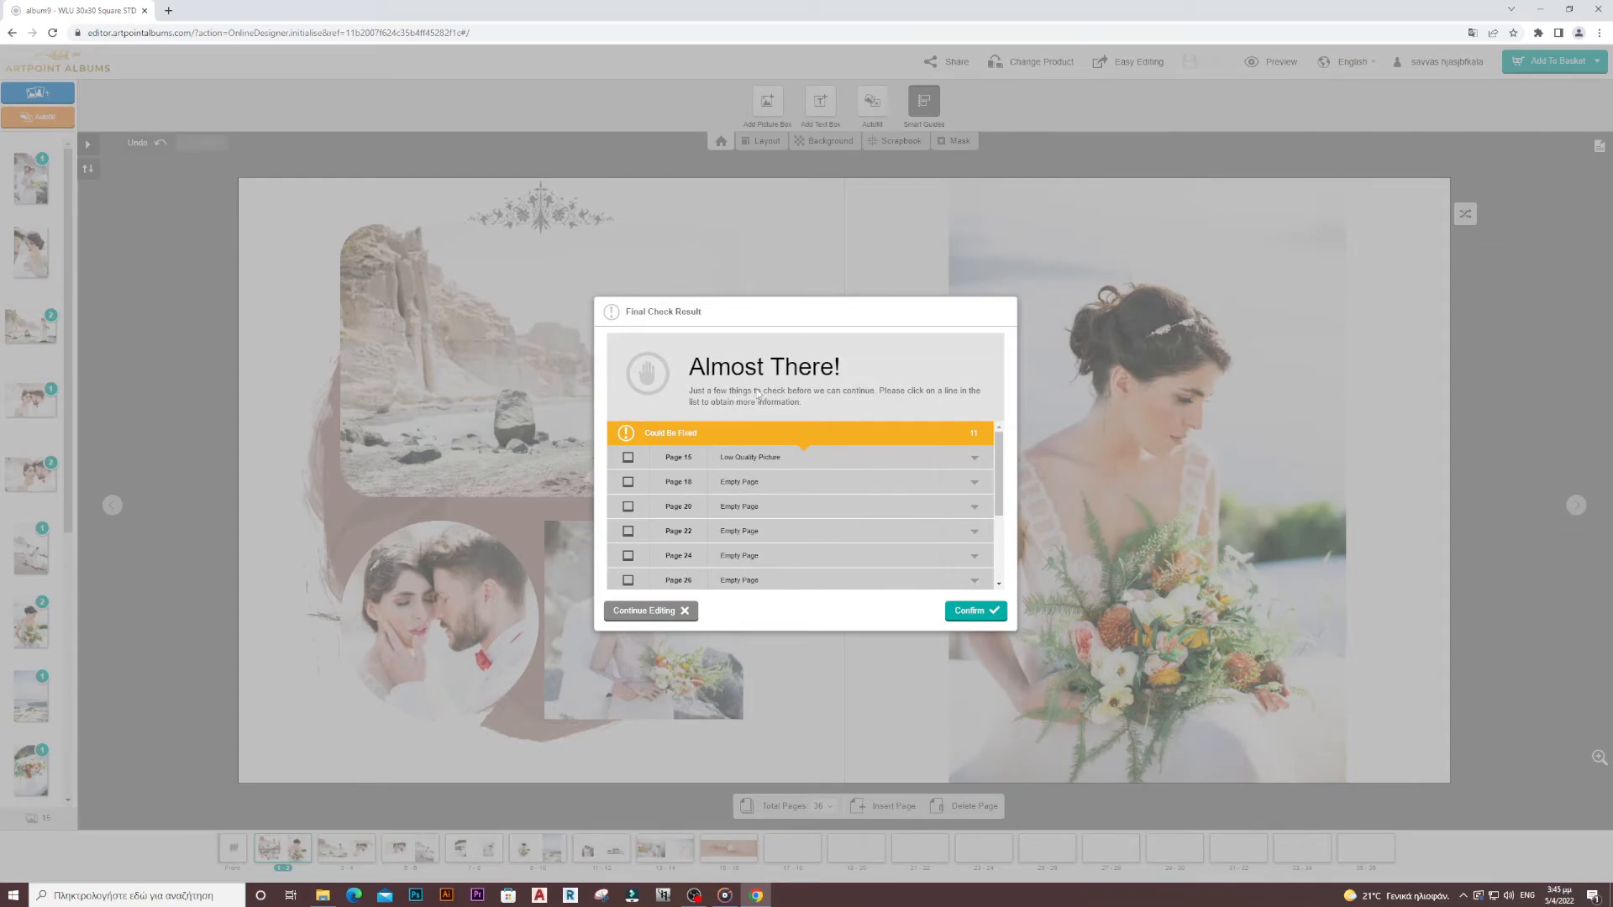
{"action": "left_click", "coordinate": [973, 458]}
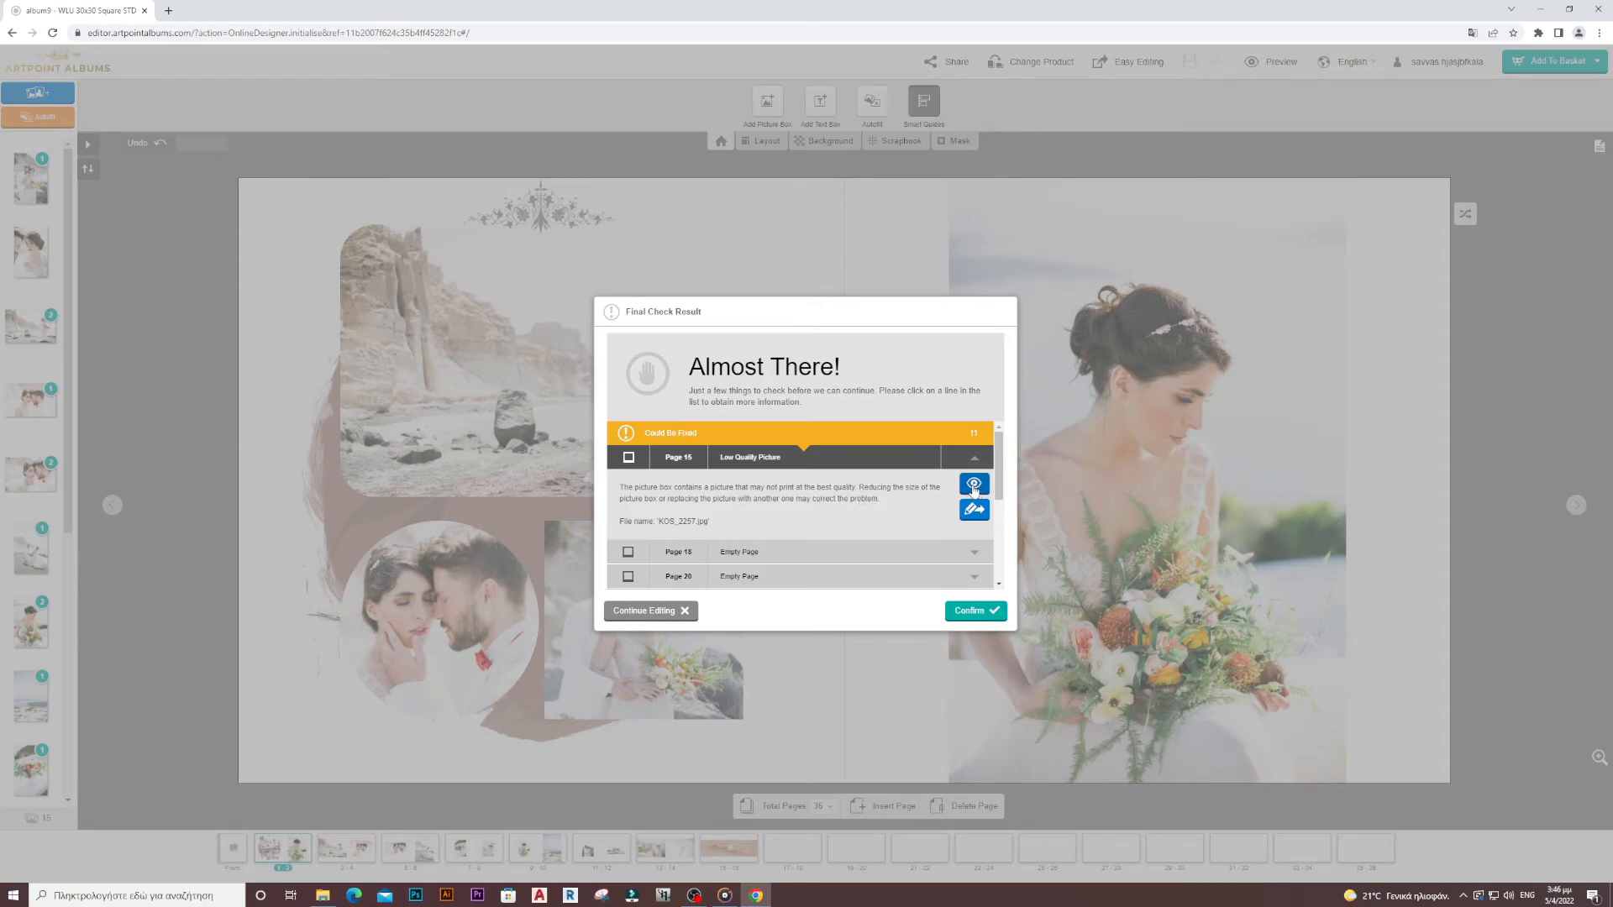
{"action": "left_click", "coordinate": [986, 612]}
{"action": "left_click", "coordinate": [944, 516]}
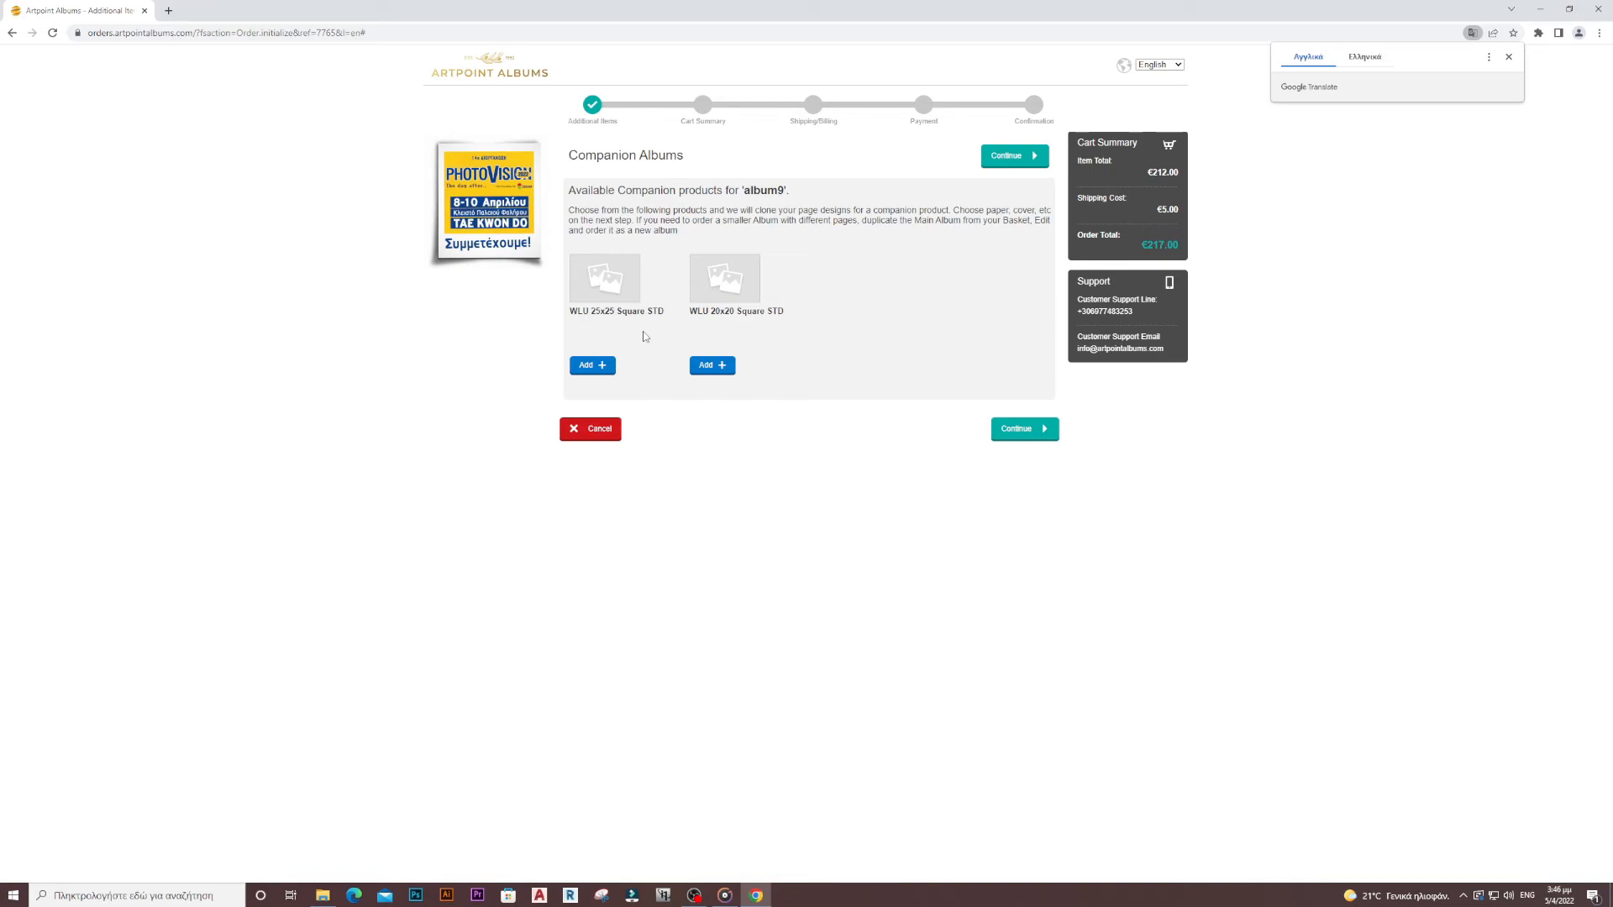
- Continue the order without companion albums and choose Fresh Mint 00-24 as the lacquered wood cover colour
{"action": "left_click", "coordinate": [1047, 436]}
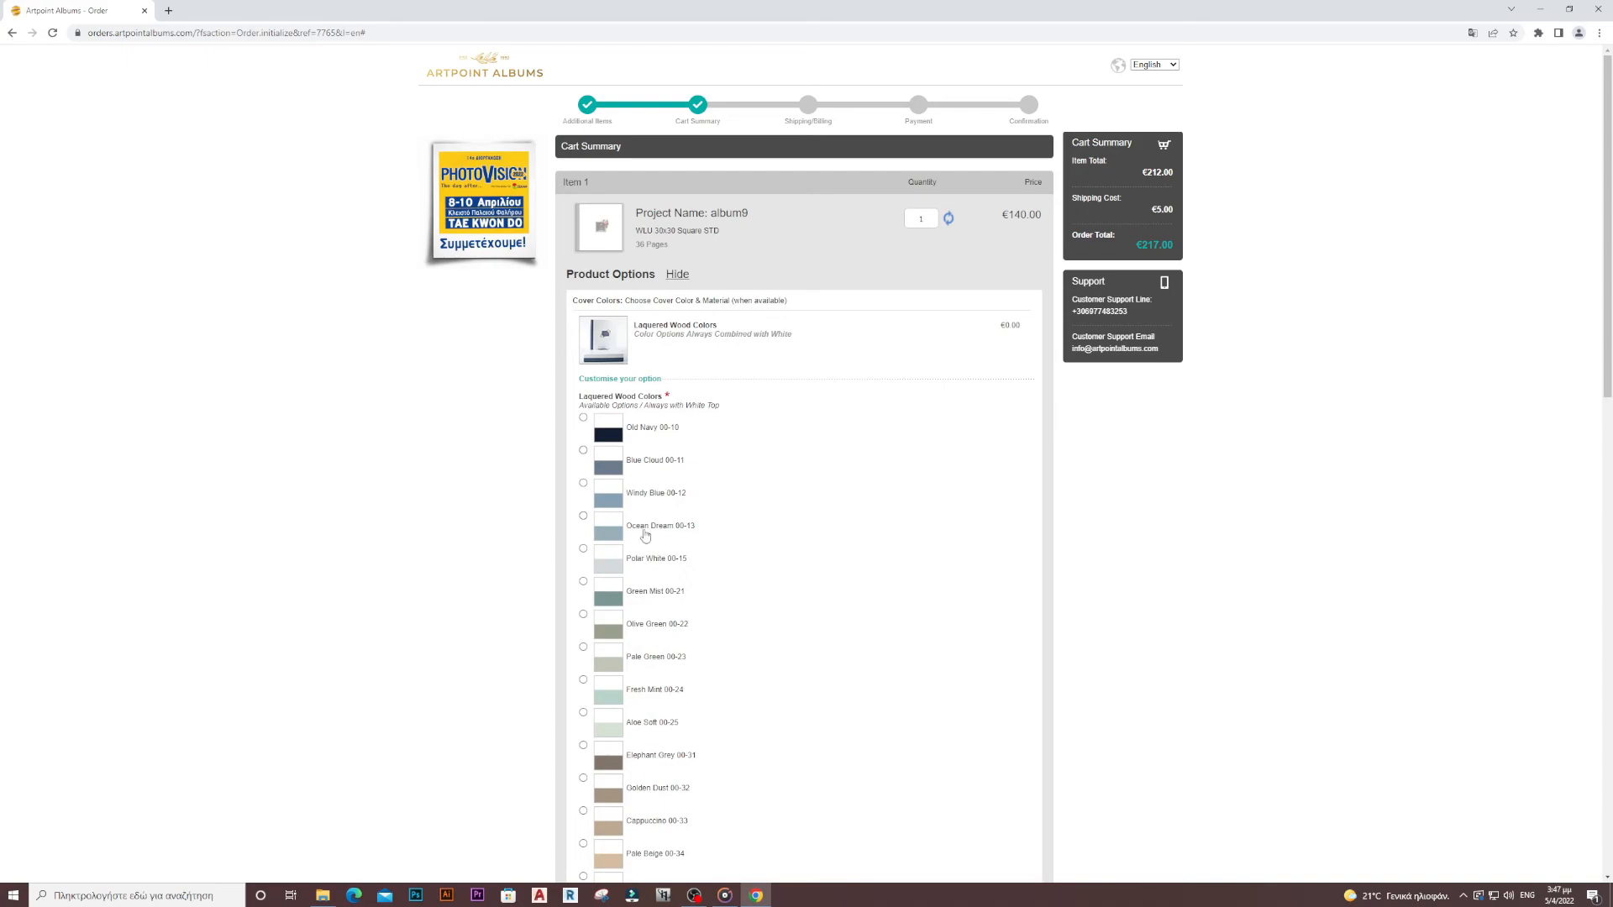
{"action": "scroll", "coordinate": [911, 619], "scroll_direction": "down", "scroll_amount": 8}
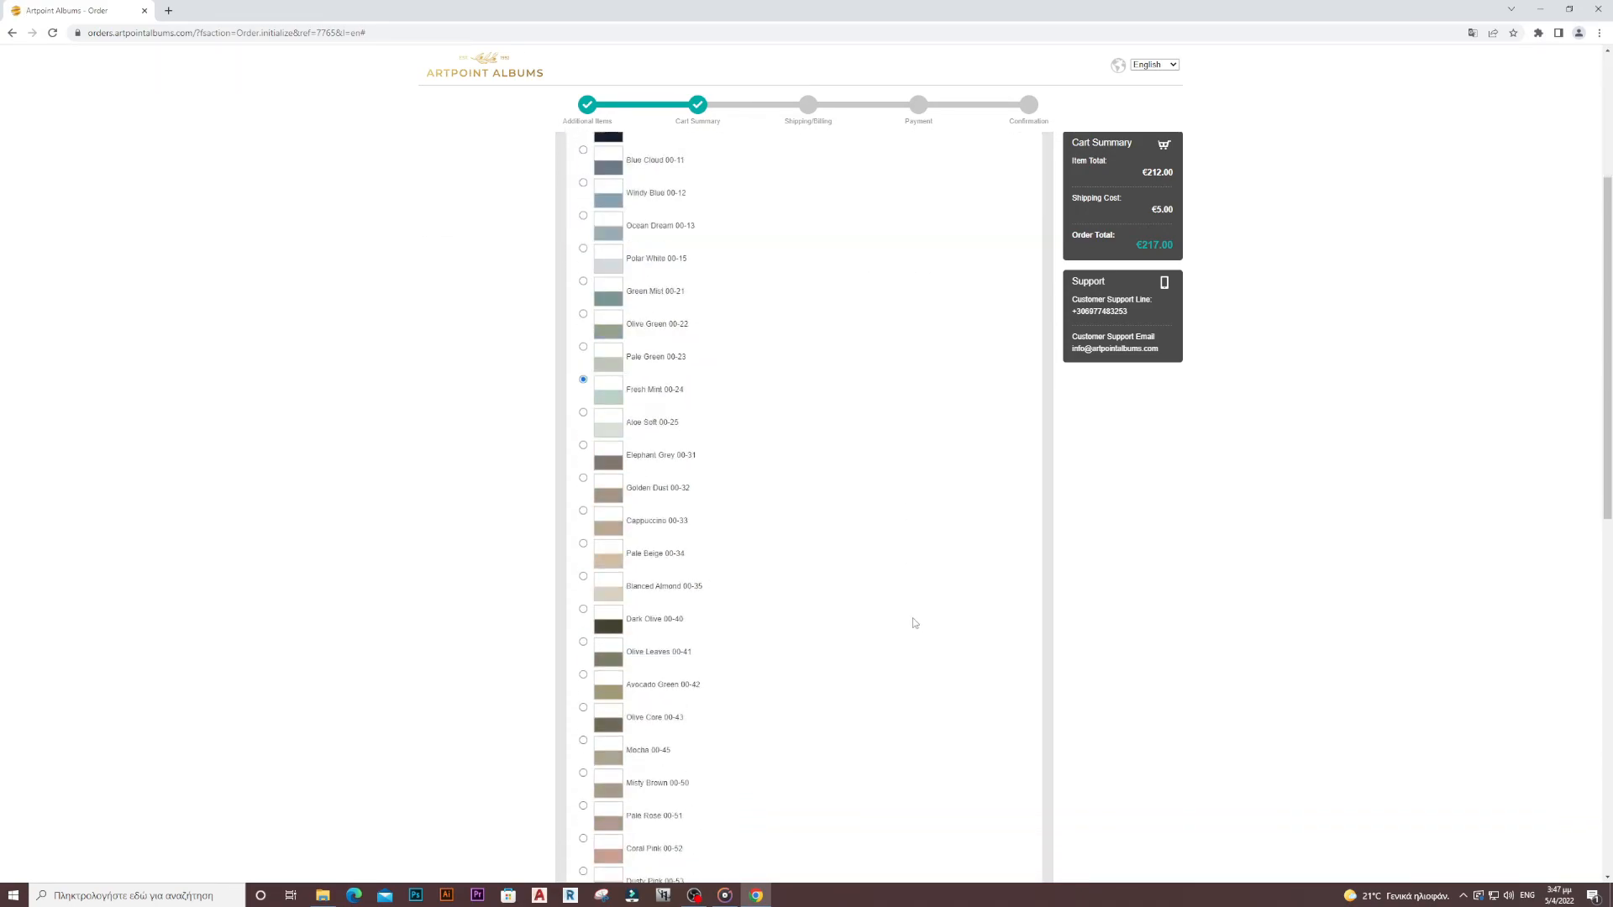
{"action": "scroll", "coordinate": [915, 622], "scroll_direction": "down", "scroll_amount": 5}
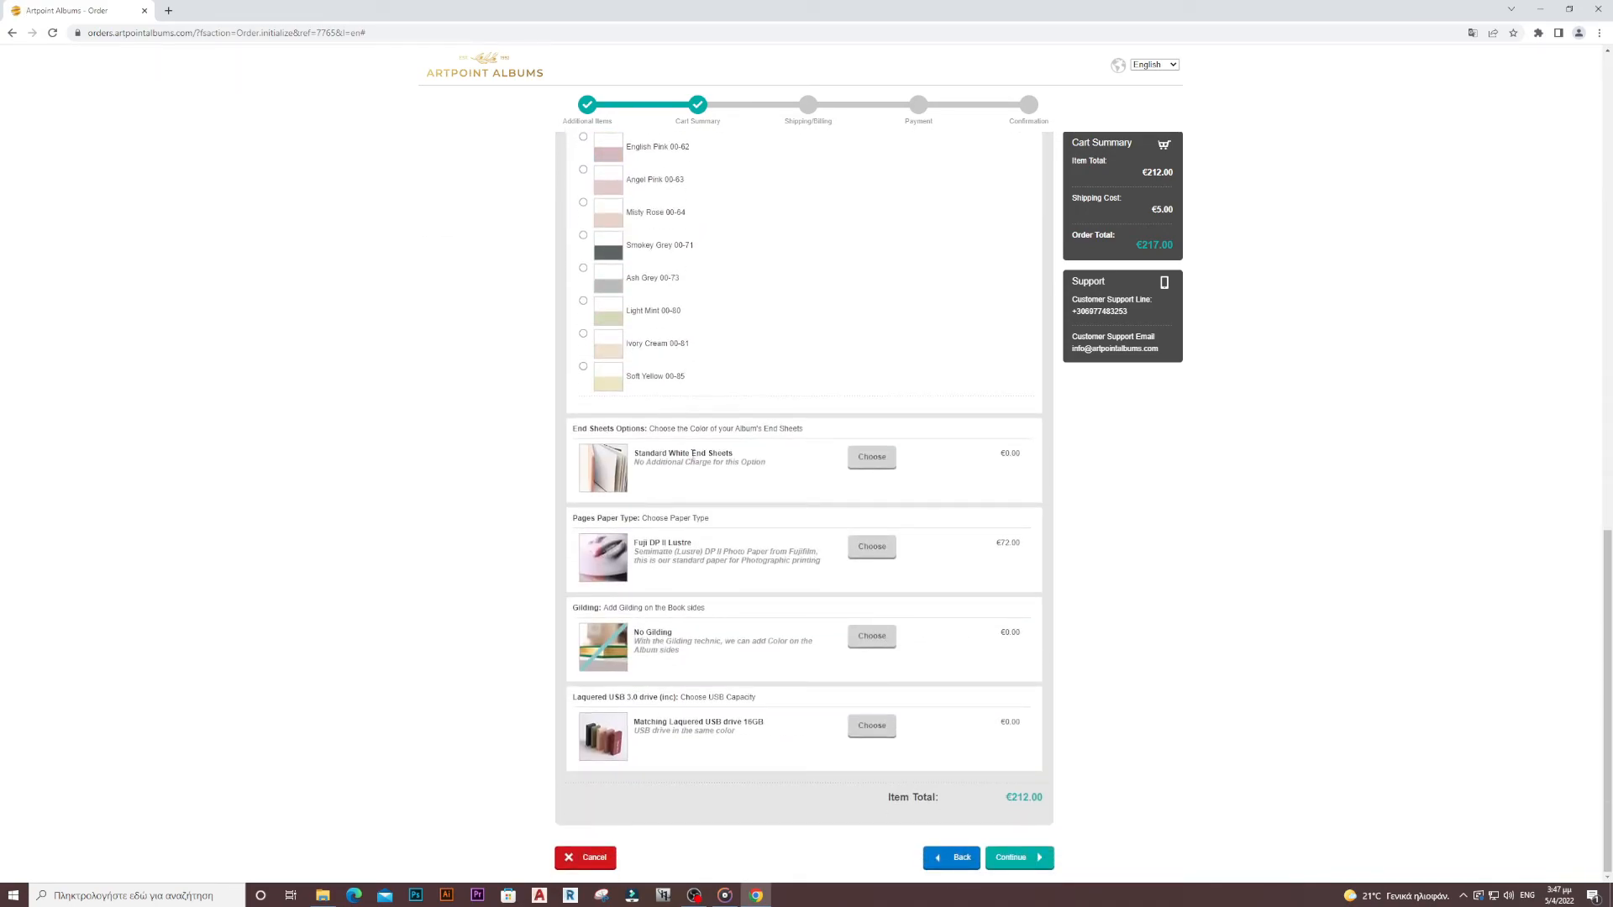
- Change the album's end sheets option to Logo & QR to Your Web Printed on front End Sheet
{"action": "left_click", "coordinate": [882, 468]}
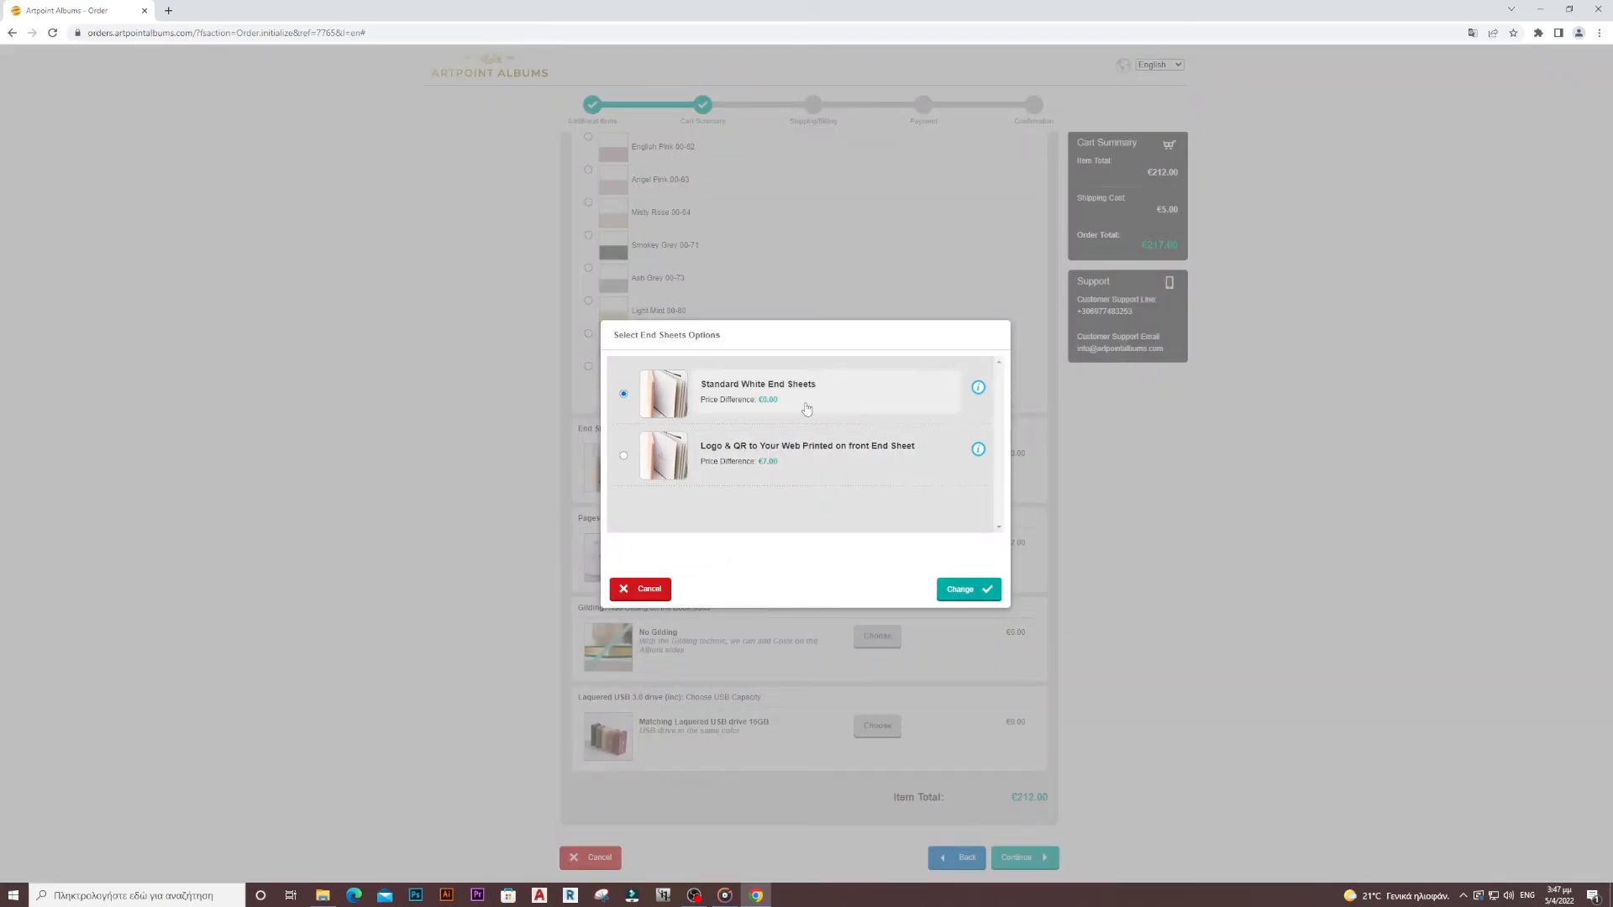
{"action": "left_click", "coordinate": [624, 455]}
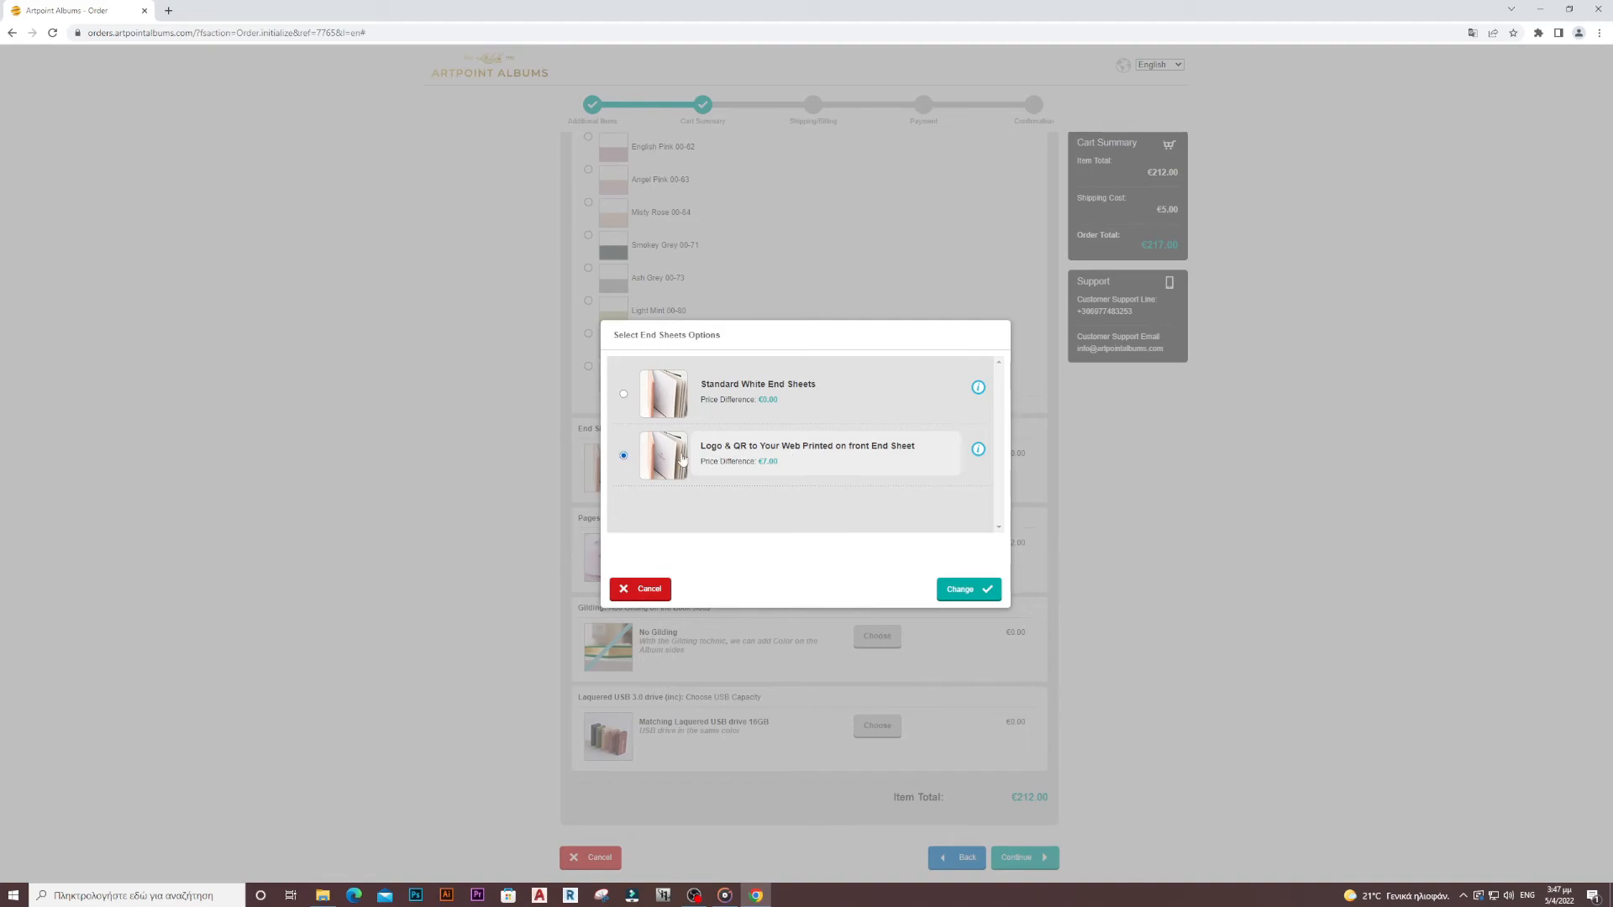
{"action": "left_click", "coordinate": [966, 590]}
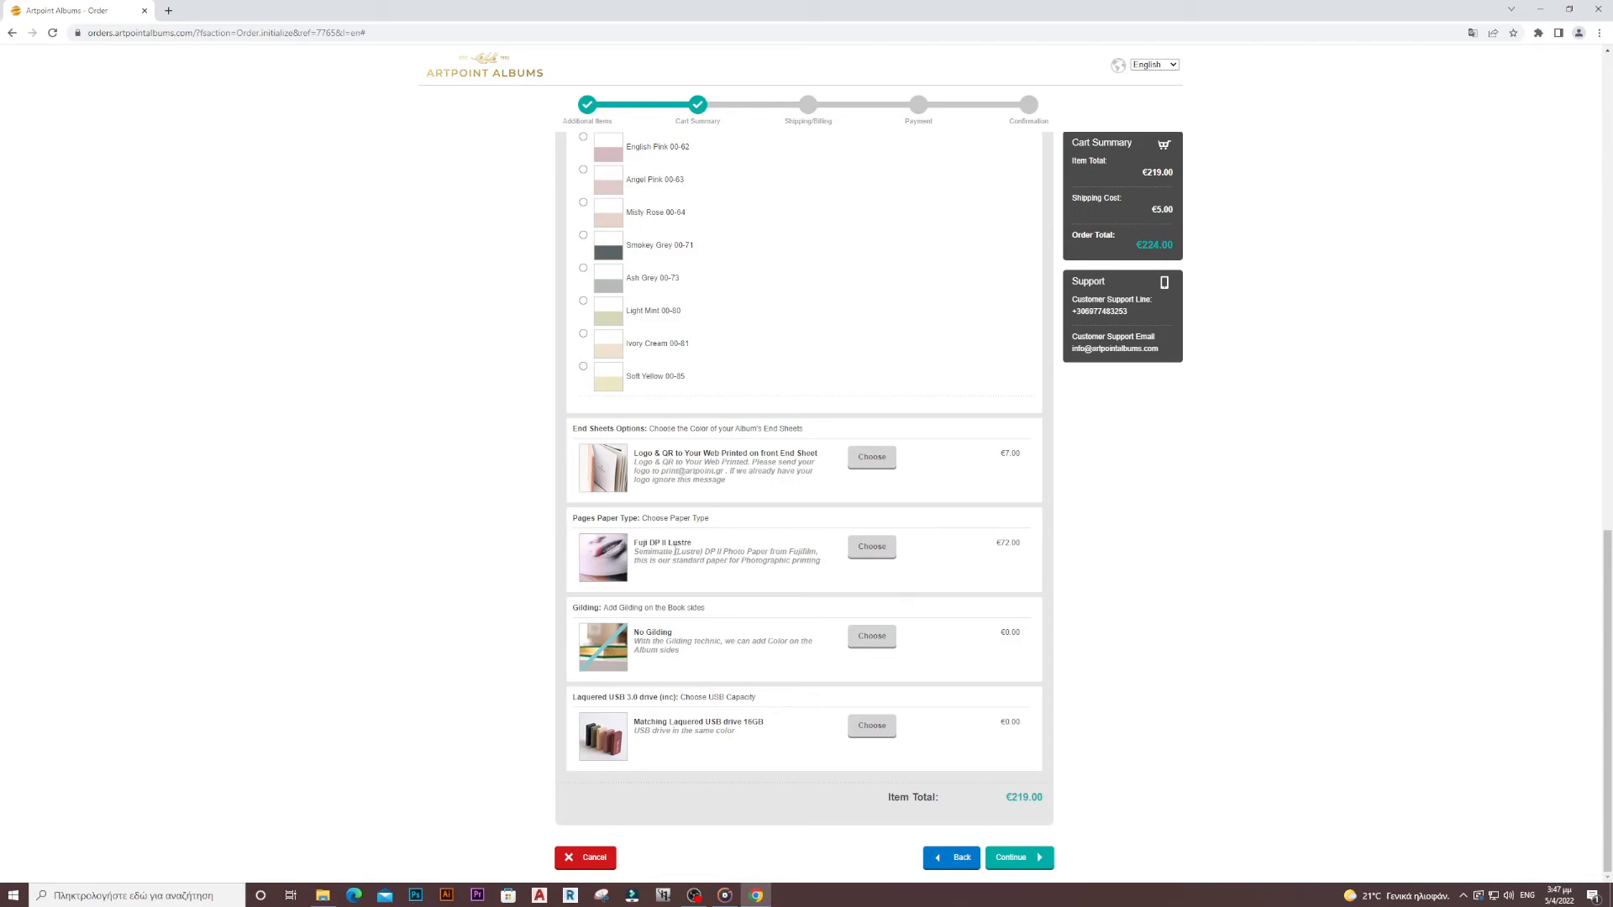
- Review the available page paper types and keep Fuji DP II Lustre for the album
{"action": "left_click", "coordinate": [865, 548]}
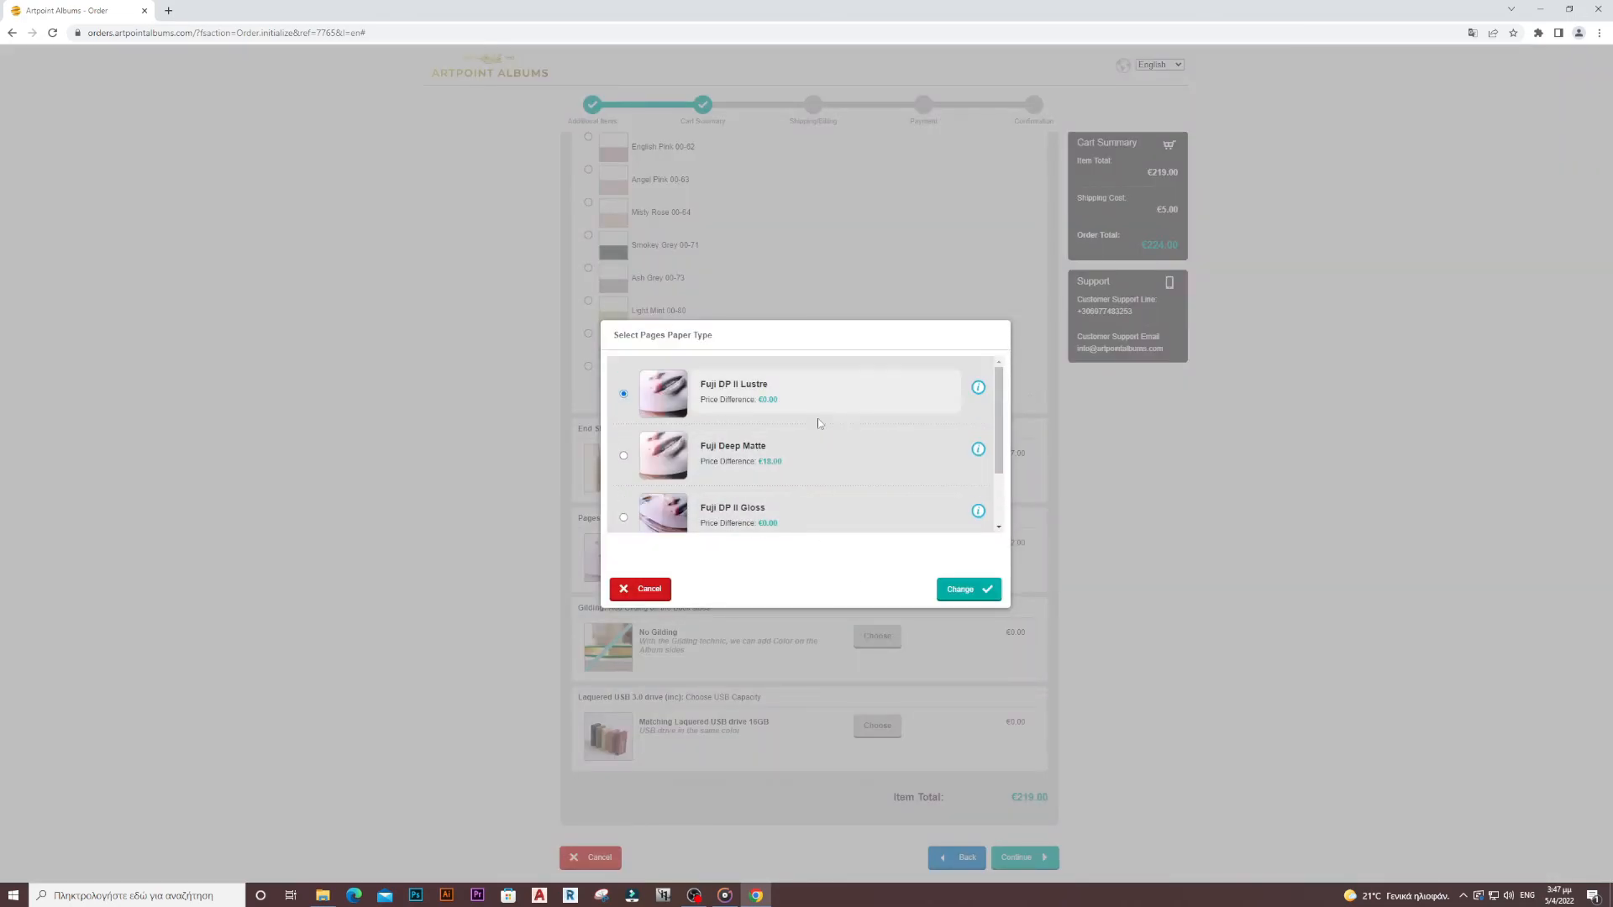
{"action": "scroll", "coordinate": [815, 474], "scroll_direction": "down", "scroll_amount": 2}
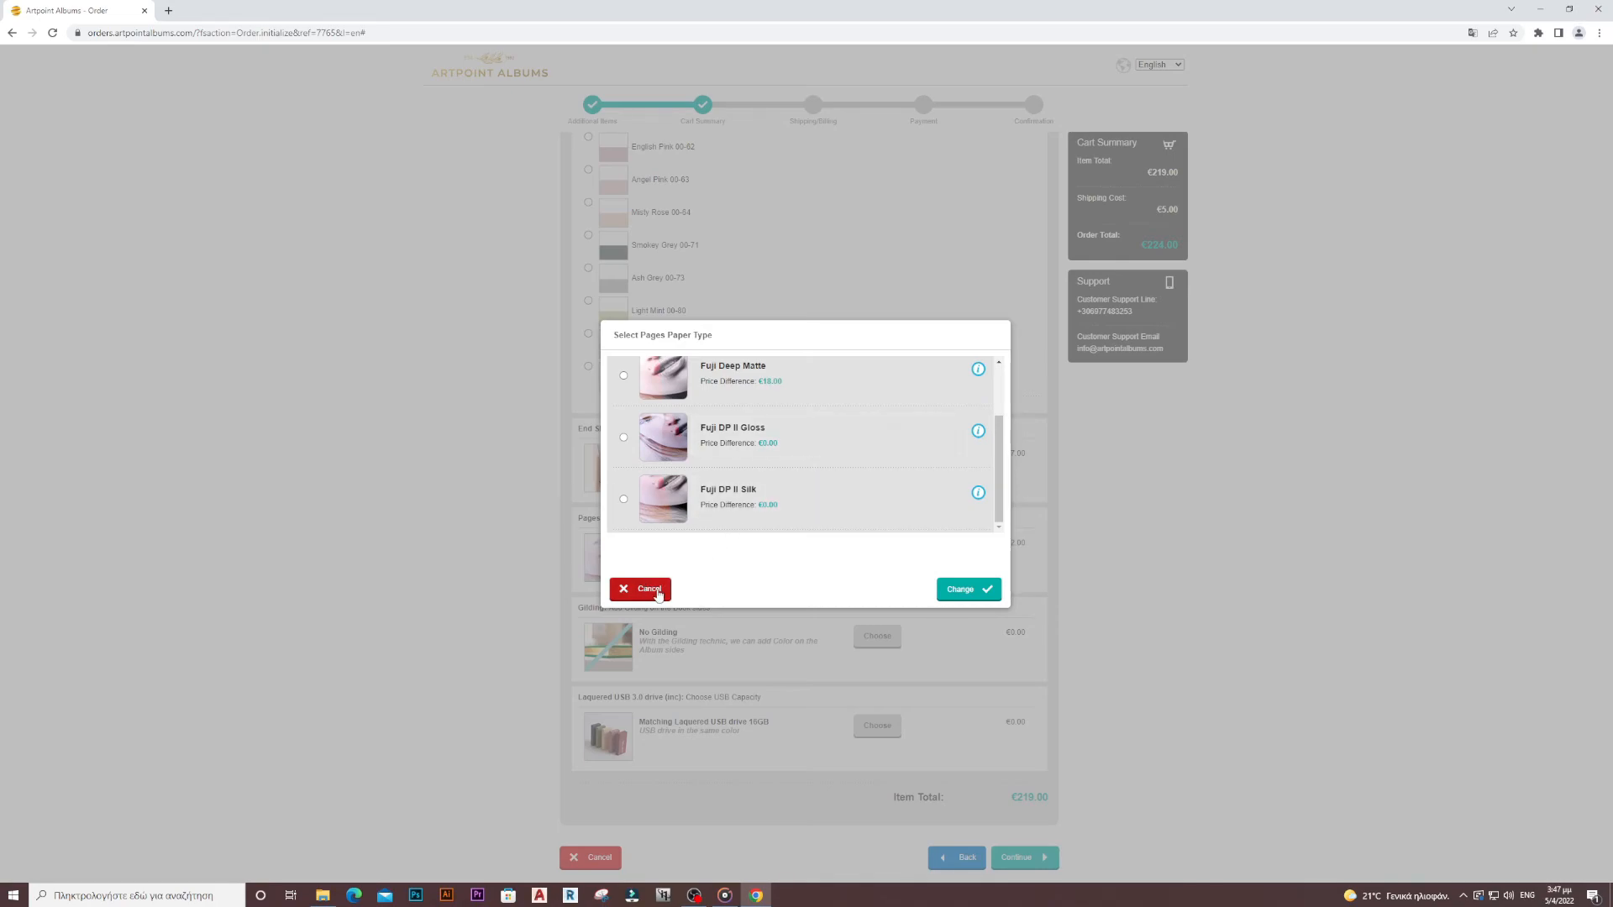
{"action": "left_click", "coordinate": [949, 593]}
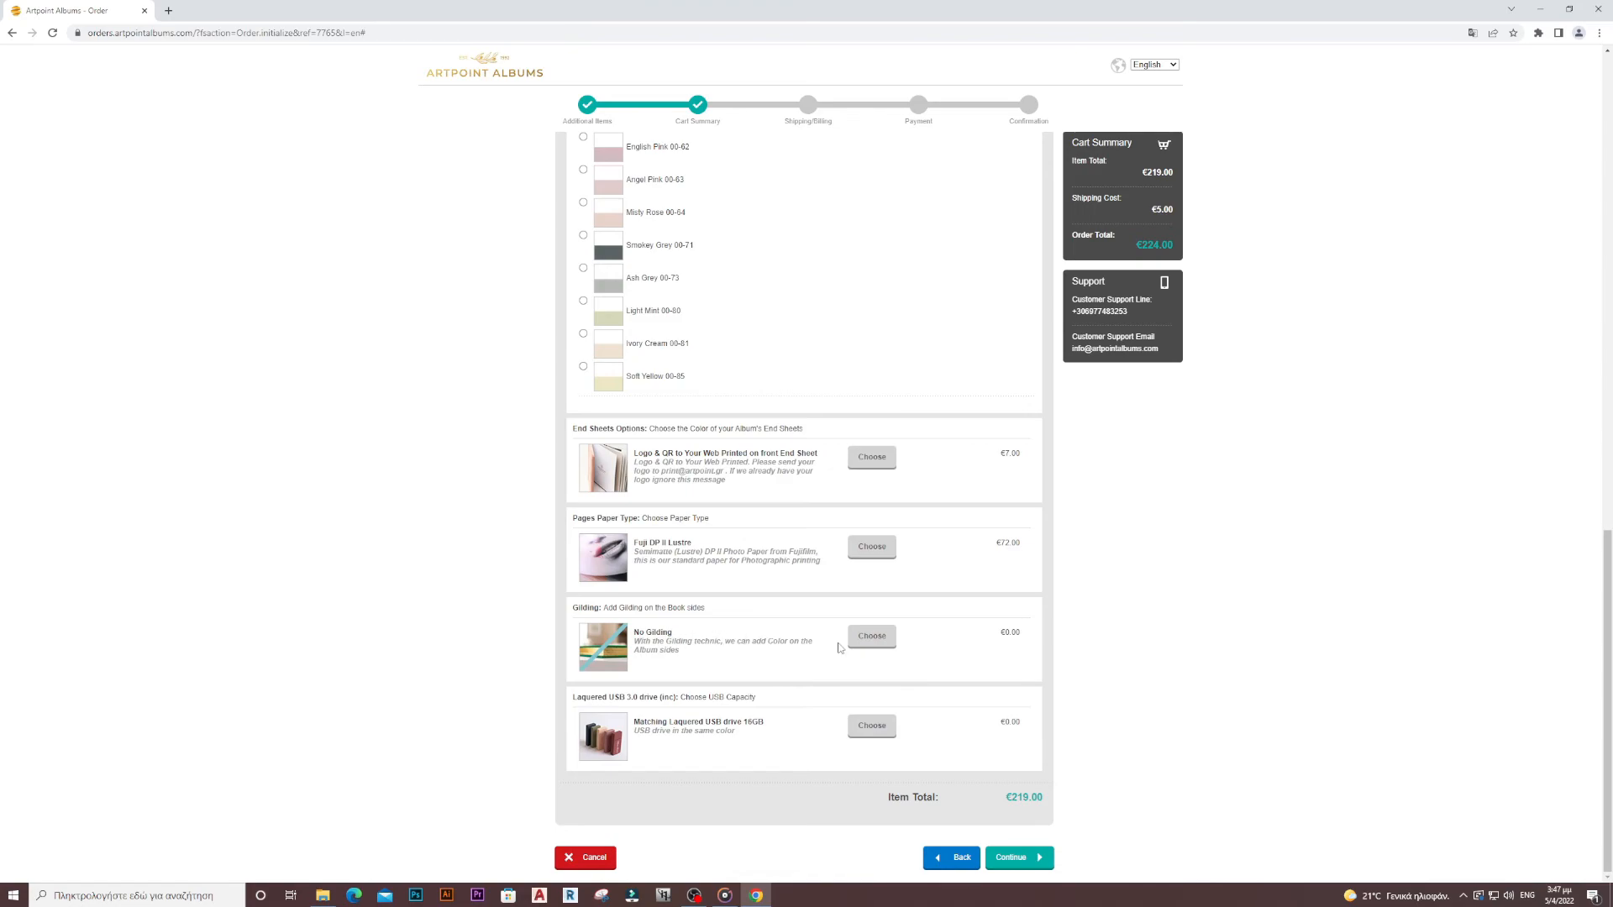
- Review the gilding options for the album sides and keep No Gilding
{"action": "left_click", "coordinate": [878, 638]}
{"action": "scroll", "coordinate": [882, 425], "scroll_direction": "down", "scroll_amount": 2}
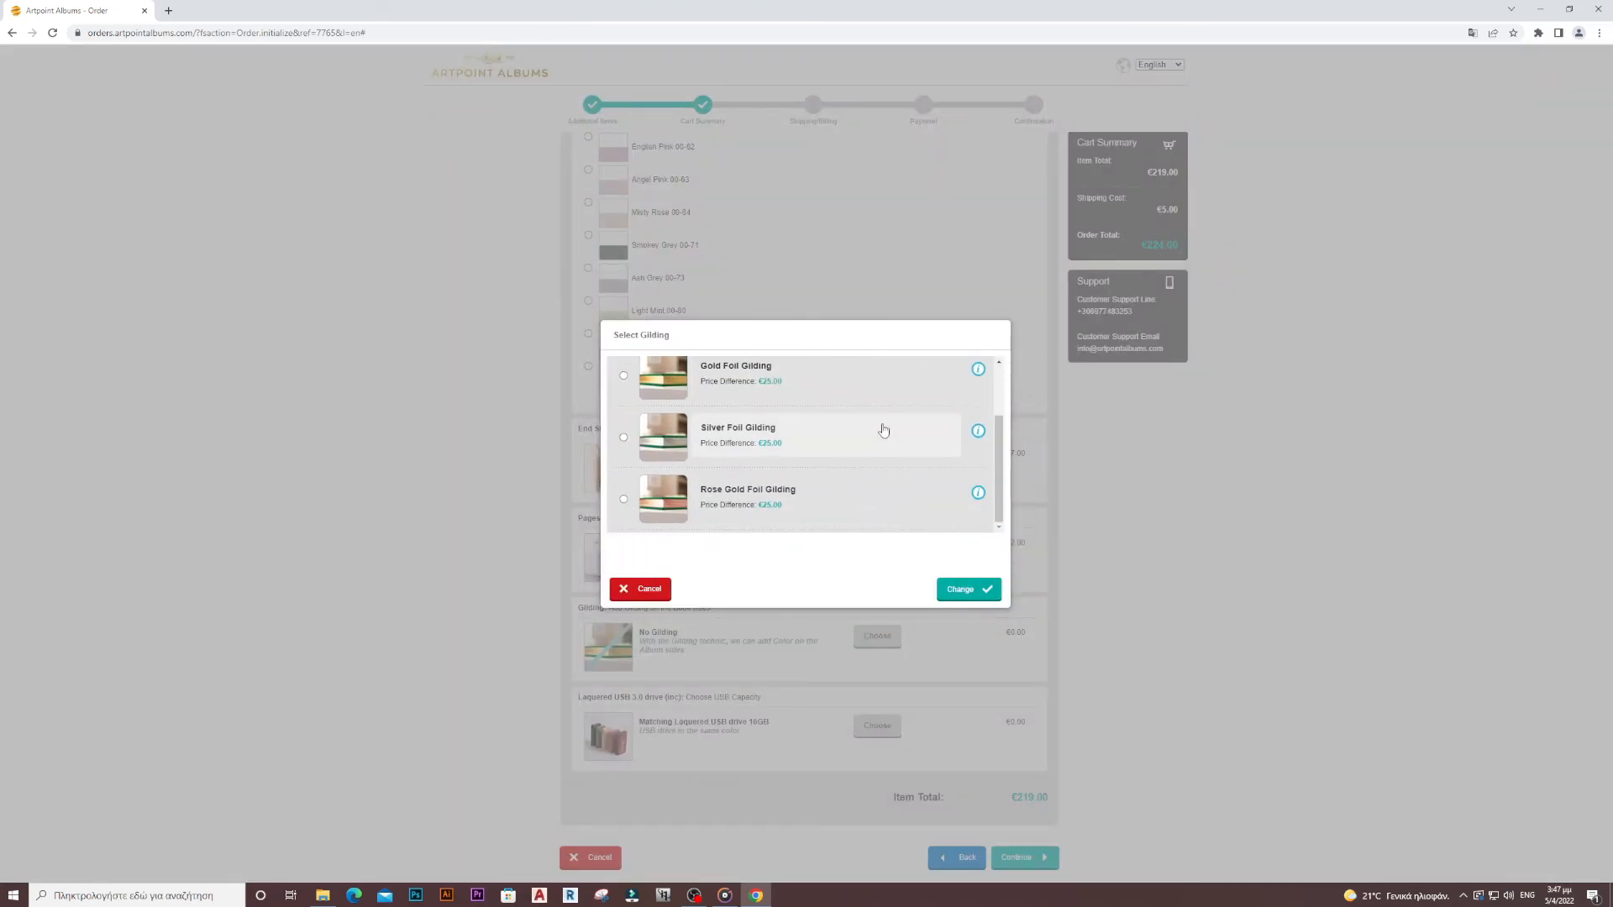
{"action": "scroll", "coordinate": [880, 432], "scroll_direction": "up", "scroll_amount": 2}
{"action": "left_click", "coordinate": [971, 592]}
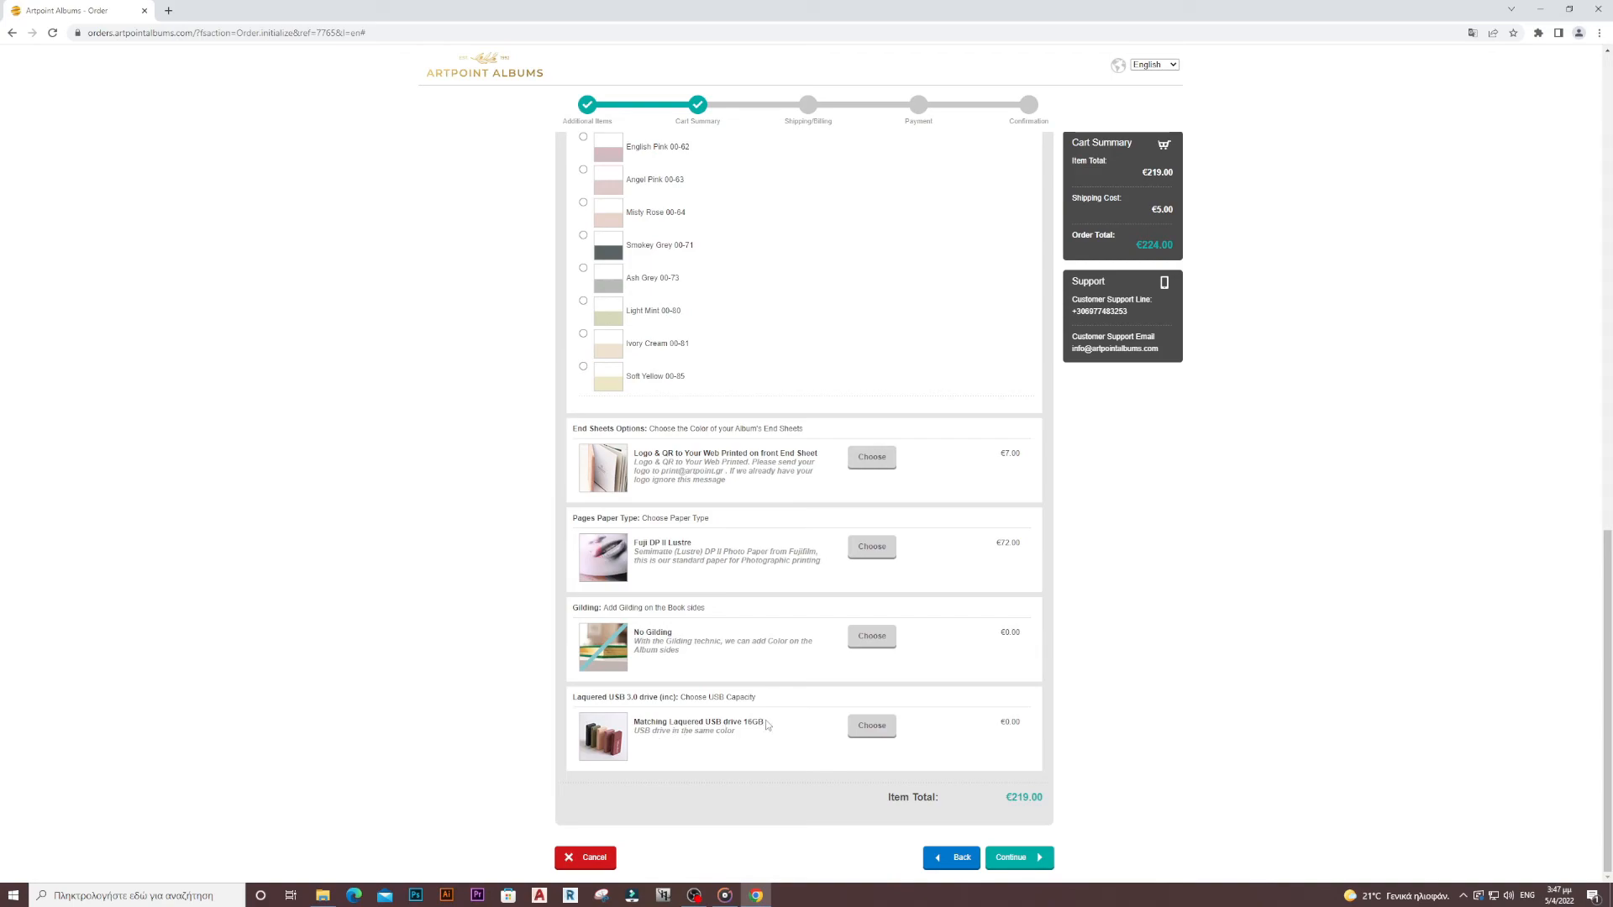
- Review the lacquered USB 3.0 drive capacities, keeping the Matching Laquered USB drive 16GB
{"action": "left_click", "coordinate": [872, 726]}
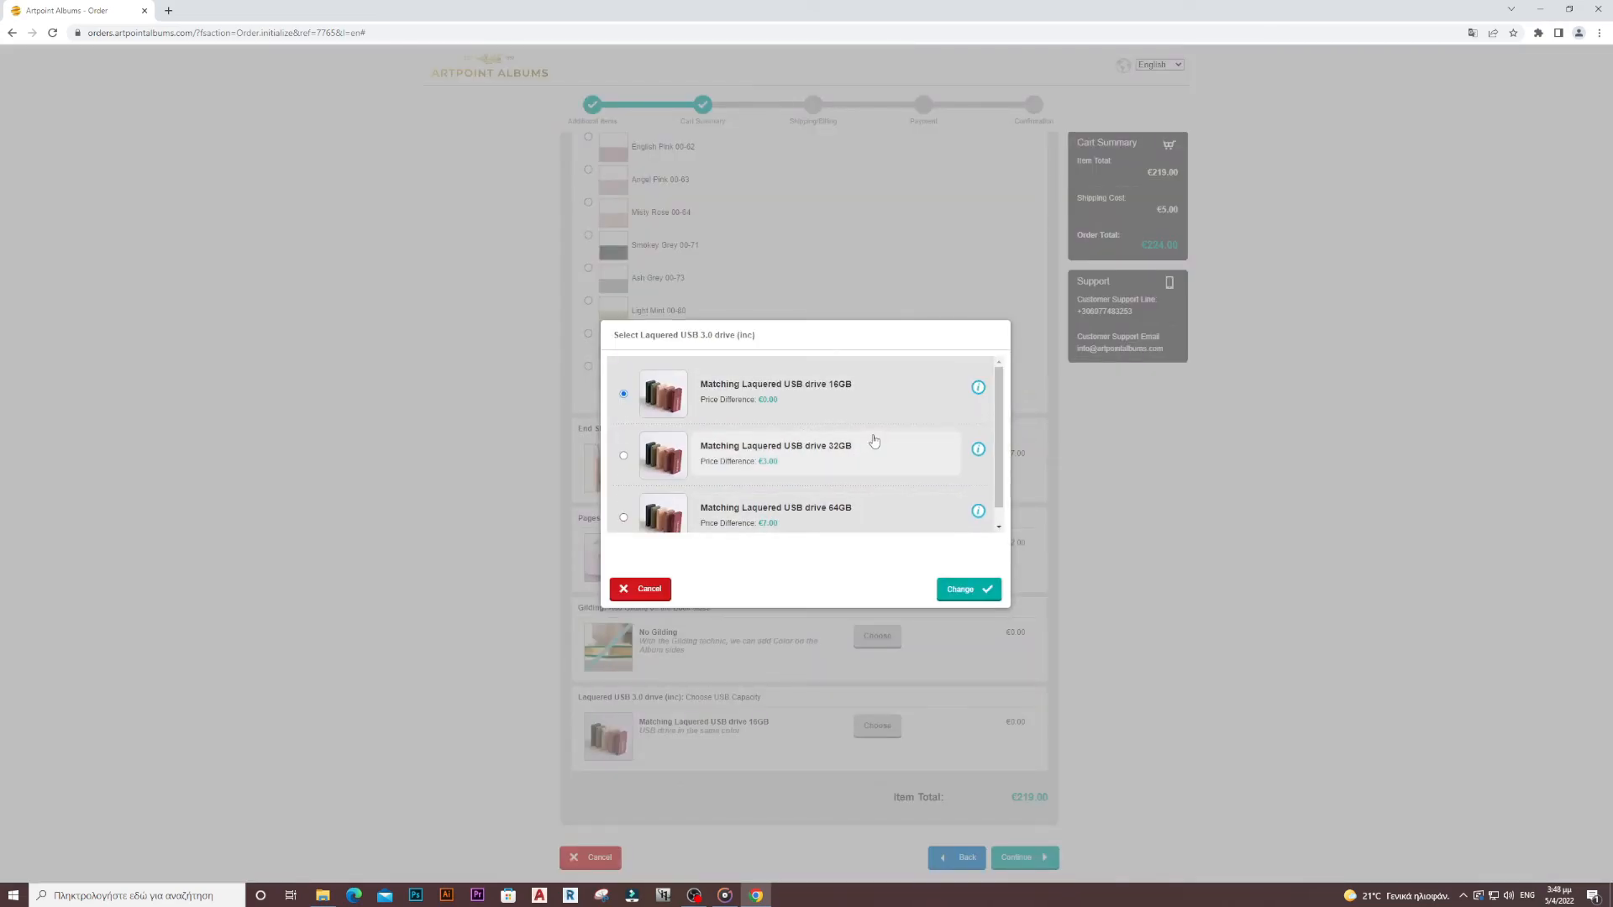
{"action": "scroll", "coordinate": [874, 453], "scroll_direction": "down", "scroll_amount": 1}
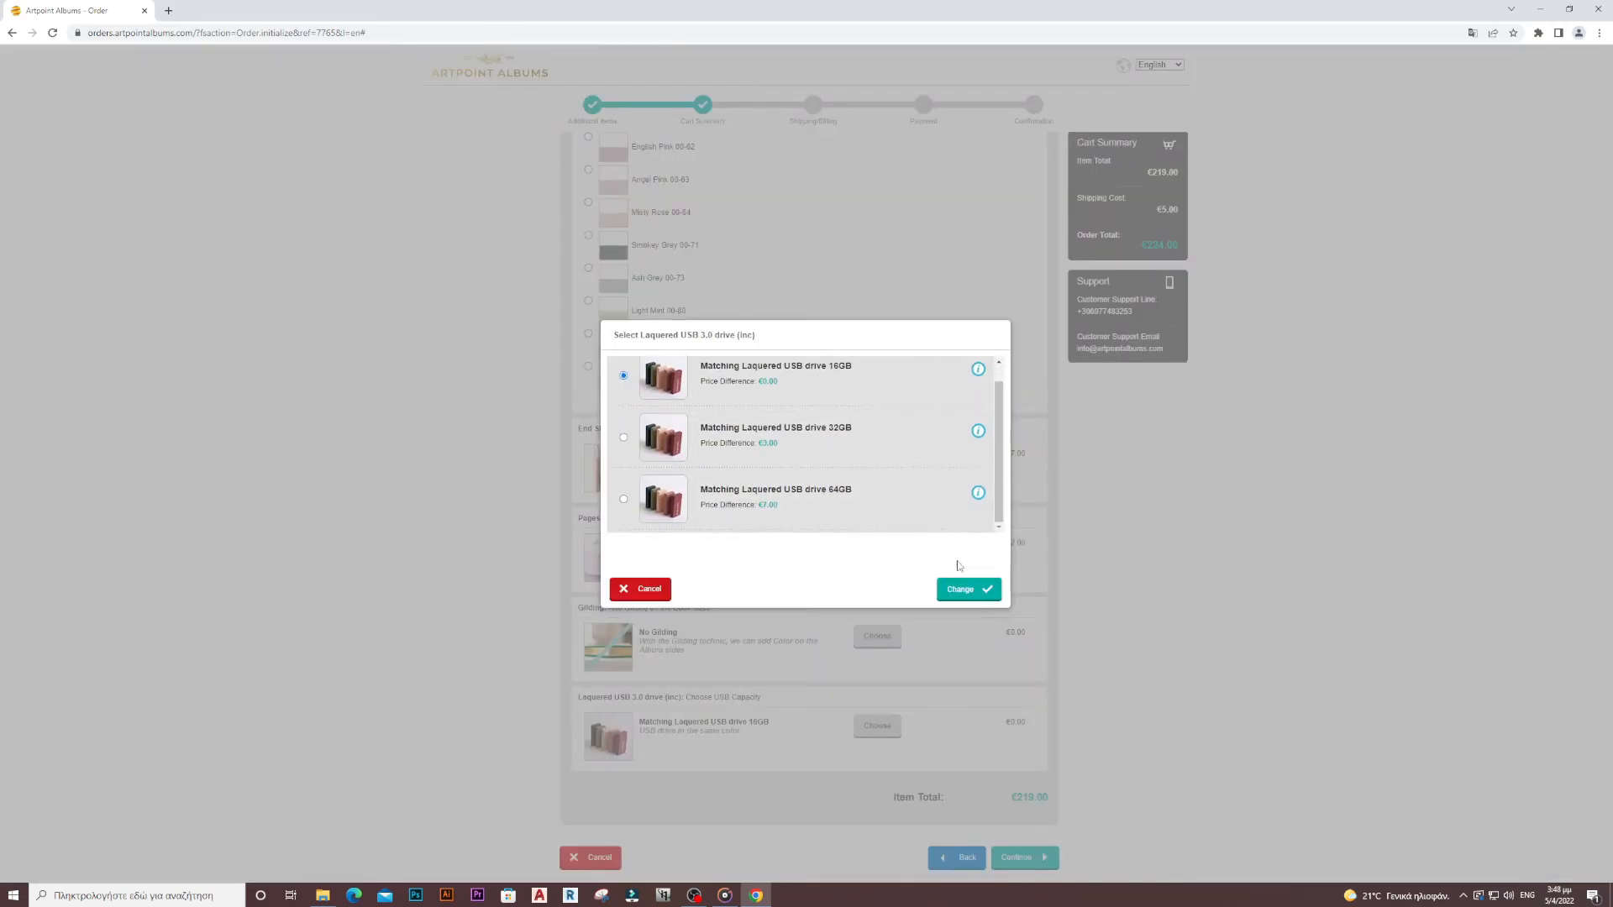
{"action": "left_click", "coordinate": [663, 593]}
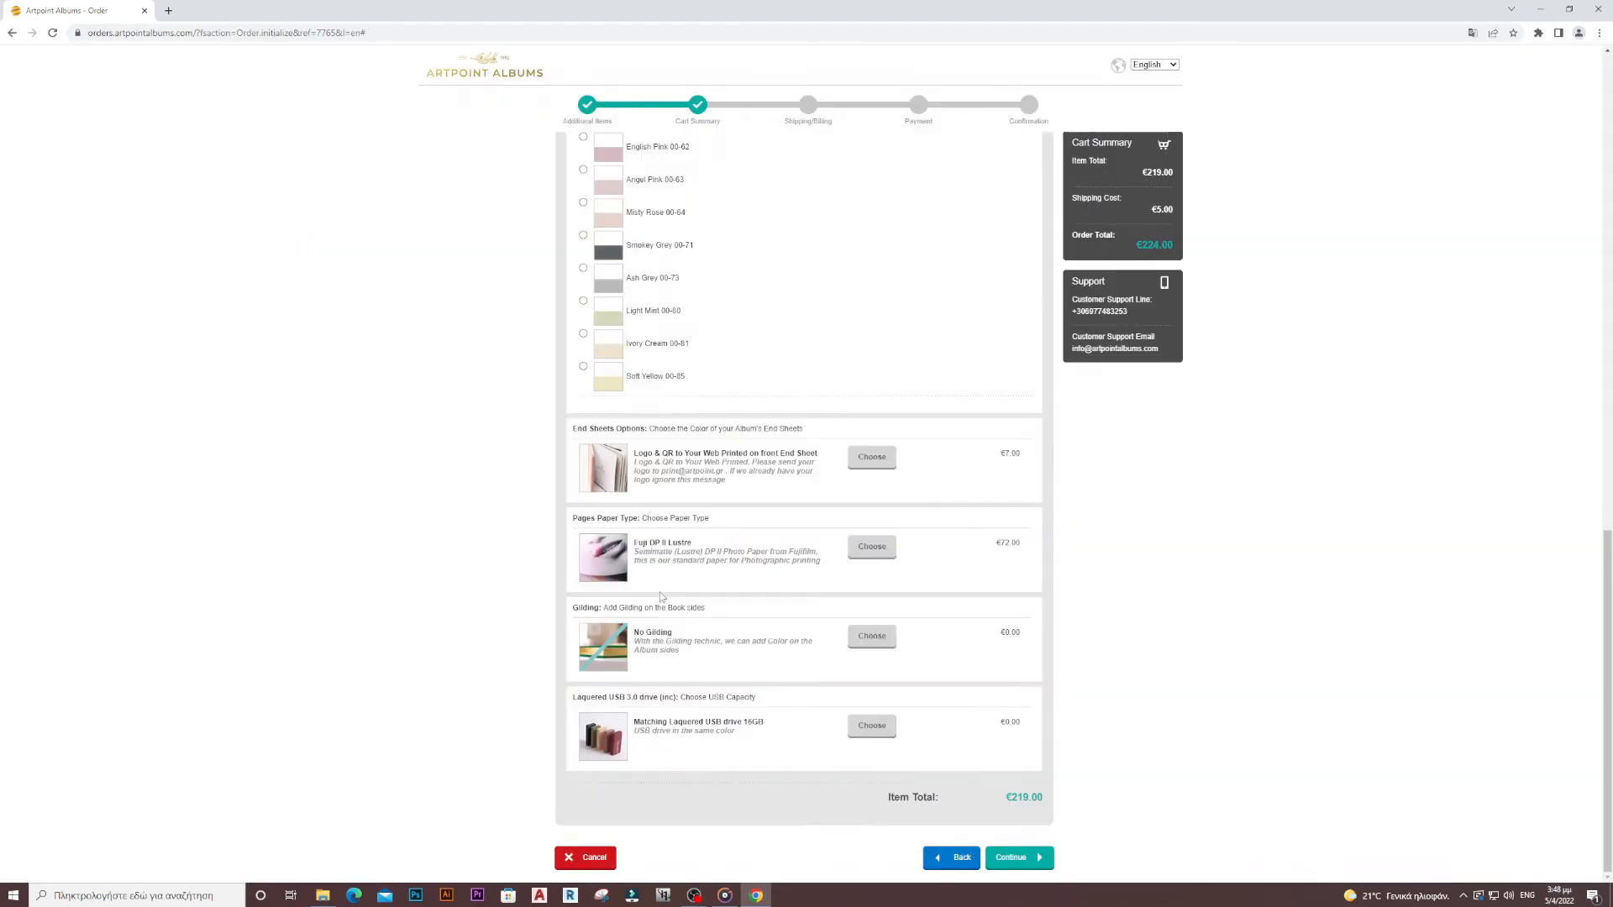
- Place the order with PORTA PORTA (Hellenic Post) shipping and Bank Transfer payment, and leave the confirmation page for the website's home page
{"action": "left_click", "coordinate": [1030, 857]}
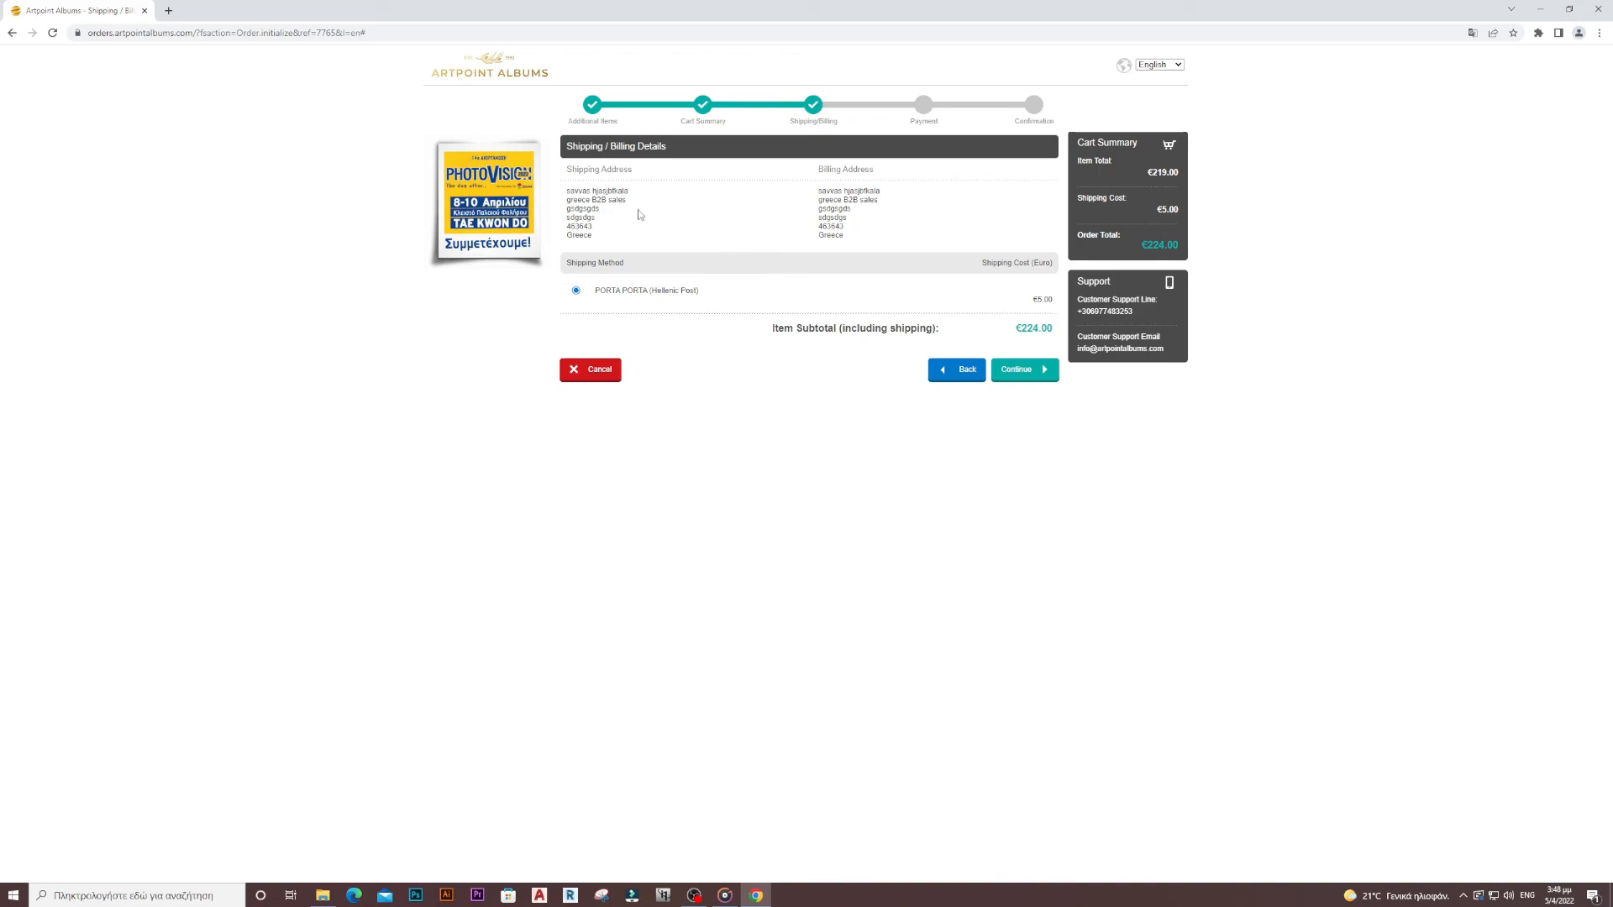
{"action": "left_click", "coordinate": [1032, 377]}
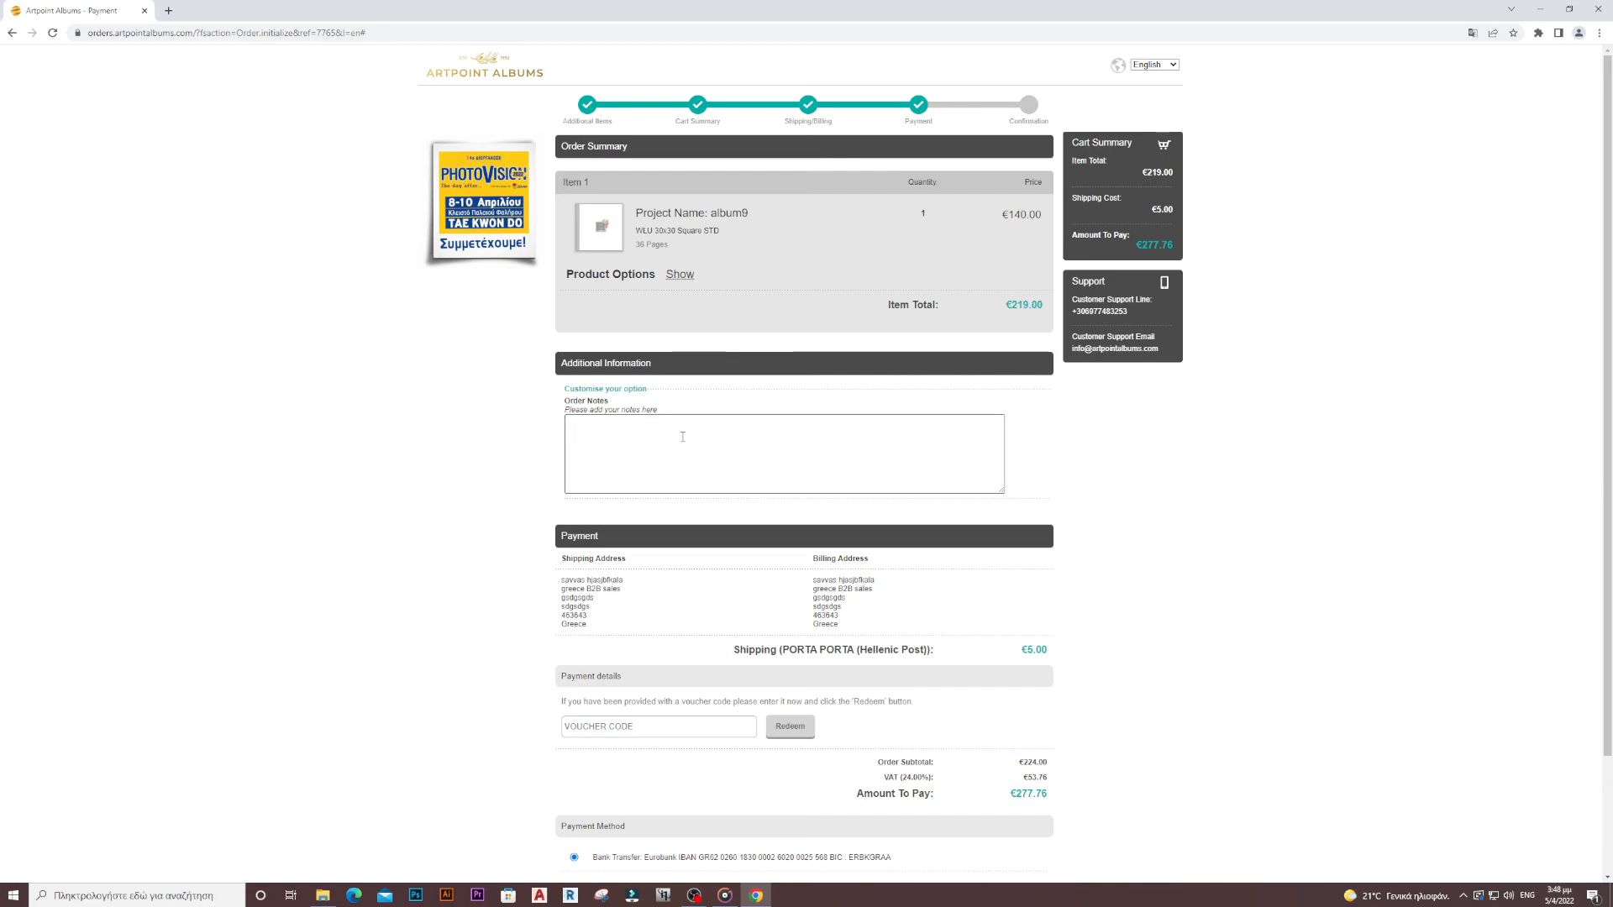
{"action": "scroll", "coordinate": [774, 431], "scroll_direction": "down", "scroll_amount": 2}
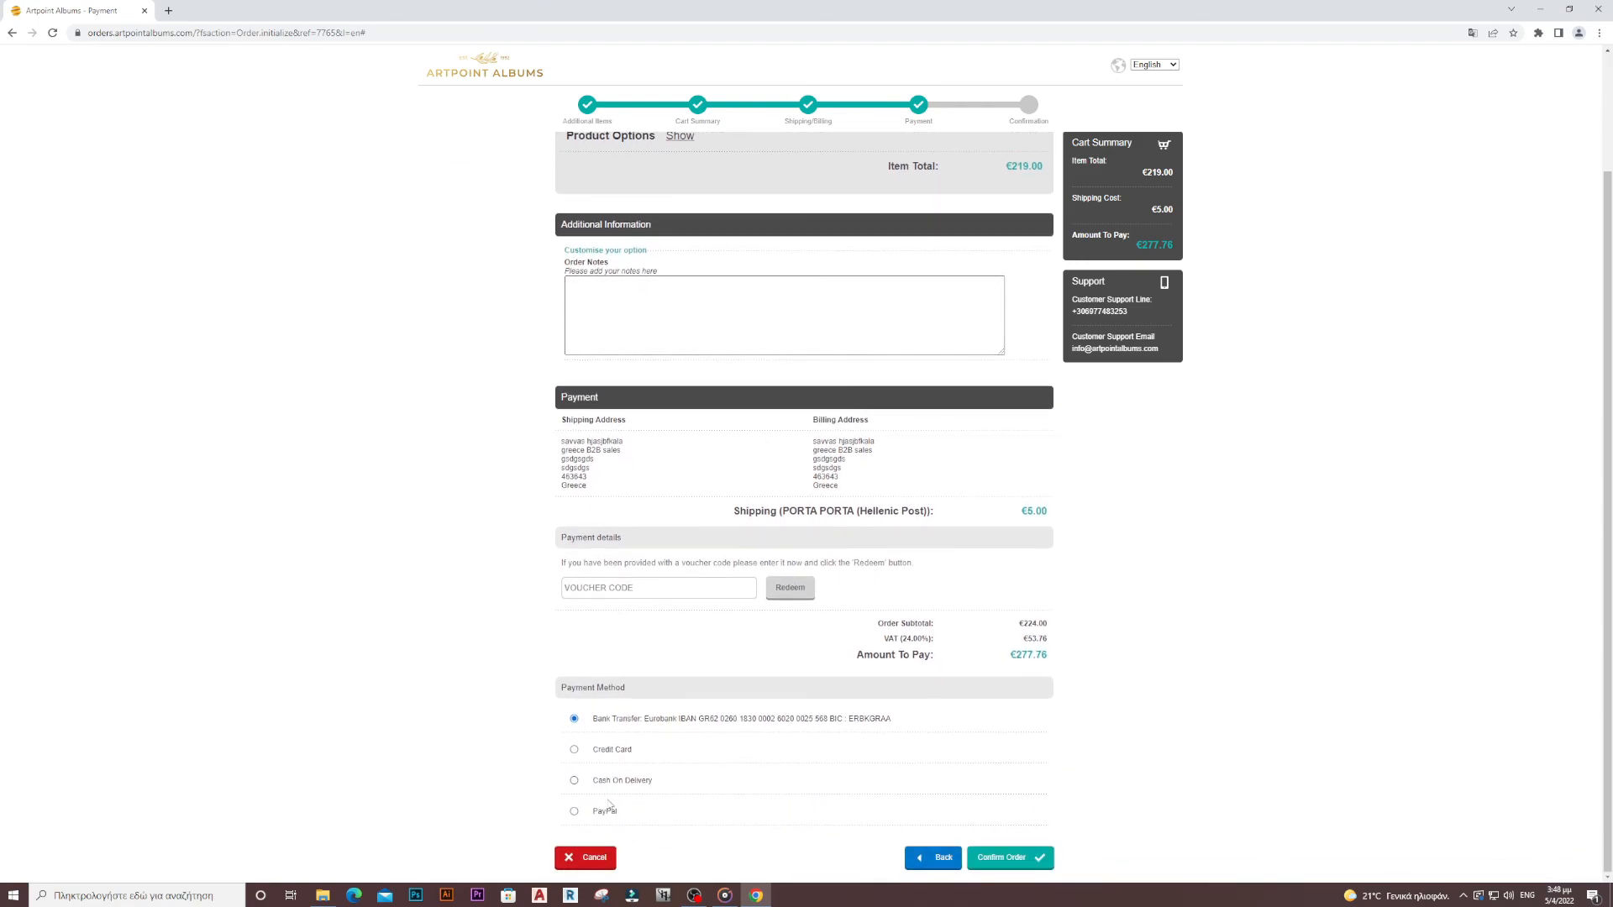
{"action": "left_click", "coordinate": [998, 857]}
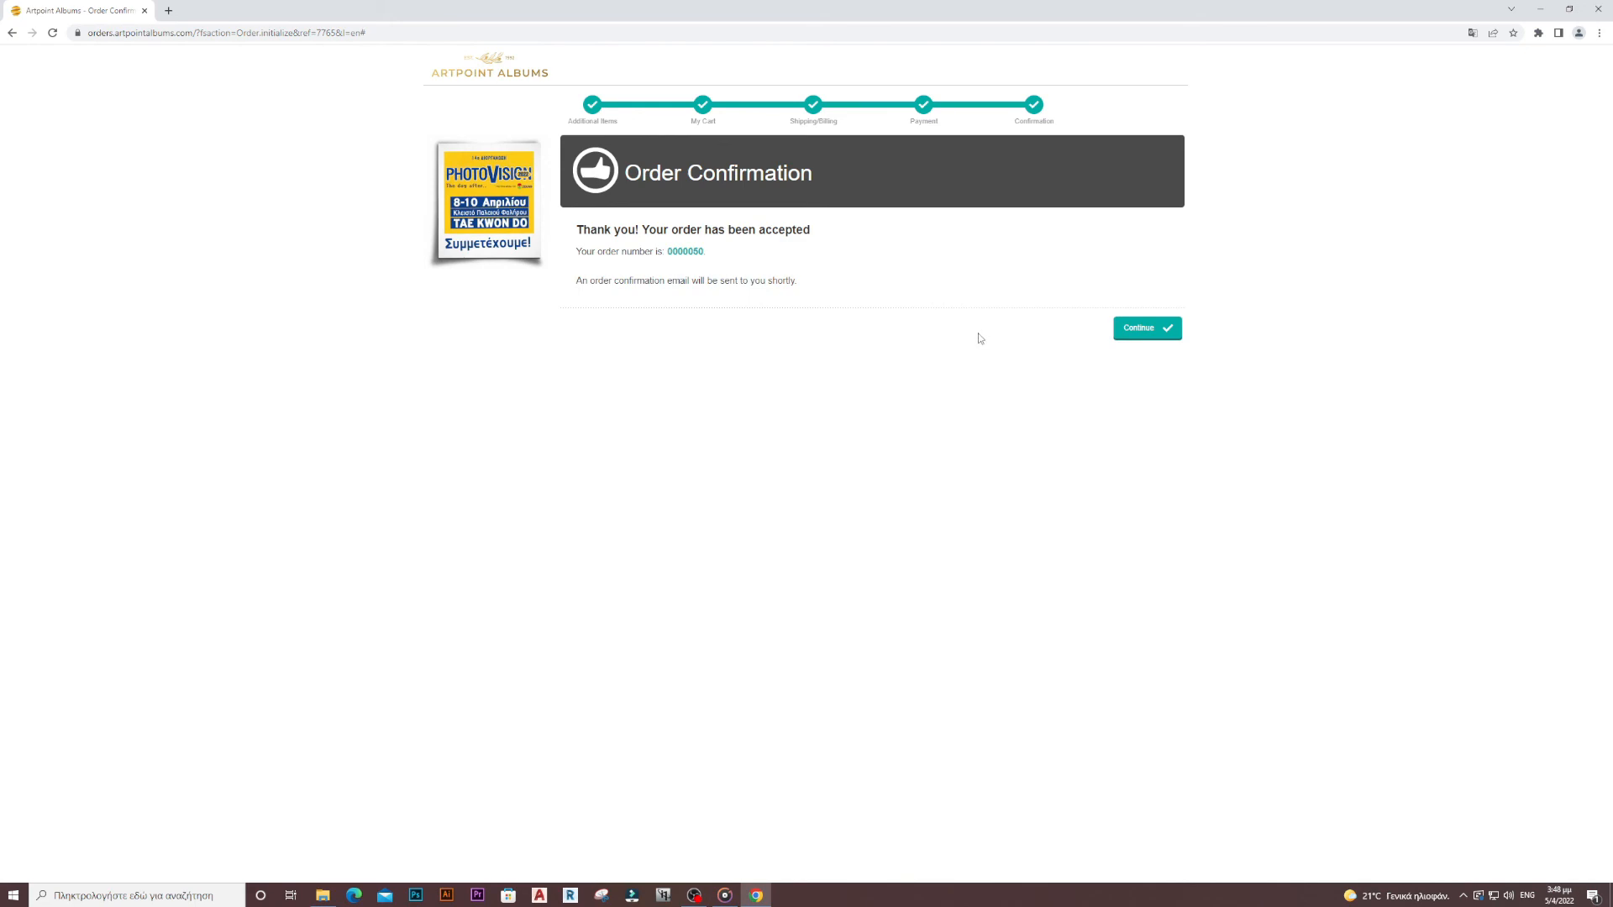
{"action": "left_click", "coordinate": [1153, 332]}
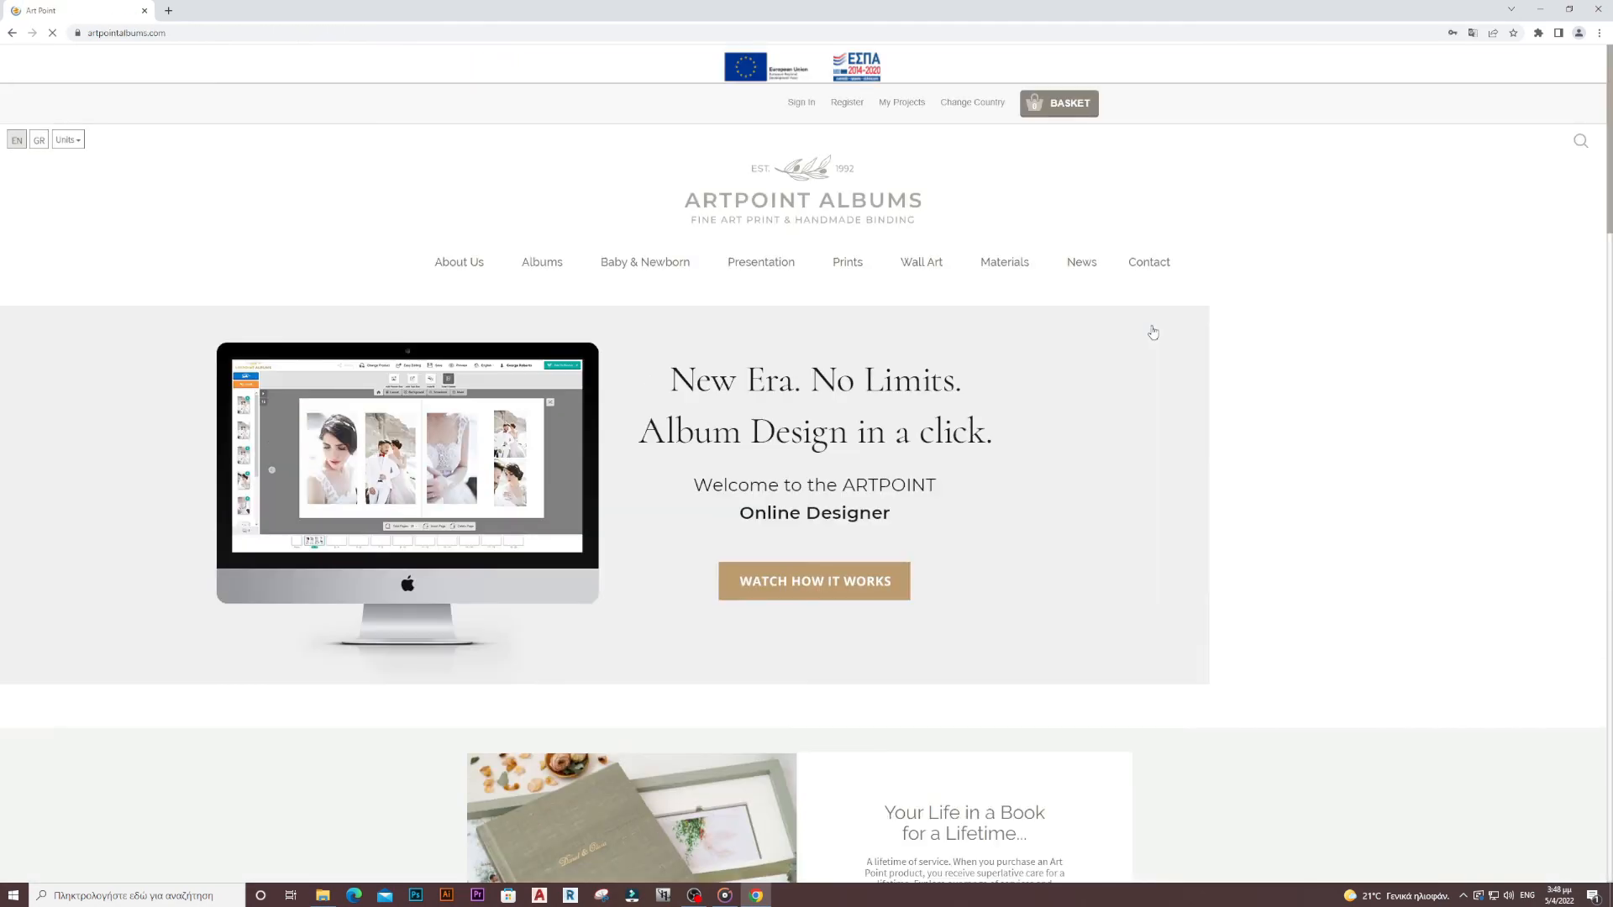